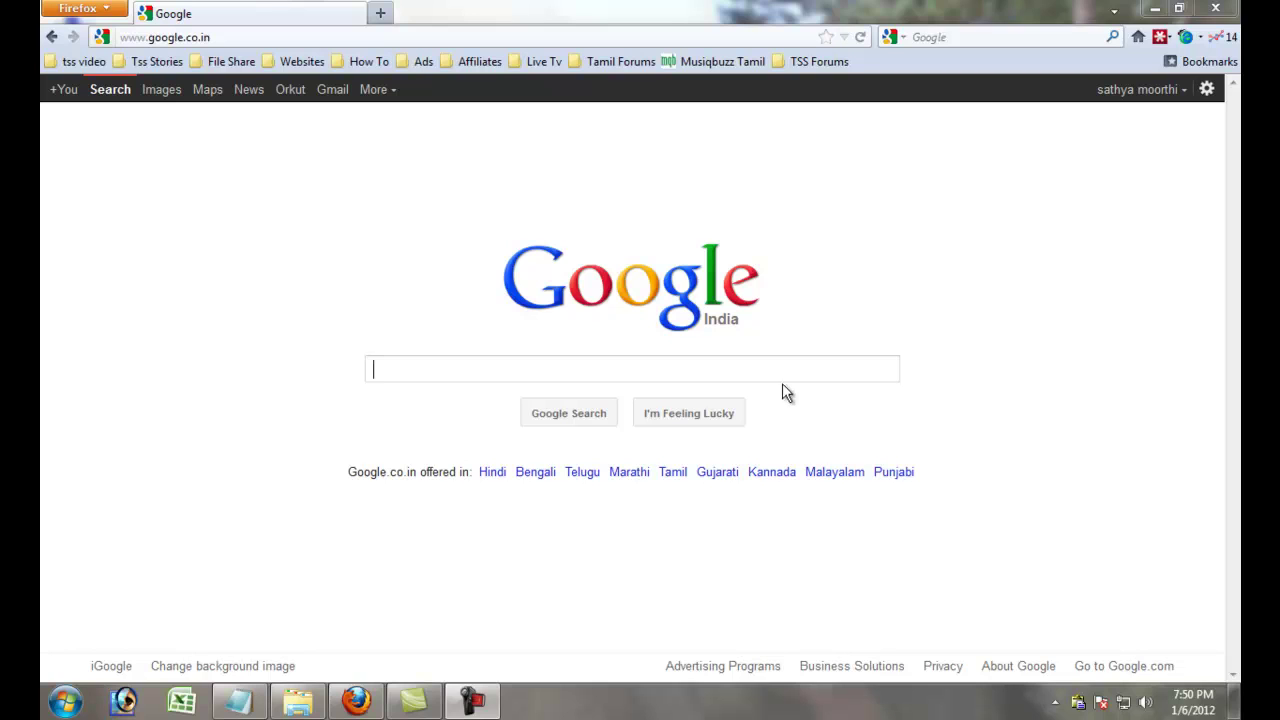
pyautogui.click(785, 374)
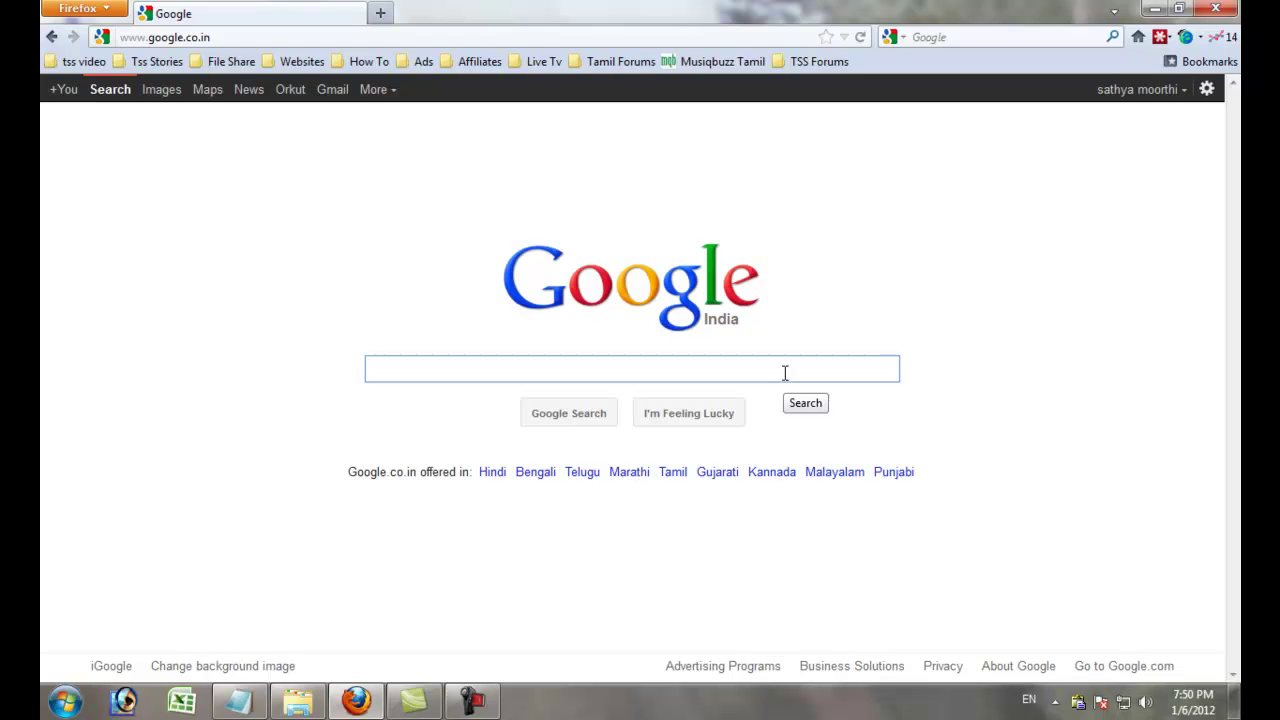
pyautogui.write('www.no')
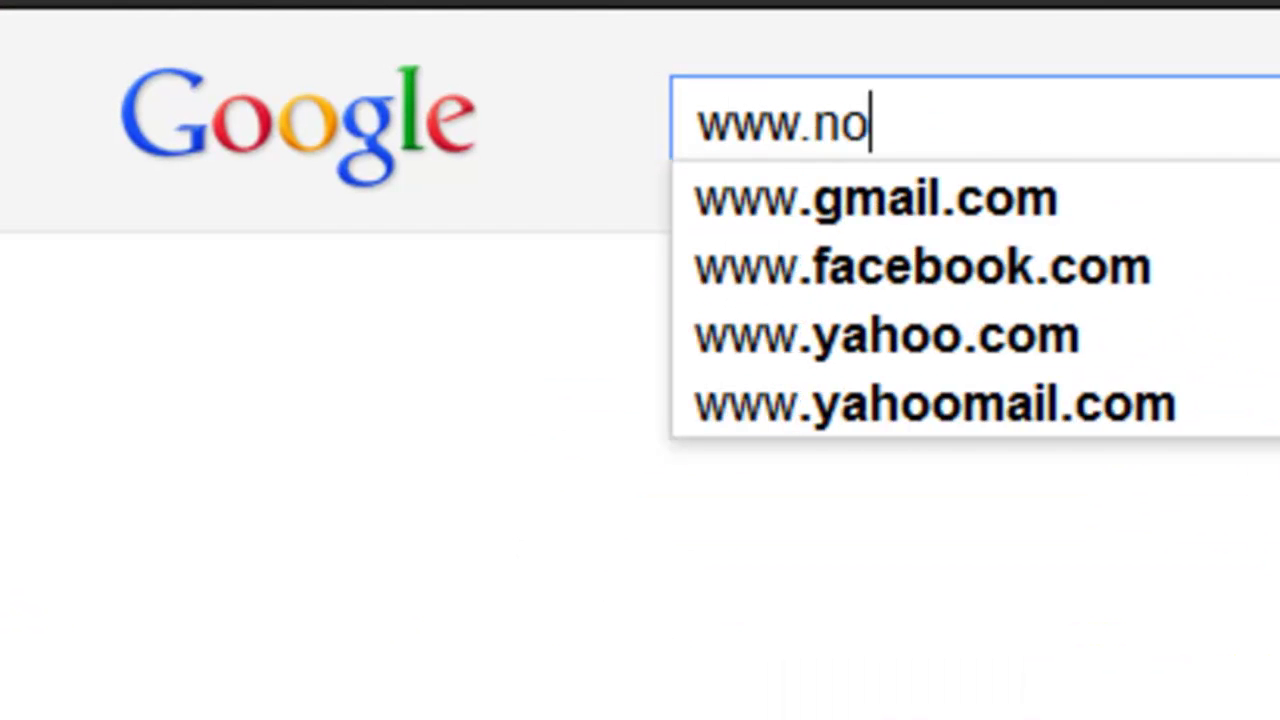
pyautogui.write('w')
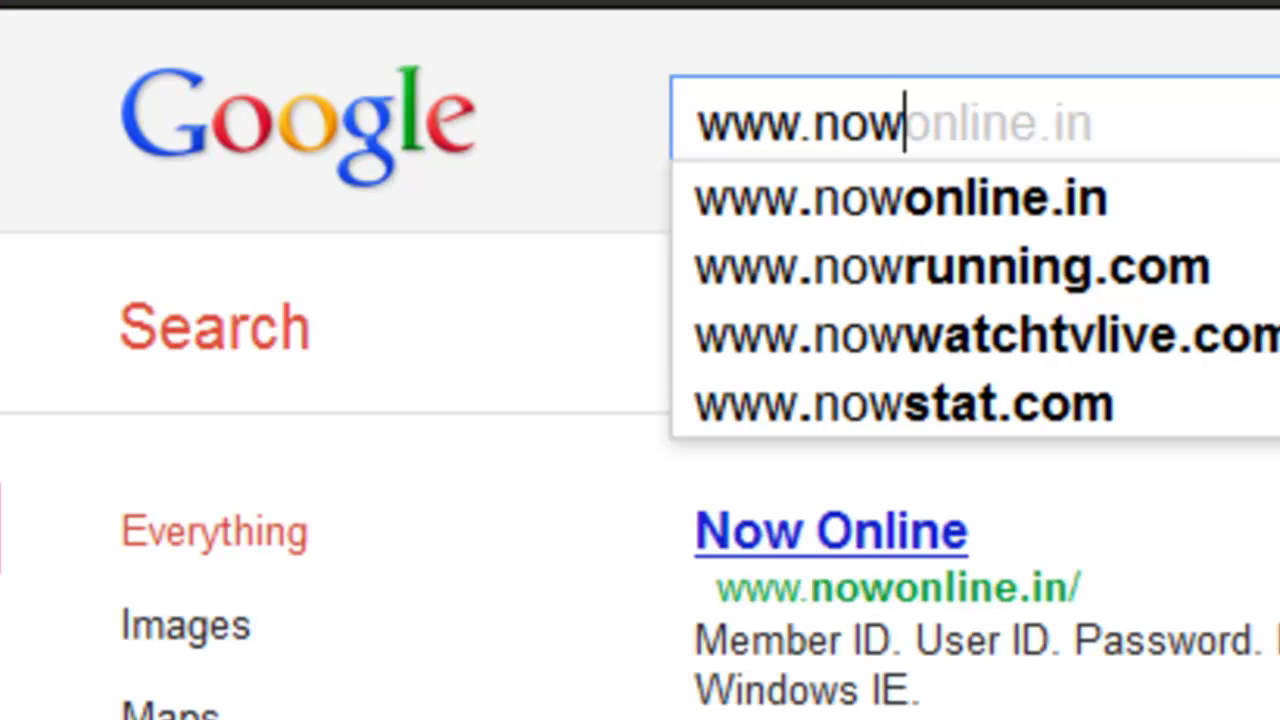
pyautogui.write('lix.c')
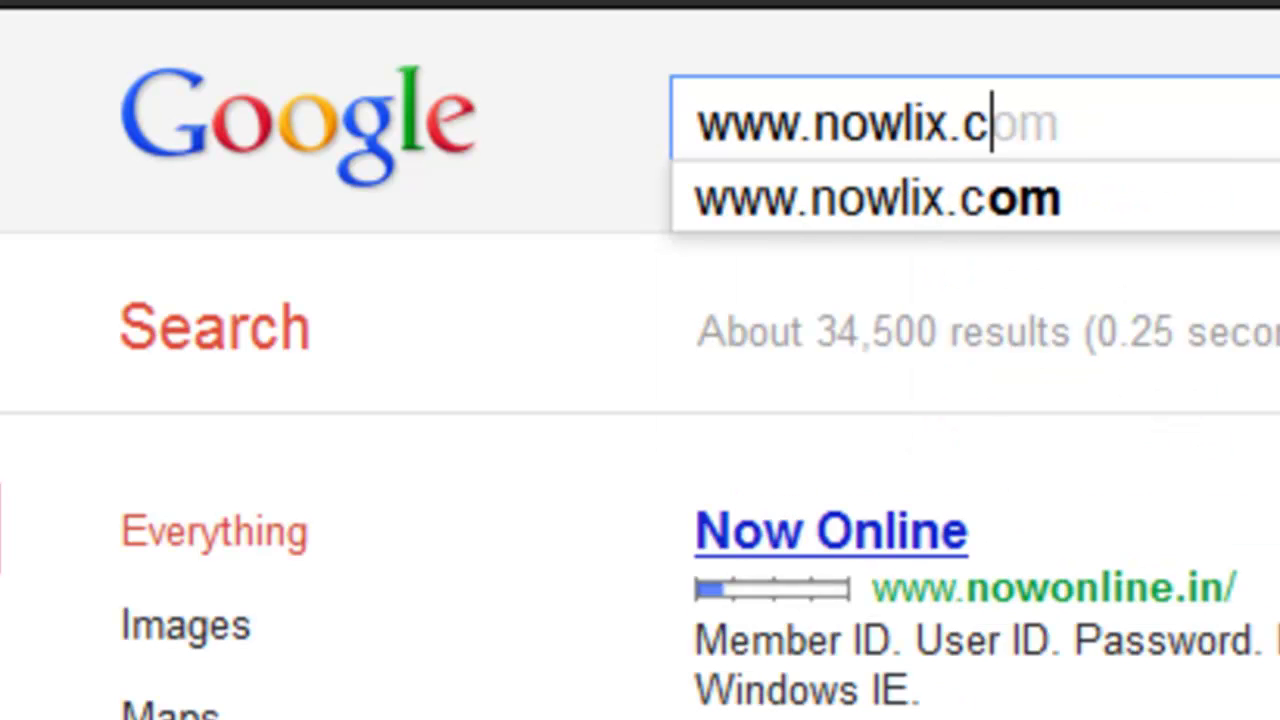
pyautogui.write('om')
pyautogui.press('Return')
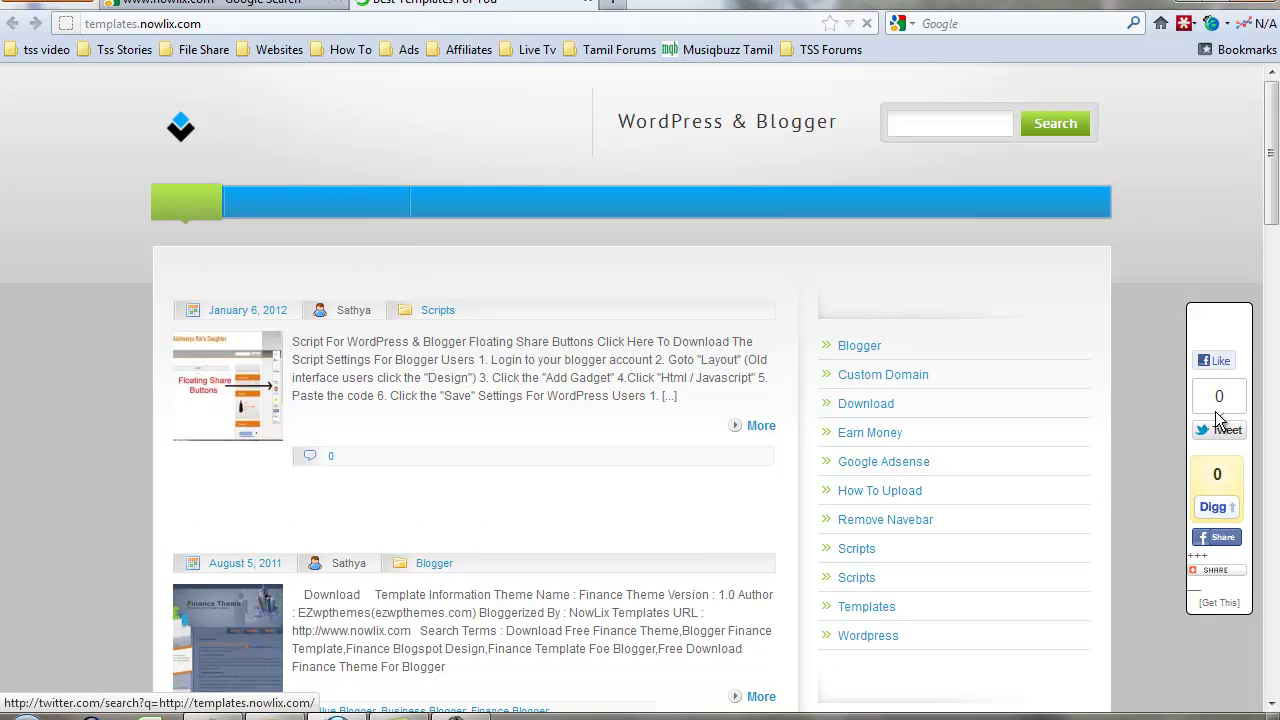
# Examine how the floating share bar behaves while moving through the template site's home page
pyautogui.scroll(-2, 1237, 289)
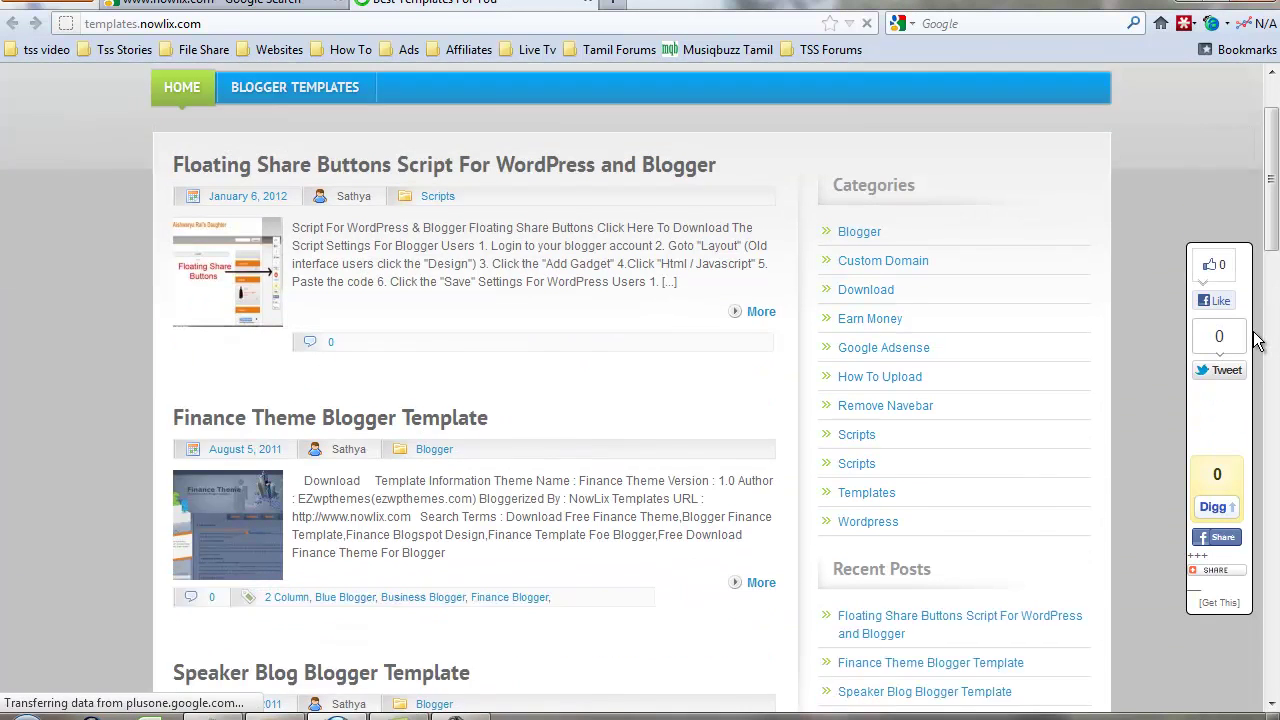
pyautogui.scroll(2, 1257, 341)
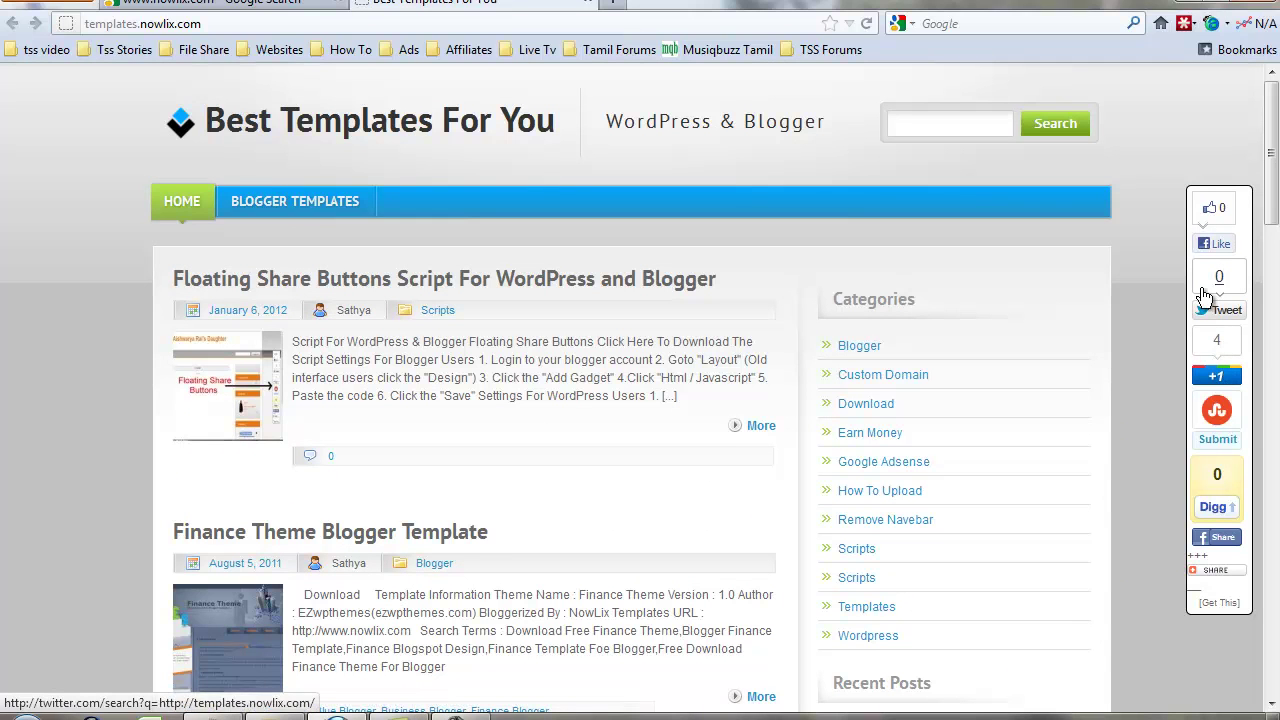
pyautogui.scroll(-15, 1205, 296)
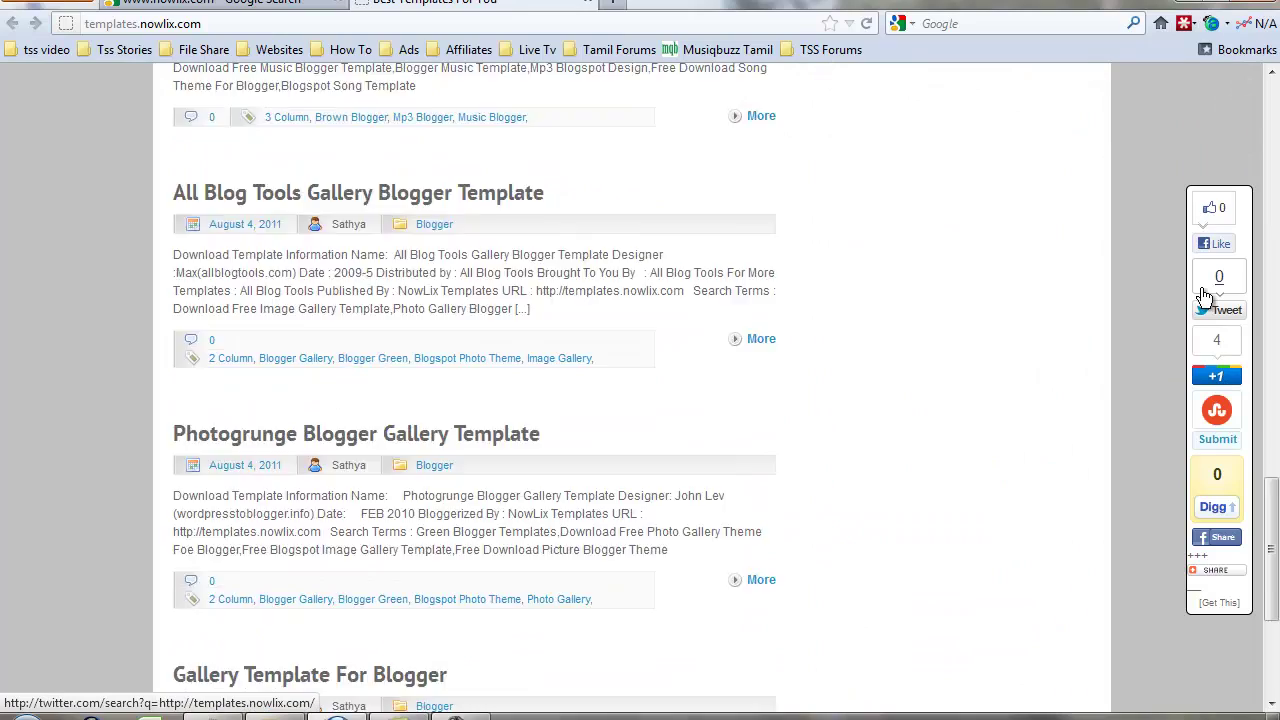
pyautogui.scroll(15, 1205, 296)
pyautogui.scroll(-5, 1205, 296)
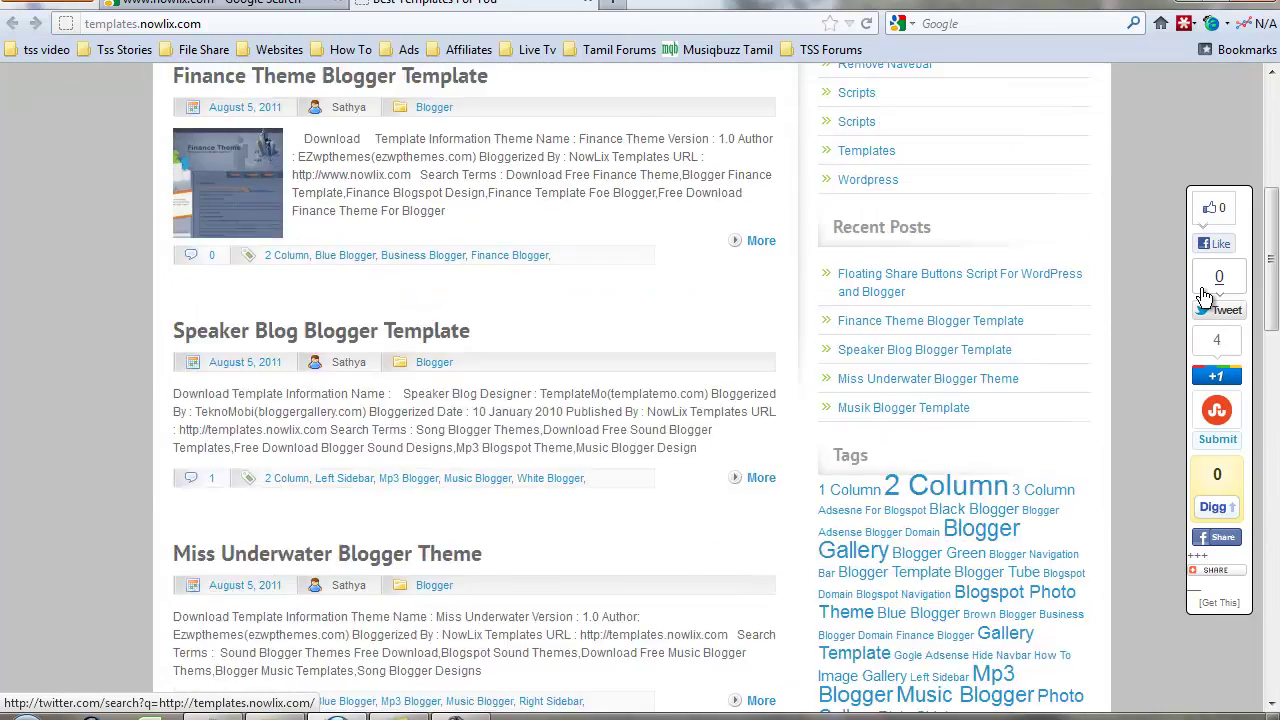
pyautogui.scroll(-15, 1205, 296)
pyautogui.scroll(10, 1205, 296)
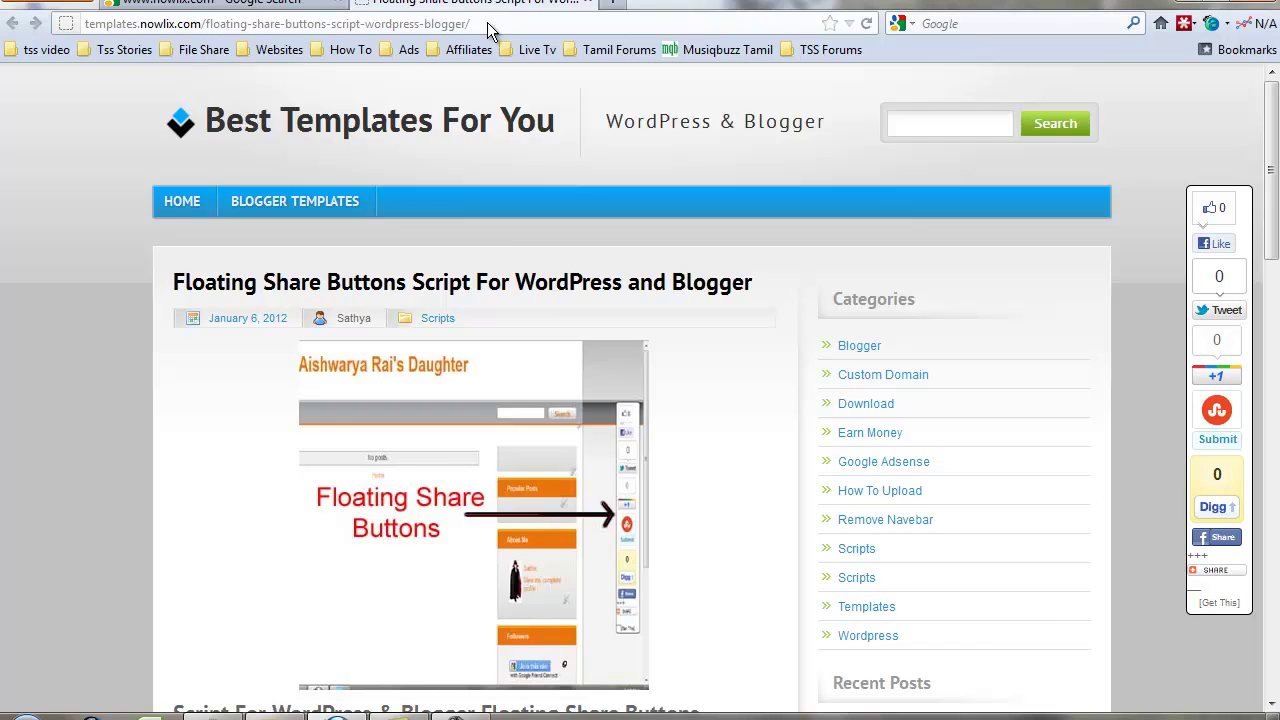
# Open the script download linked in the Floating Share Buttons post and copy its entire code
pyautogui.scroll(-5, 469, 163)
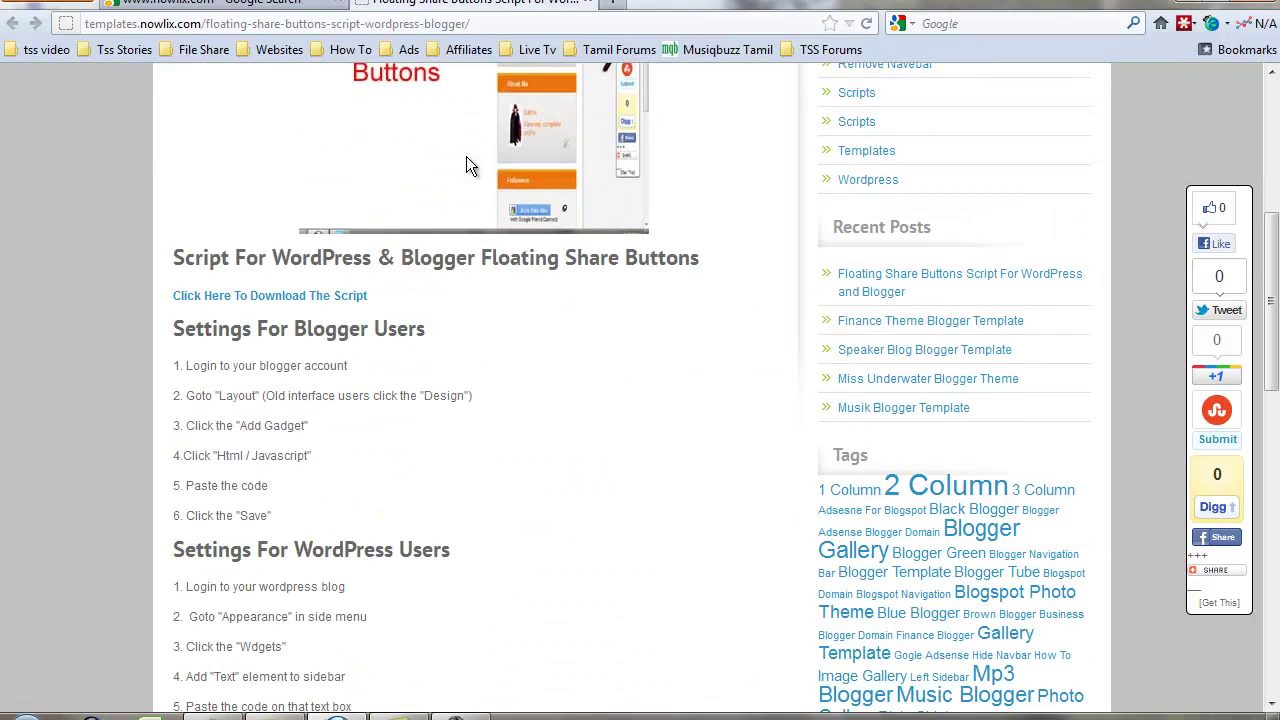
pyautogui.click(284, 297)
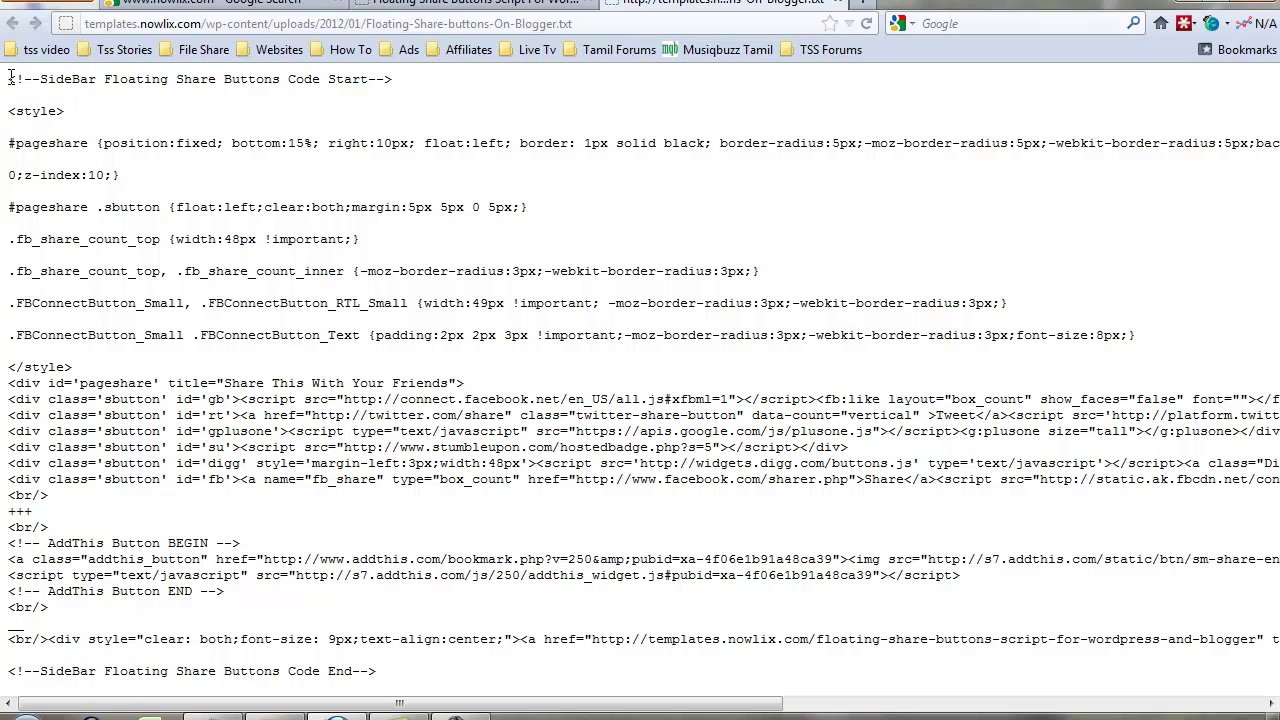
pyautogui.moveTo(10, 78); pyautogui.dragTo(17, 174)
pyautogui.click(165, 285)
pyautogui.hotkey('ctrl', 'a')
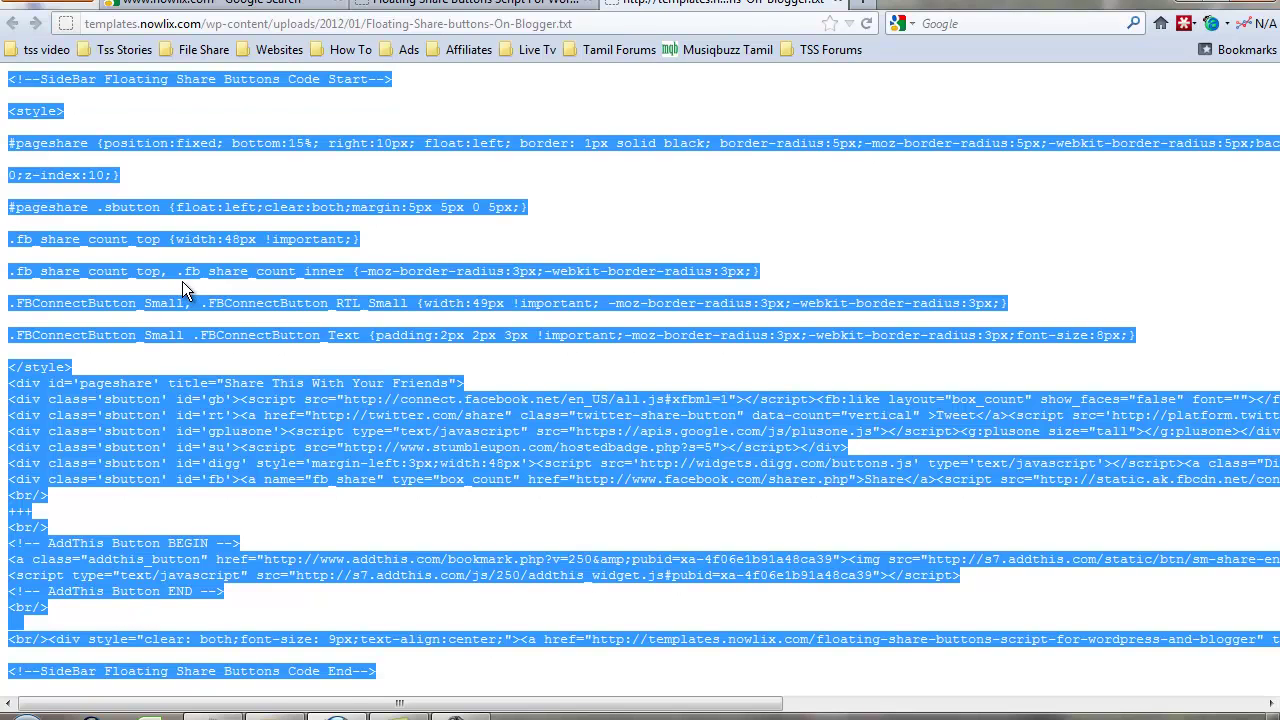
pyautogui.click(169, 290)
pyautogui.hotkey('ctrl', 'a')
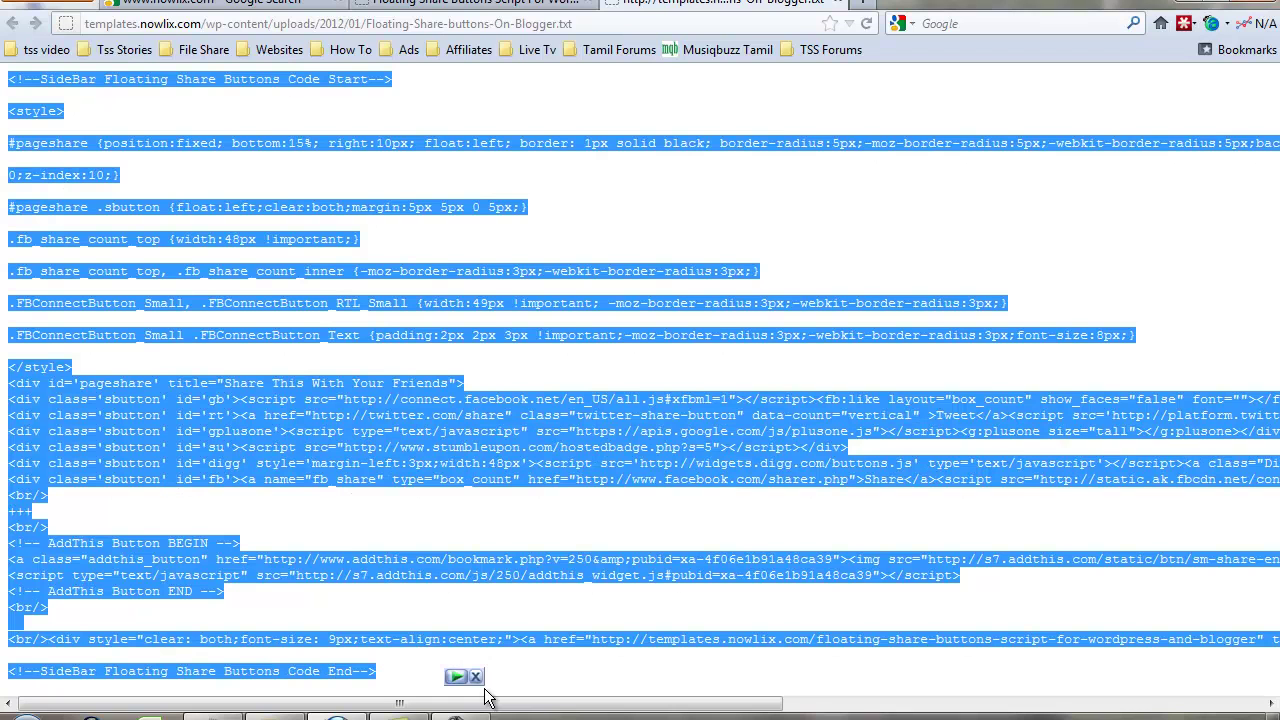
pyautogui.rightClick(346, 457)
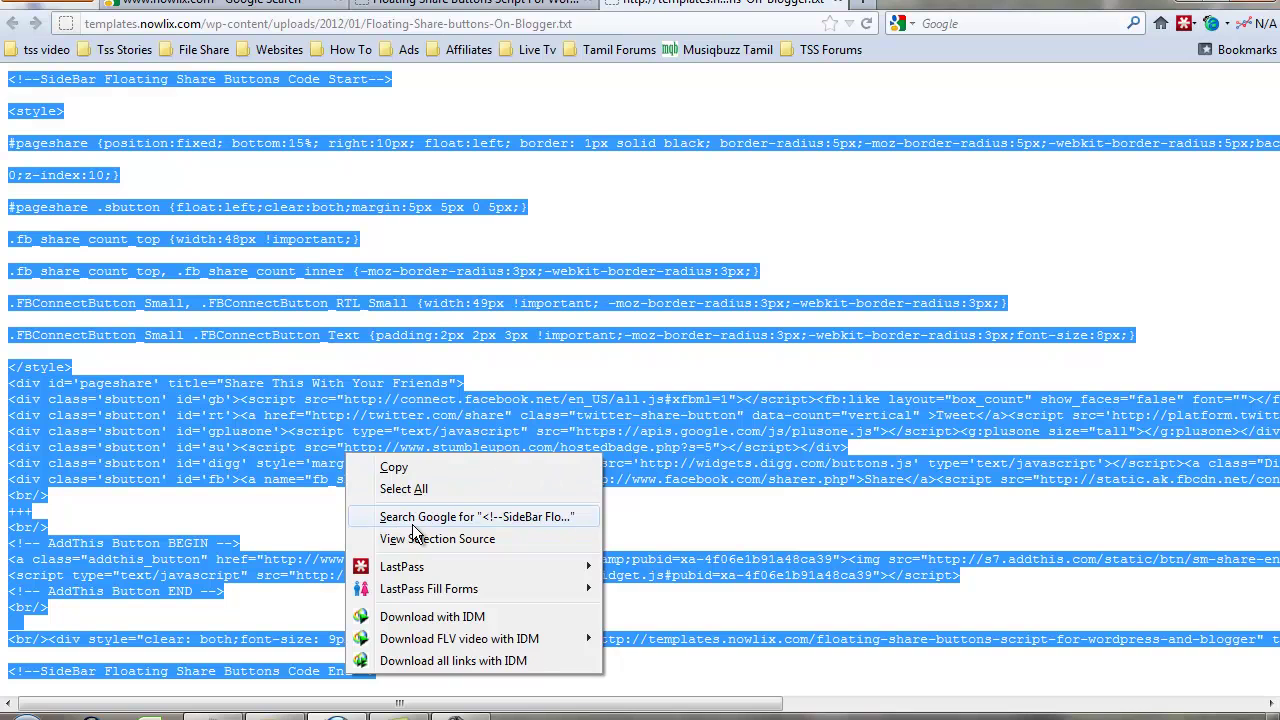
pyautogui.click(405, 489)
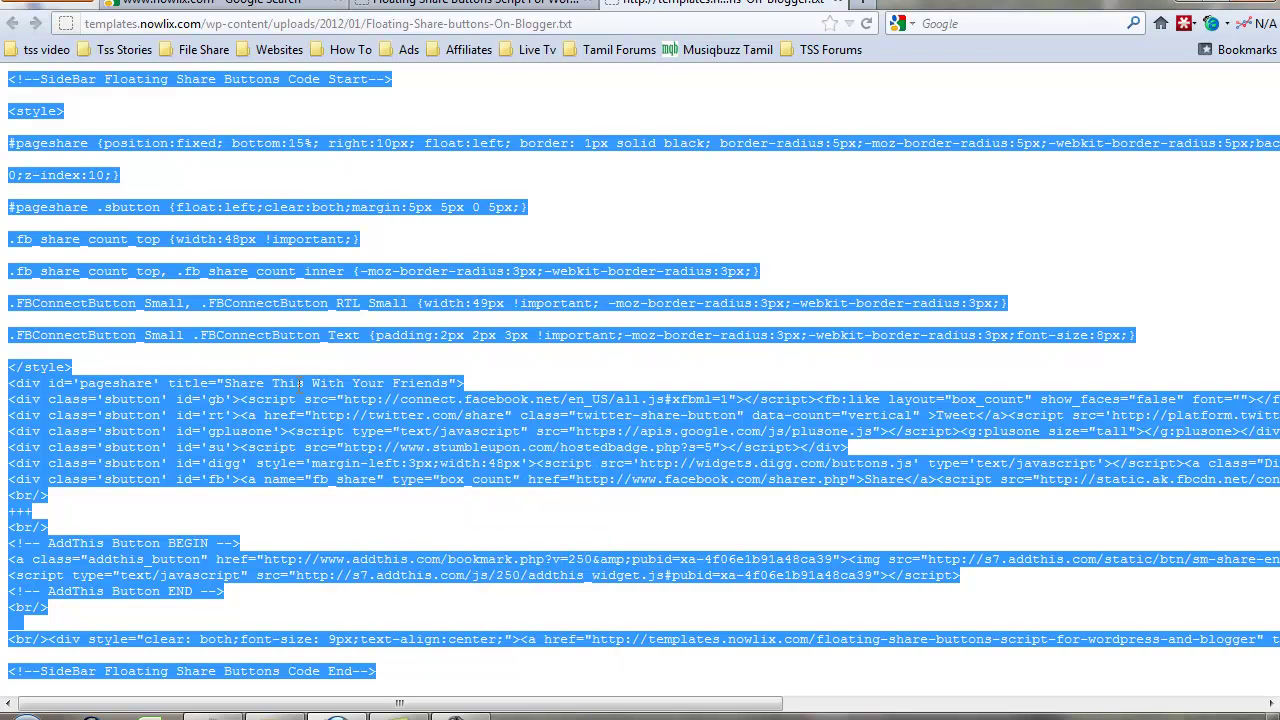
pyautogui.rightClick(300, 387)
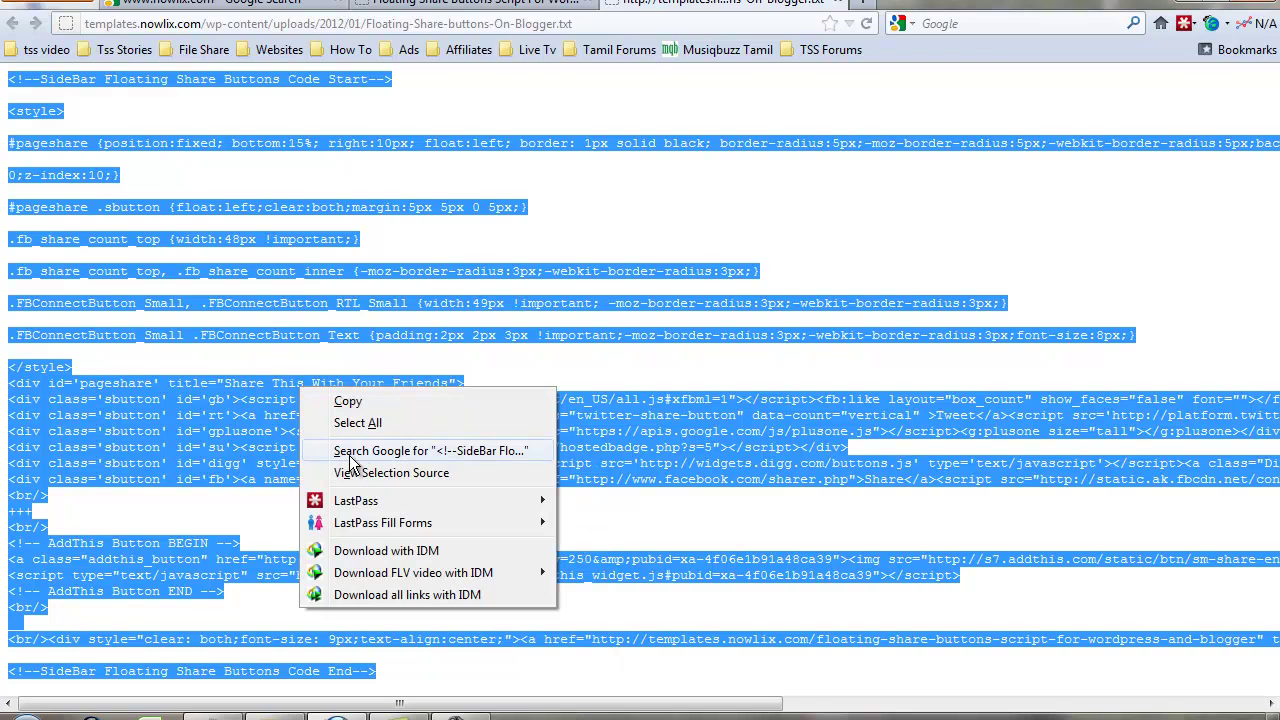
pyautogui.click(352, 404)
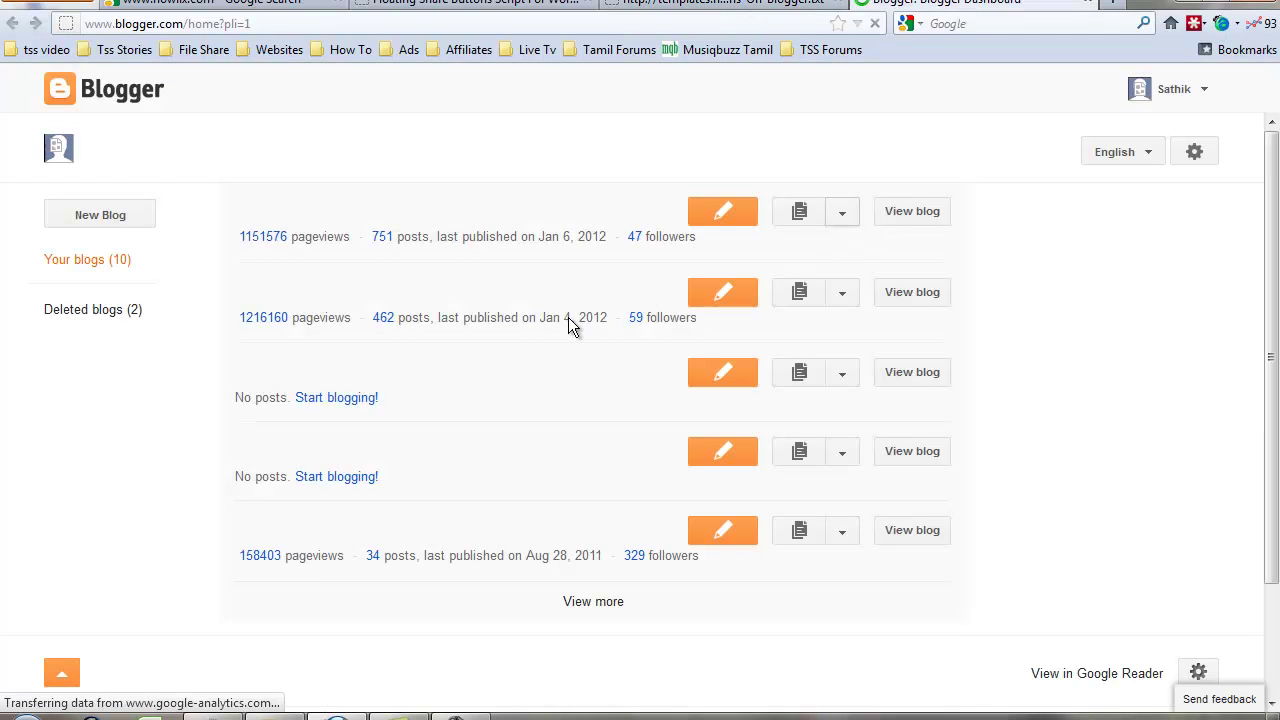
# Open the layout of the Now From NowLix blog and start adding a gadget directly below the email subscription box
pyautogui.click(843, 216)
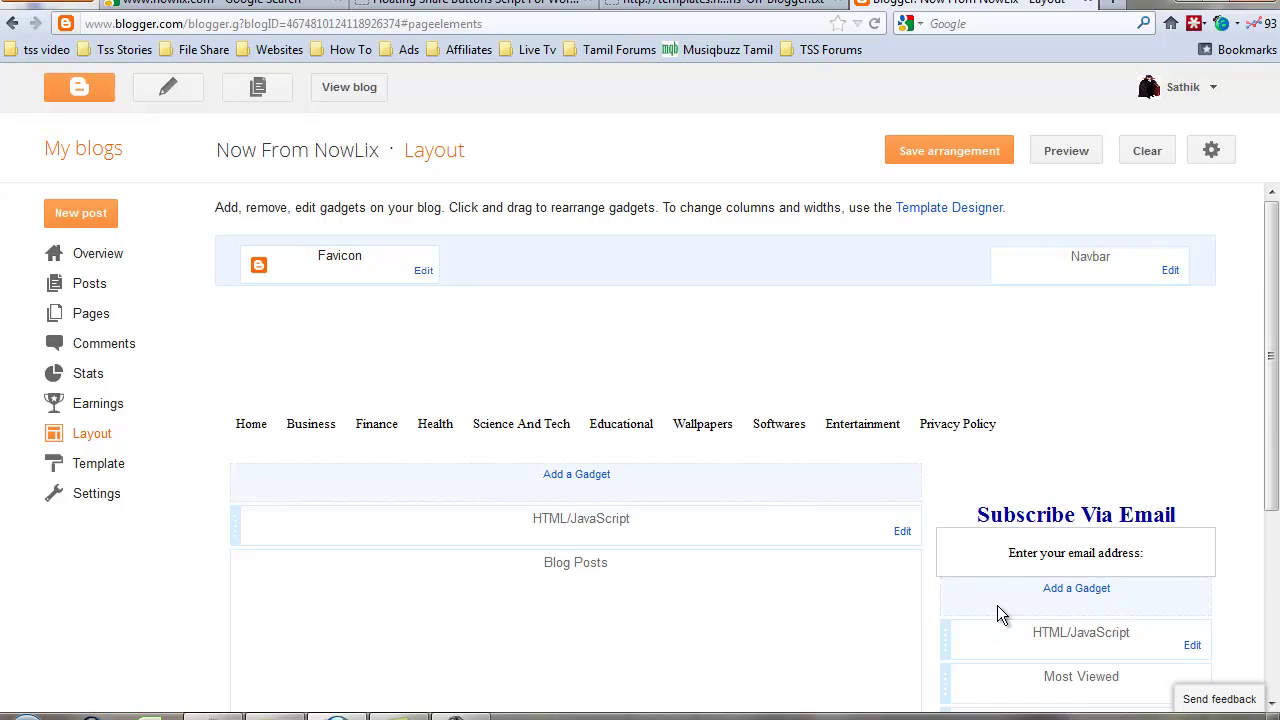
pyautogui.scroll(-5, 1040, 585)
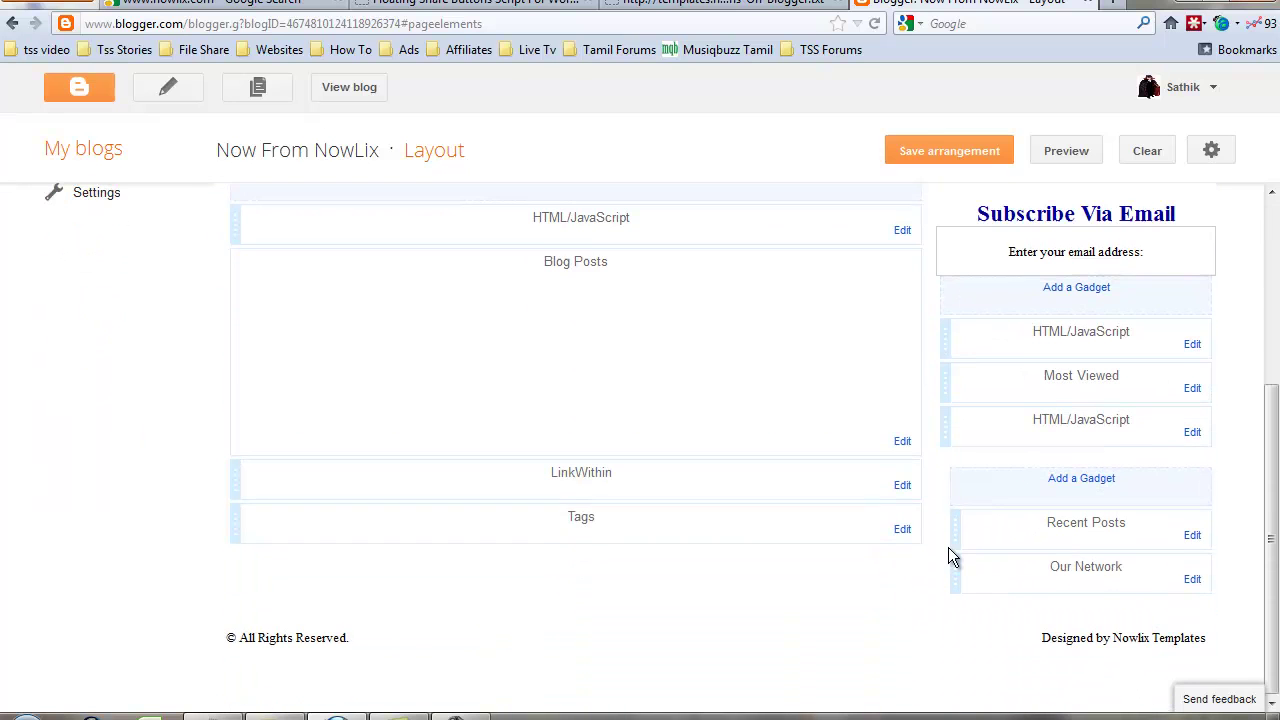
pyautogui.scroll(3, 829, 516)
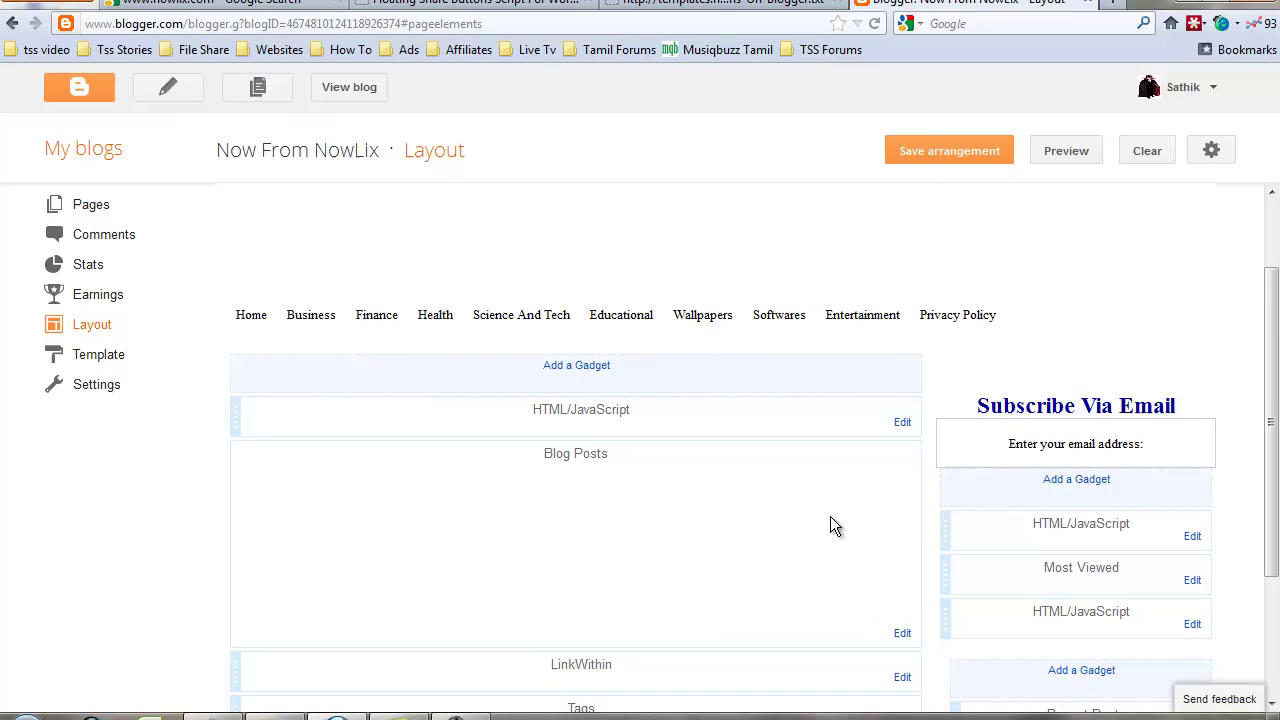
pyautogui.click(1070, 484)
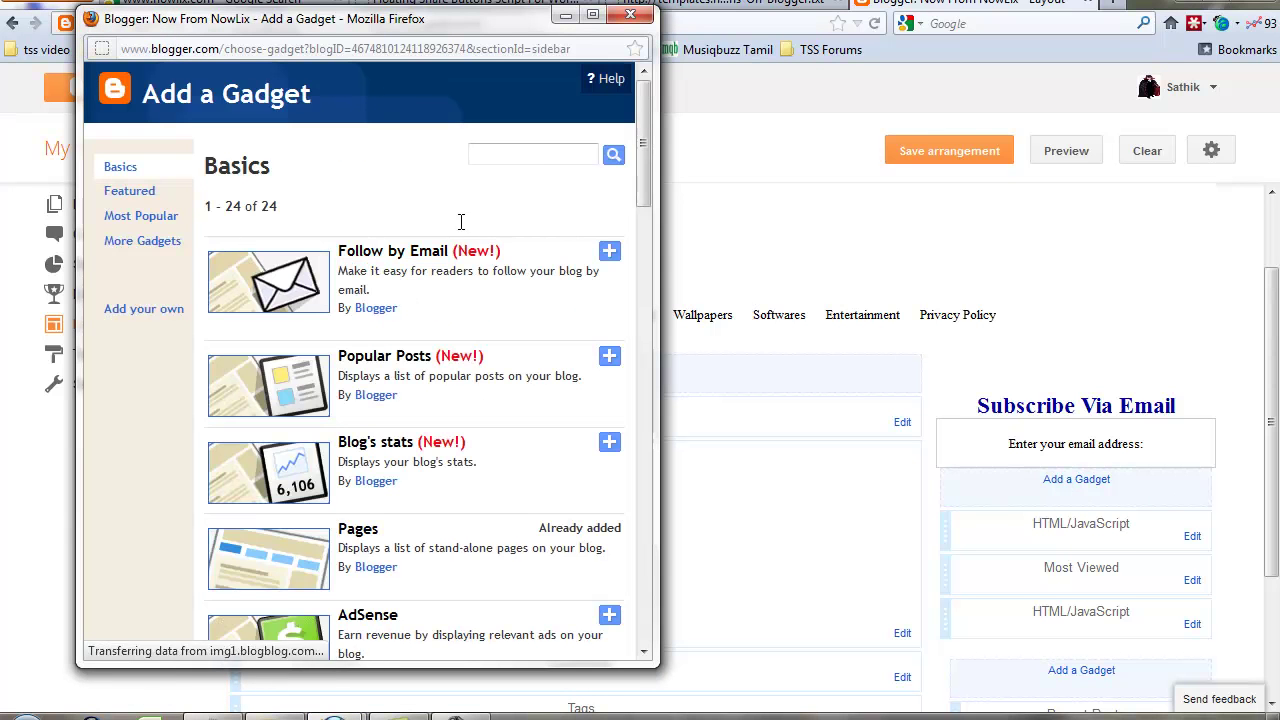
# Choose the HTML/JavaScript gadget from the basic gadgets list for the sidebar
pyautogui.scroll(-5, 394, 212)
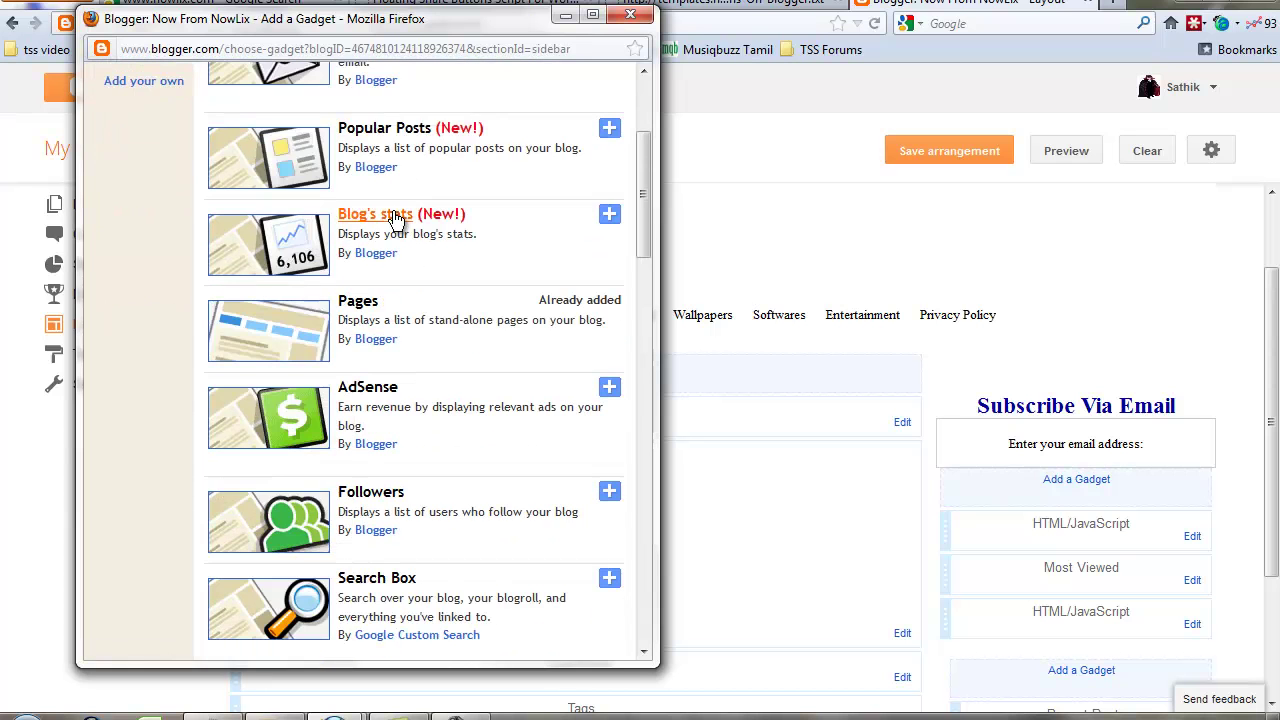
pyautogui.scroll(-2, 394, 212)
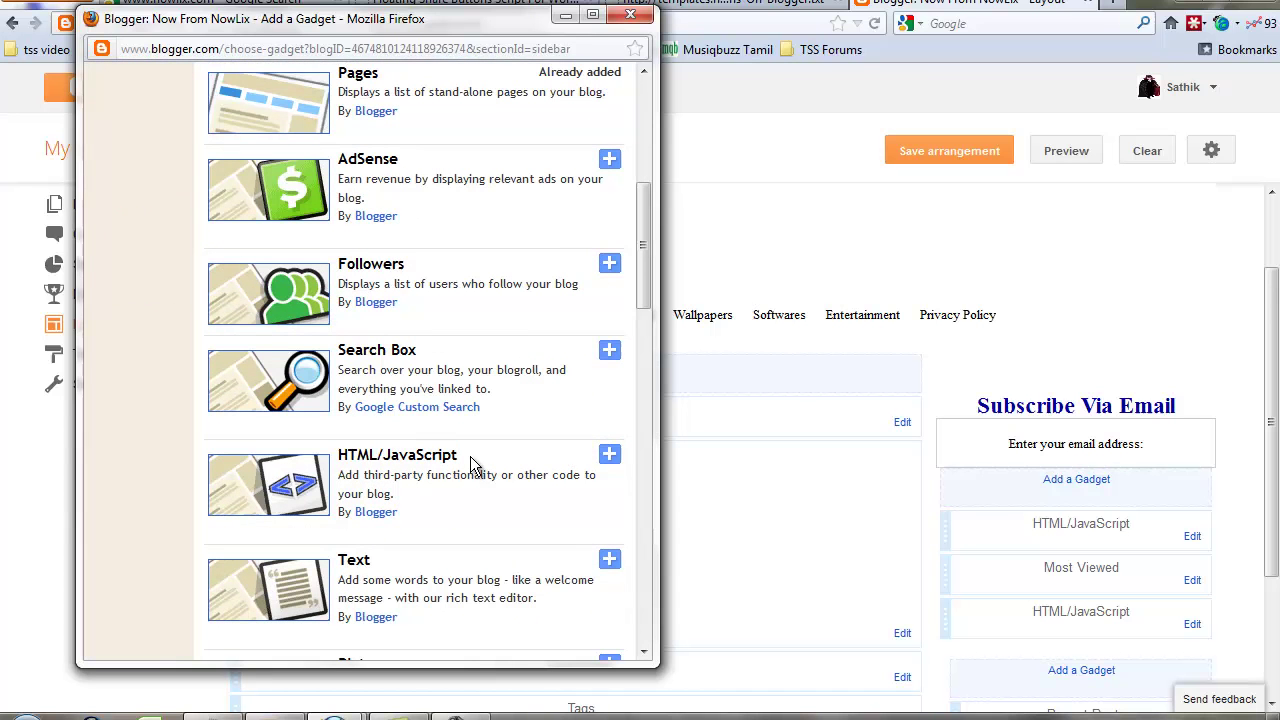
pyautogui.moveTo(462, 456); pyautogui.dragTo(362, 458)
pyautogui.moveTo(460, 456)
pyautogui.mouseDown()
pyautogui.moveTo(329, 457)
pyautogui.moveTo(463, 462)
pyautogui.mouseUp()
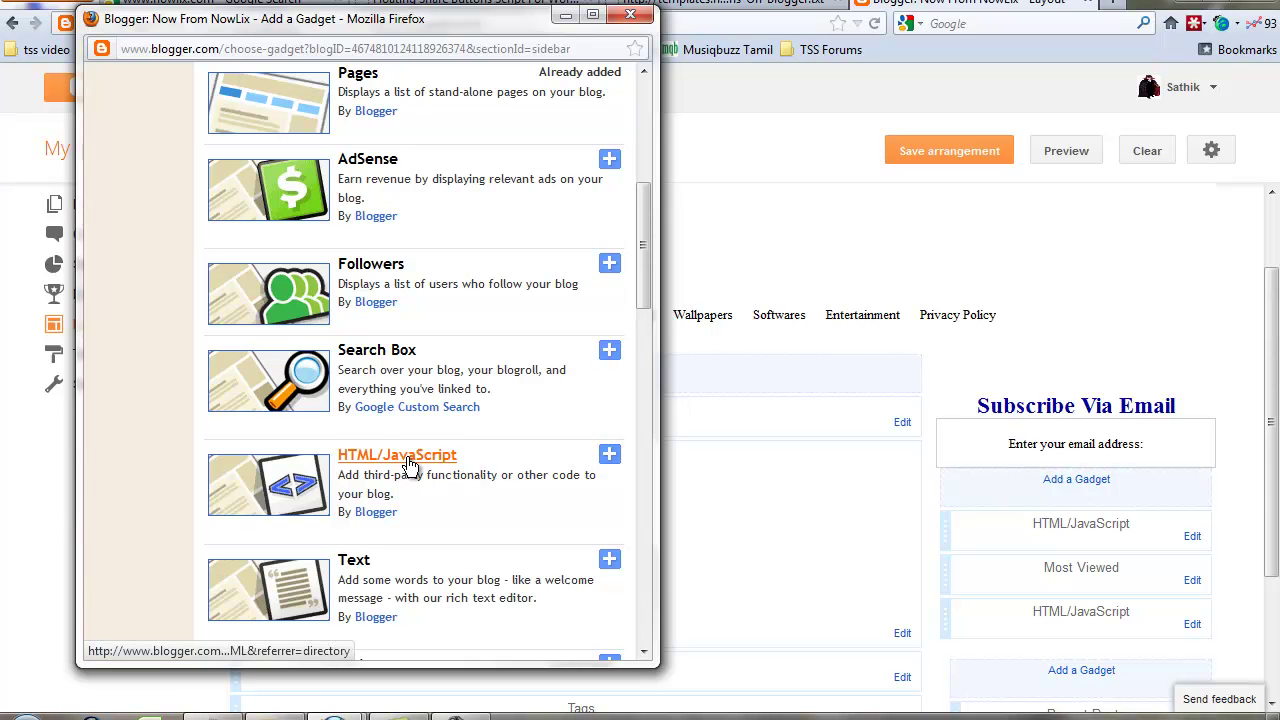
pyautogui.click(410, 460)
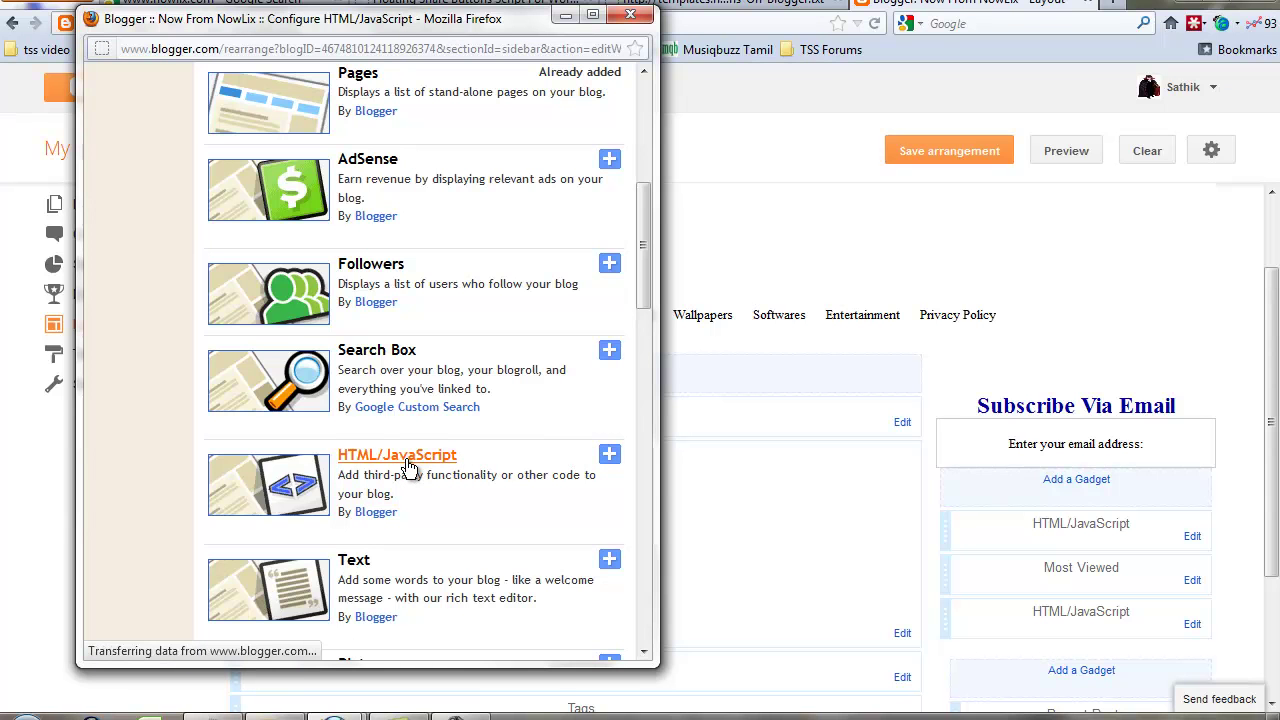
# Paste the copied floating share buttons code into the HTML/JavaScript gadget's content and check it from the start
pyautogui.rightClick(306, 310)
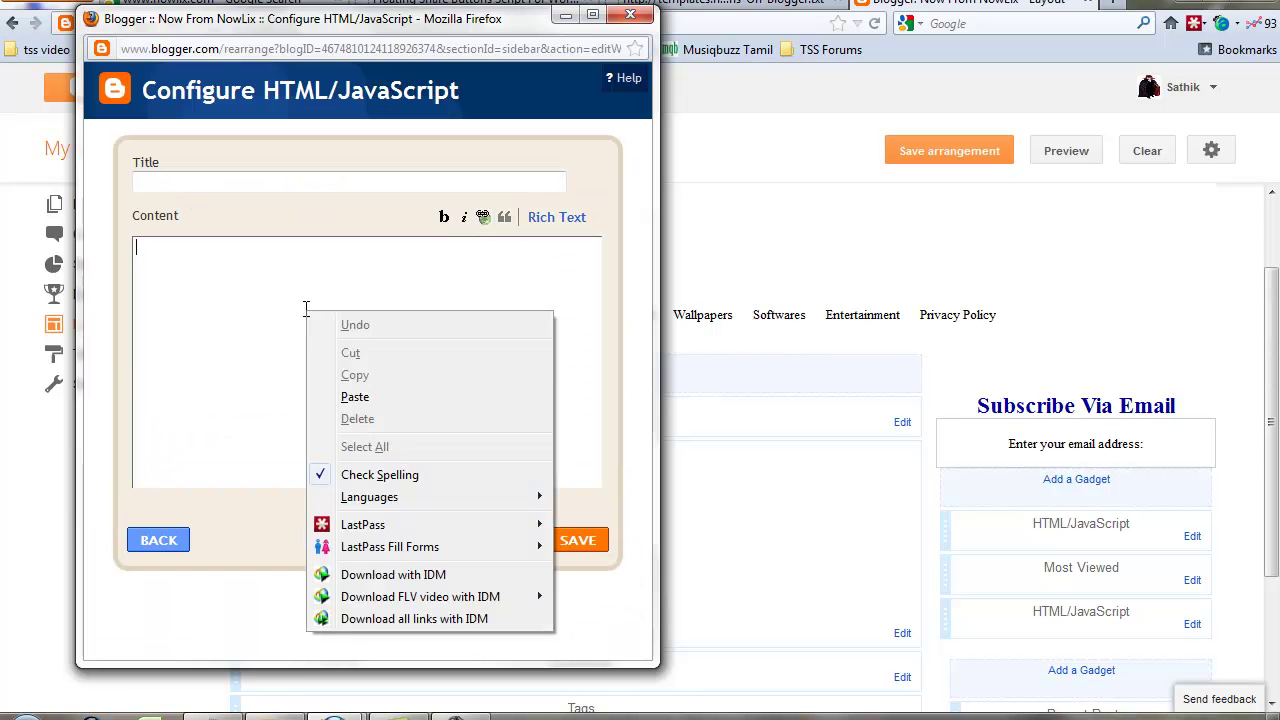
pyautogui.click(352, 397)
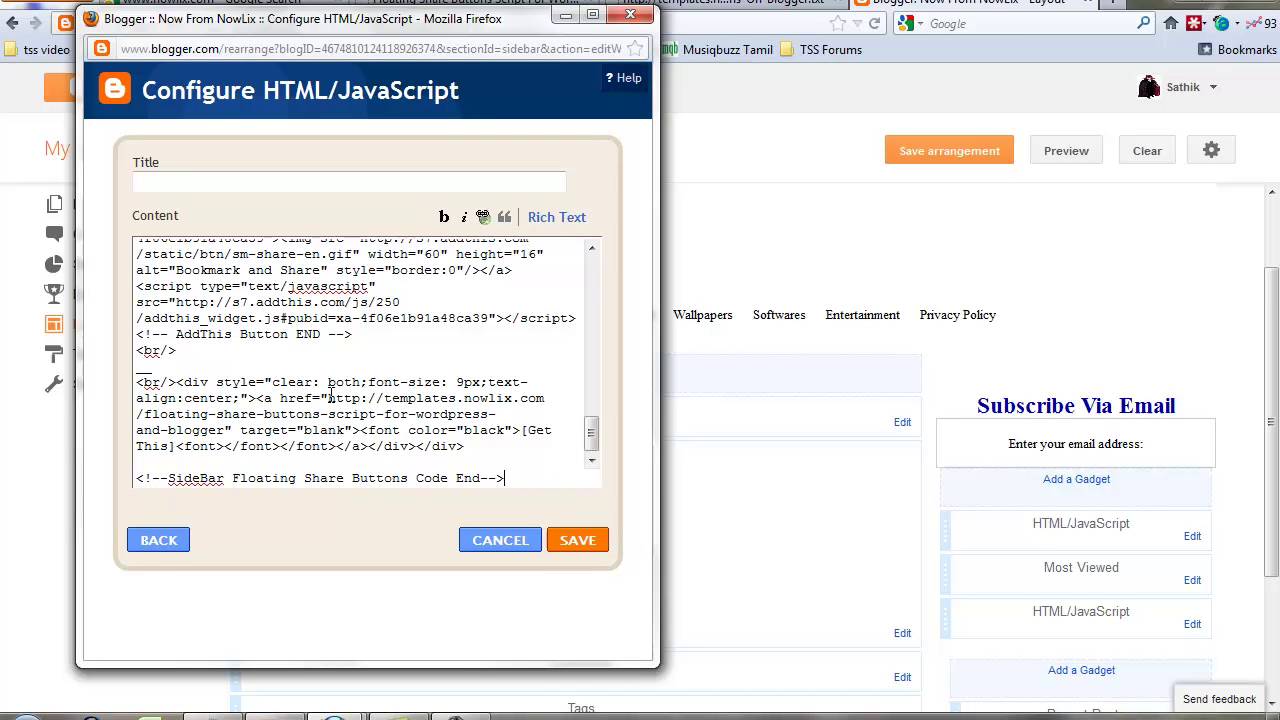
pyautogui.scroll(10, 330, 393)
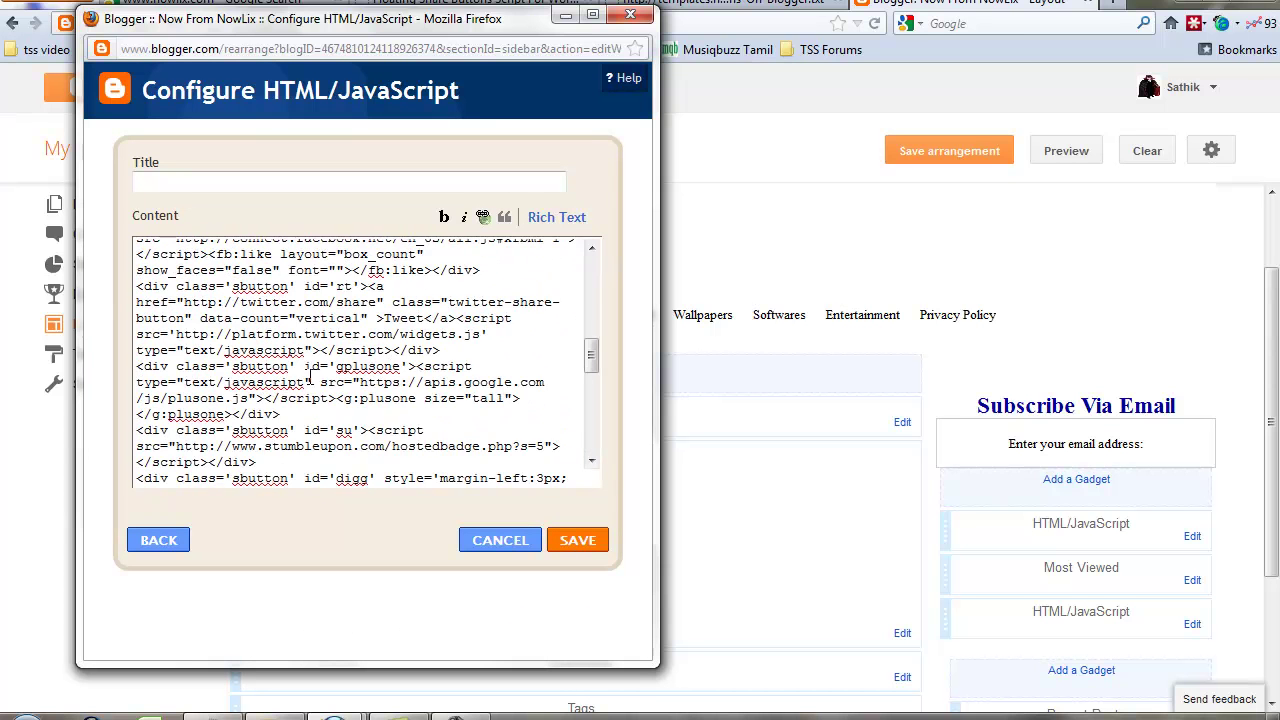
pyautogui.scroll(10, 310, 375)
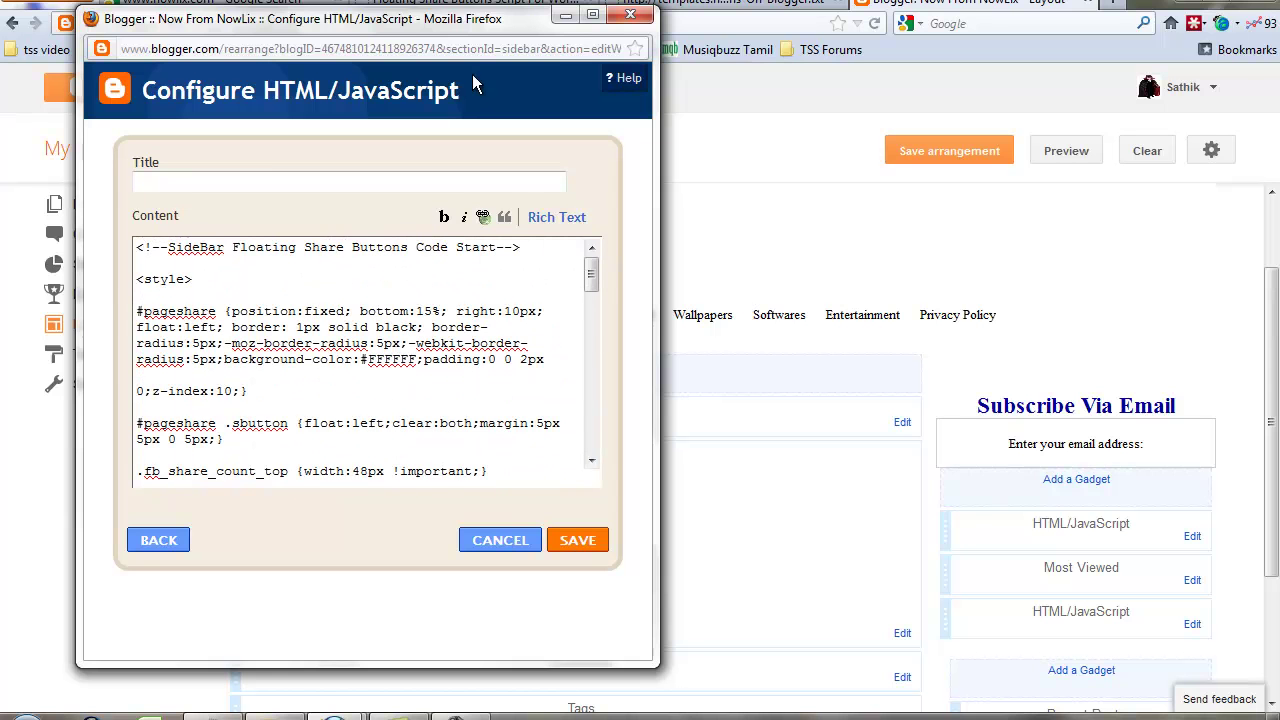
pyautogui.moveTo(462, 22); pyautogui.dragTo(485, 225)
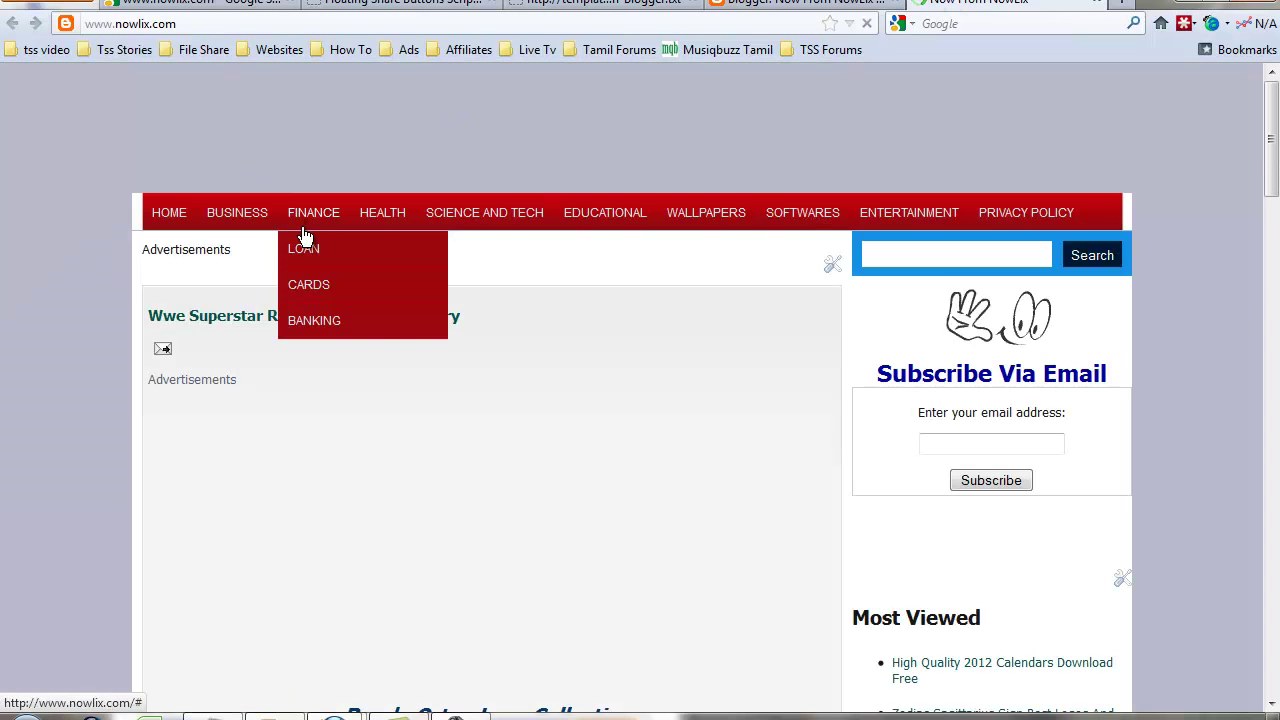
# Inspect the live nowlix.com blog for a floating share bar, and return to the blog's layout page
pyautogui.scroll(-10, 1234, 294)
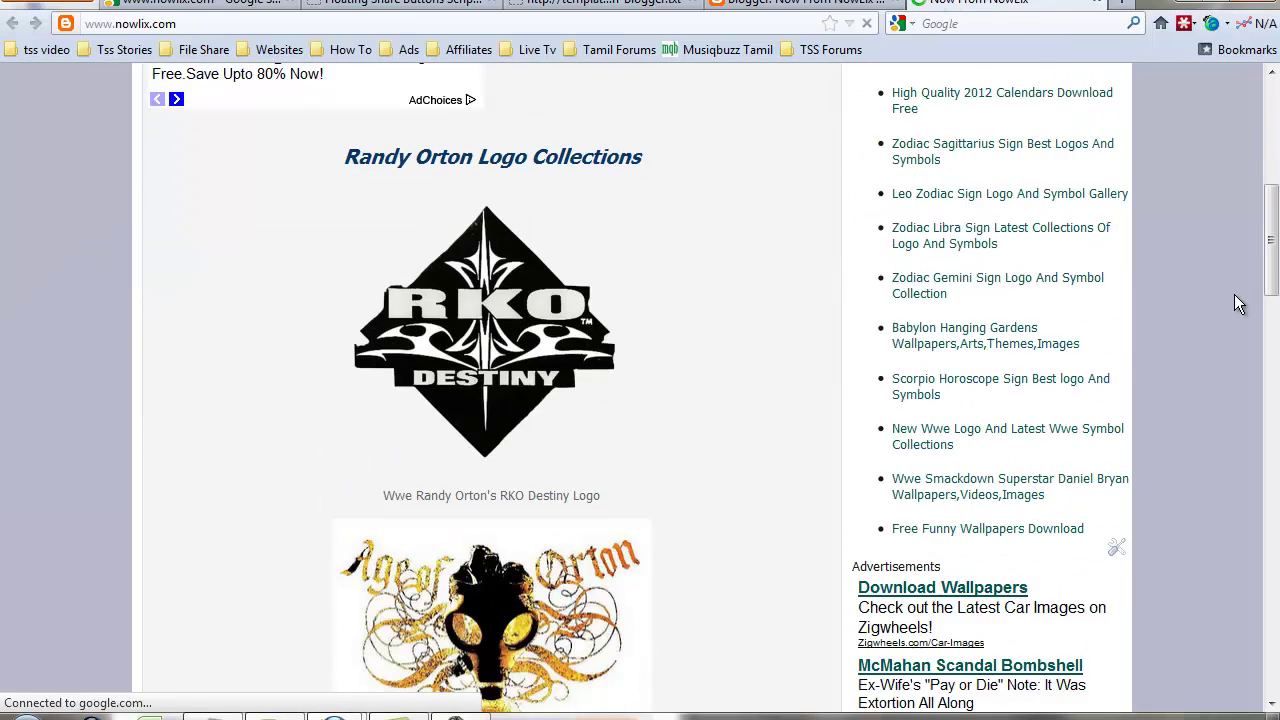
pyautogui.scroll(-12, 1180, 294)
pyautogui.scroll(20, 1185, 340)
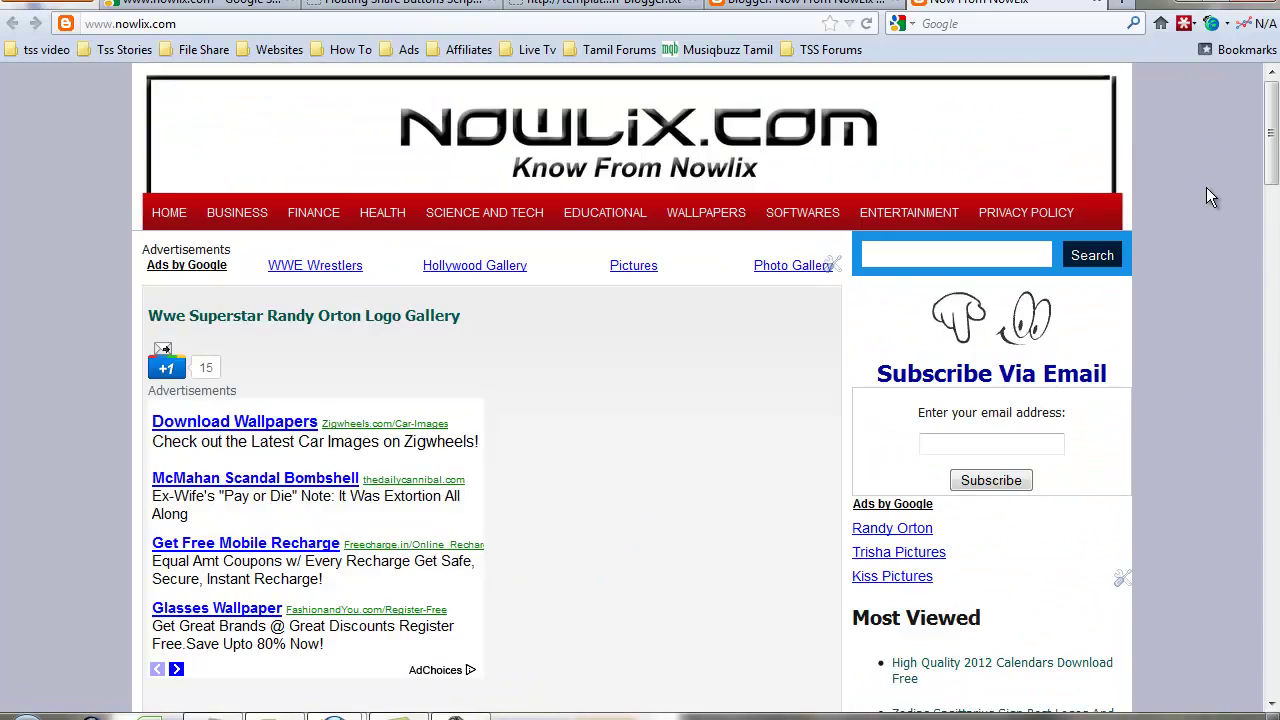
pyautogui.scroll(-5, 1207, 431)
pyautogui.scroll(5, 1207, 431)
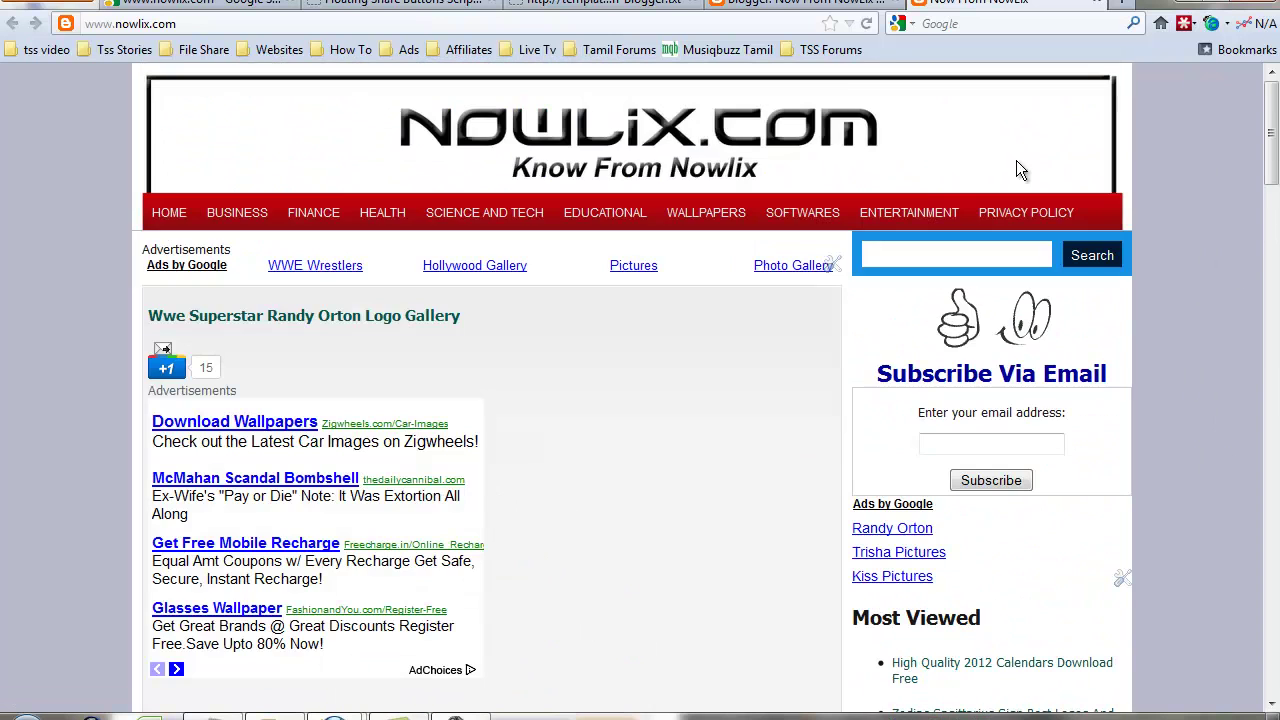
pyautogui.click(806, 5)
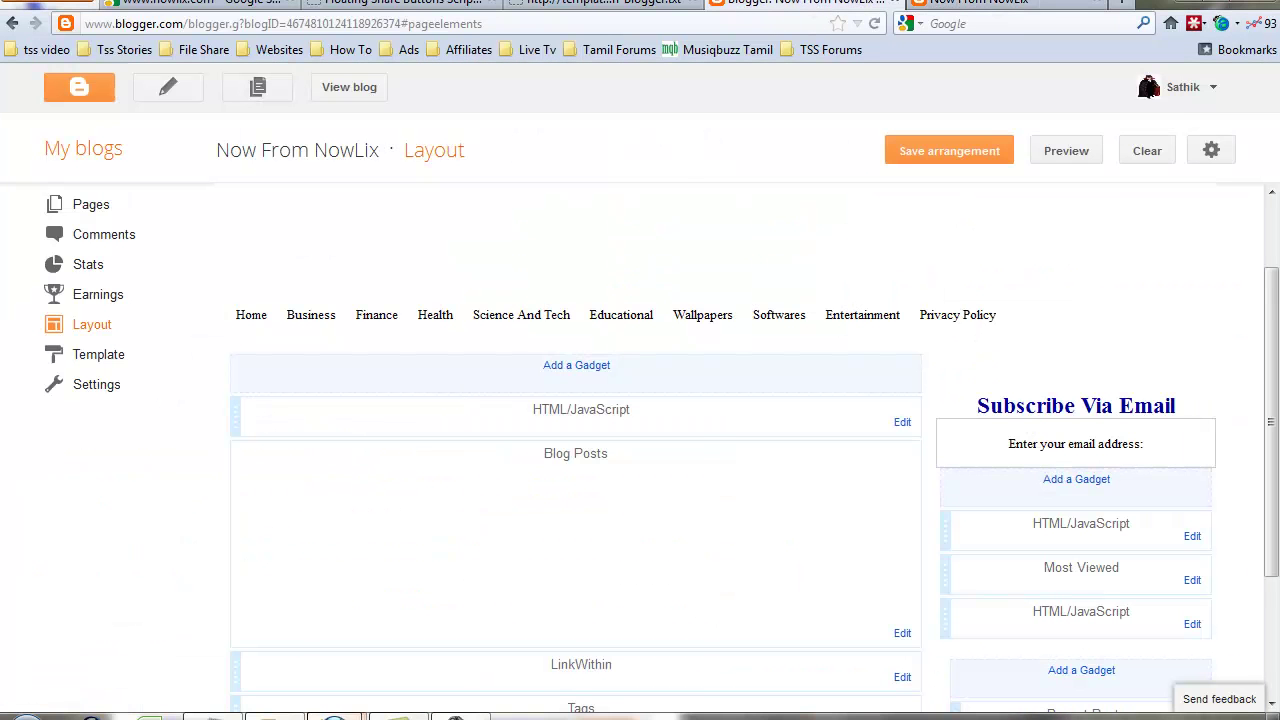
# Save the HTML/JavaScript gadget holding the floating share buttons code to the Now From NowLix layout
pyautogui.moveTo(335, 716)
pyautogui.click(466, 610)
pyautogui.moveTo(430, 228); pyautogui.dragTo(500, 98)
pyautogui.click(676, 612)
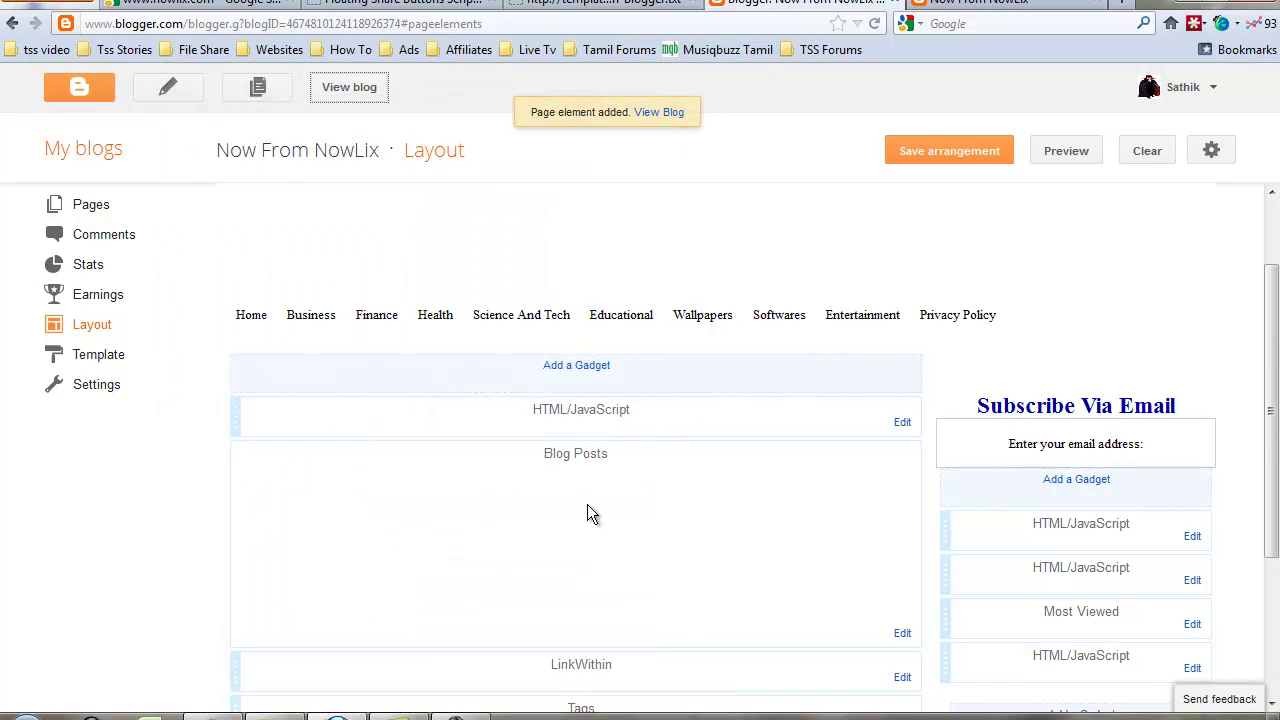
# Reload the live nowlix.com blog and examine how the floating share bar behaves along the length of the page
pyautogui.click(971, 8)
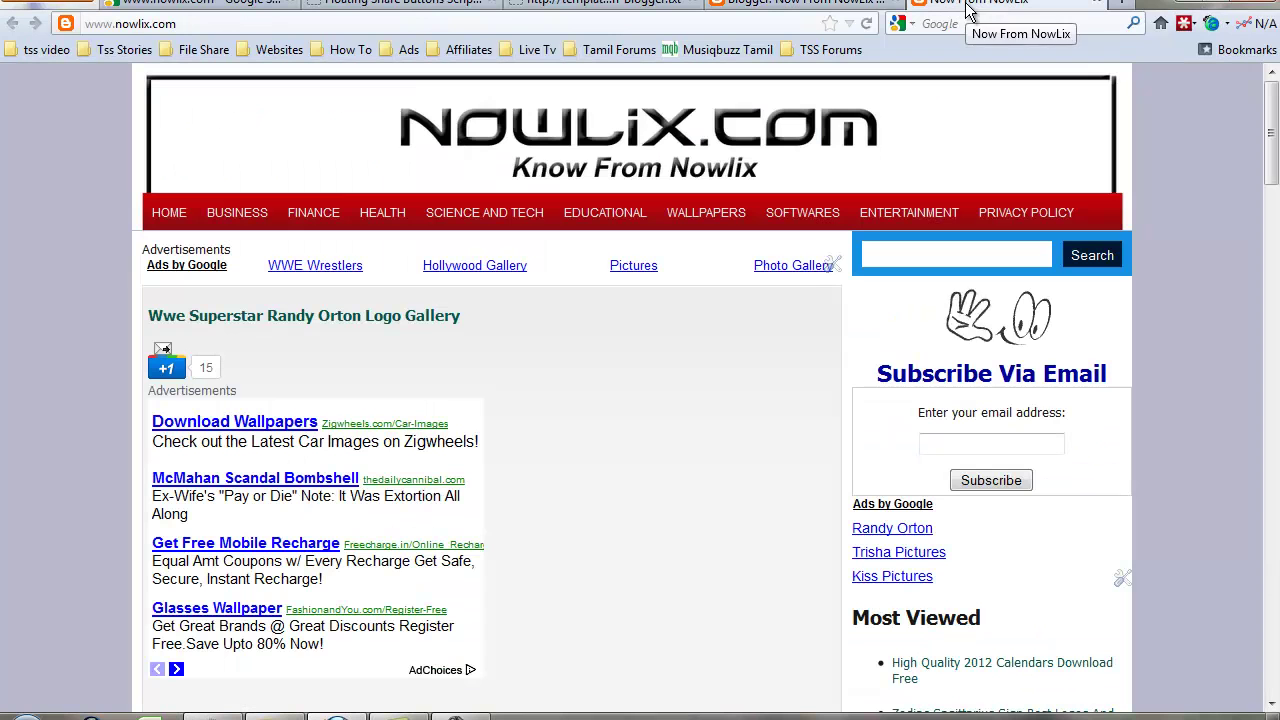
pyautogui.rightClick(1178, 157)
pyautogui.click(1100, 214)
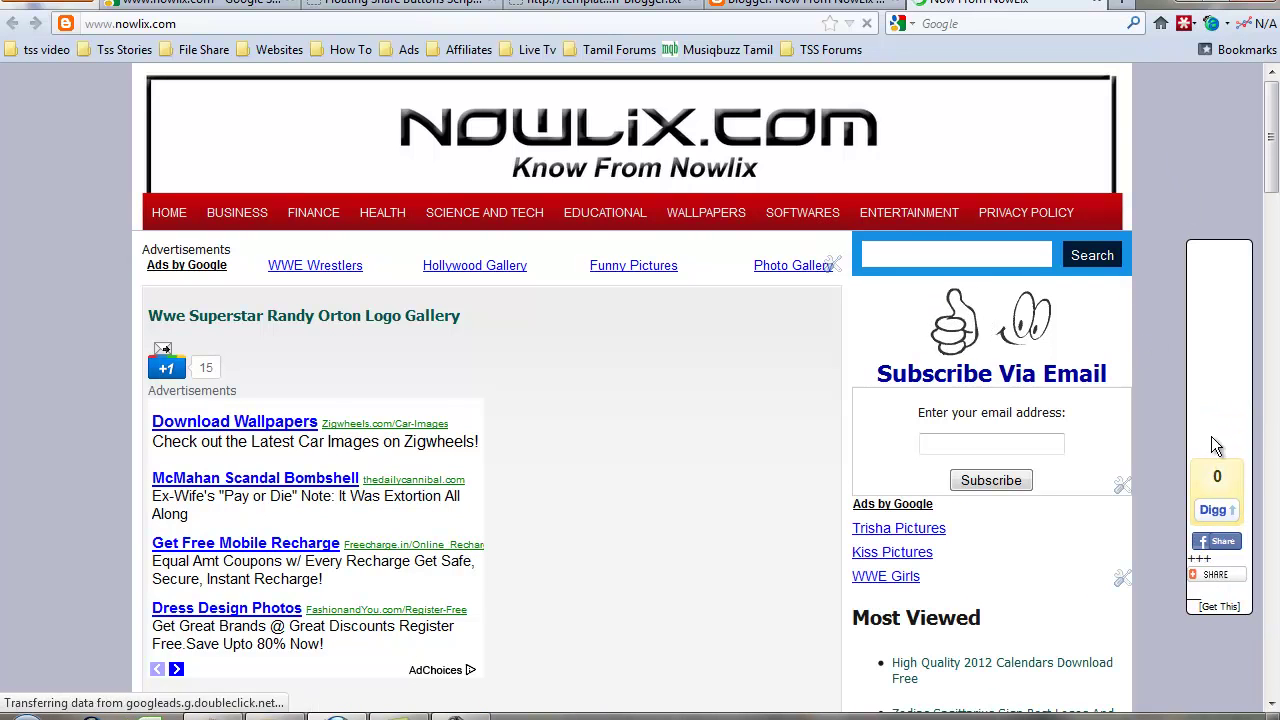
pyautogui.scroll(-3, 1197, 370)
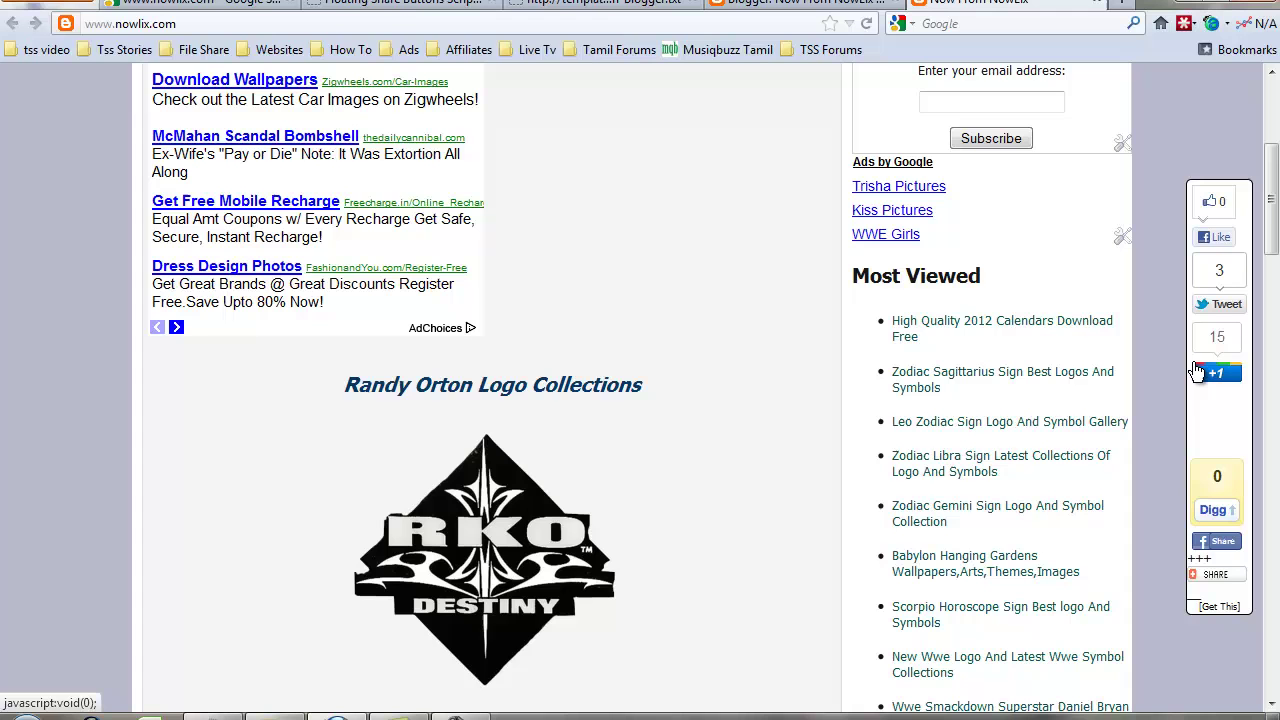
pyautogui.scroll(3, 1211, 359)
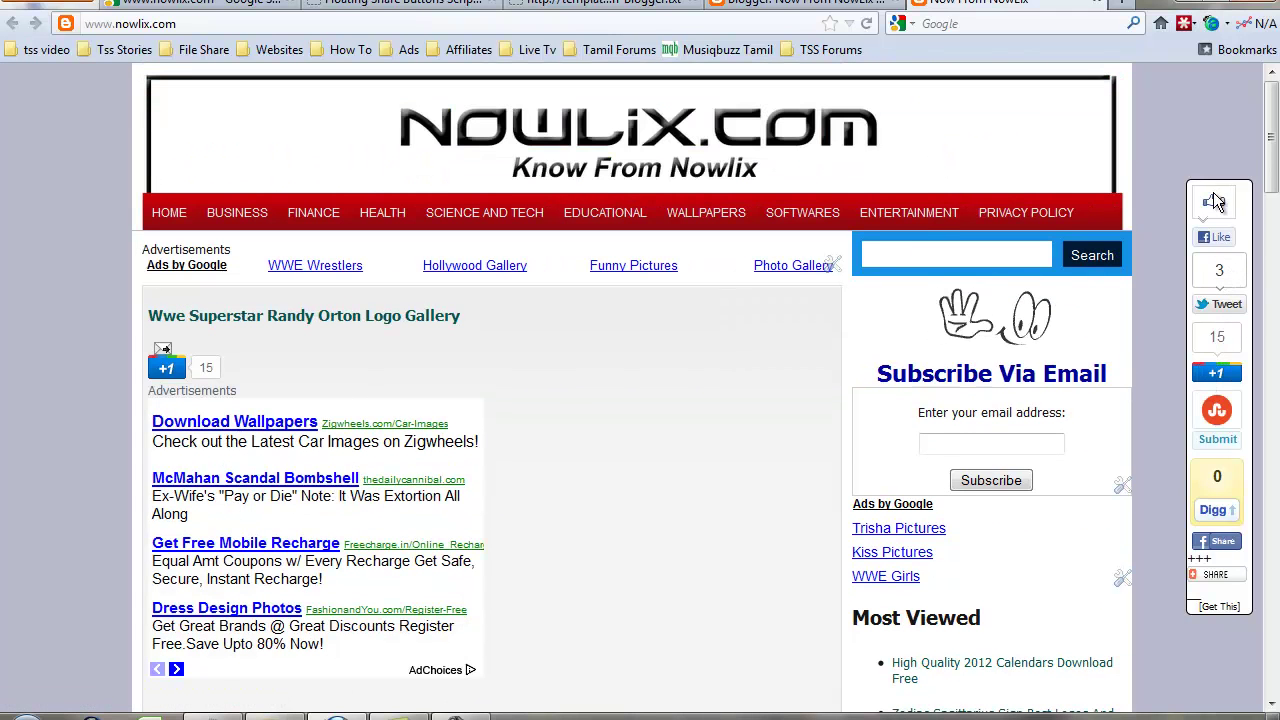
pyautogui.scroll(-9, 1217, 259)
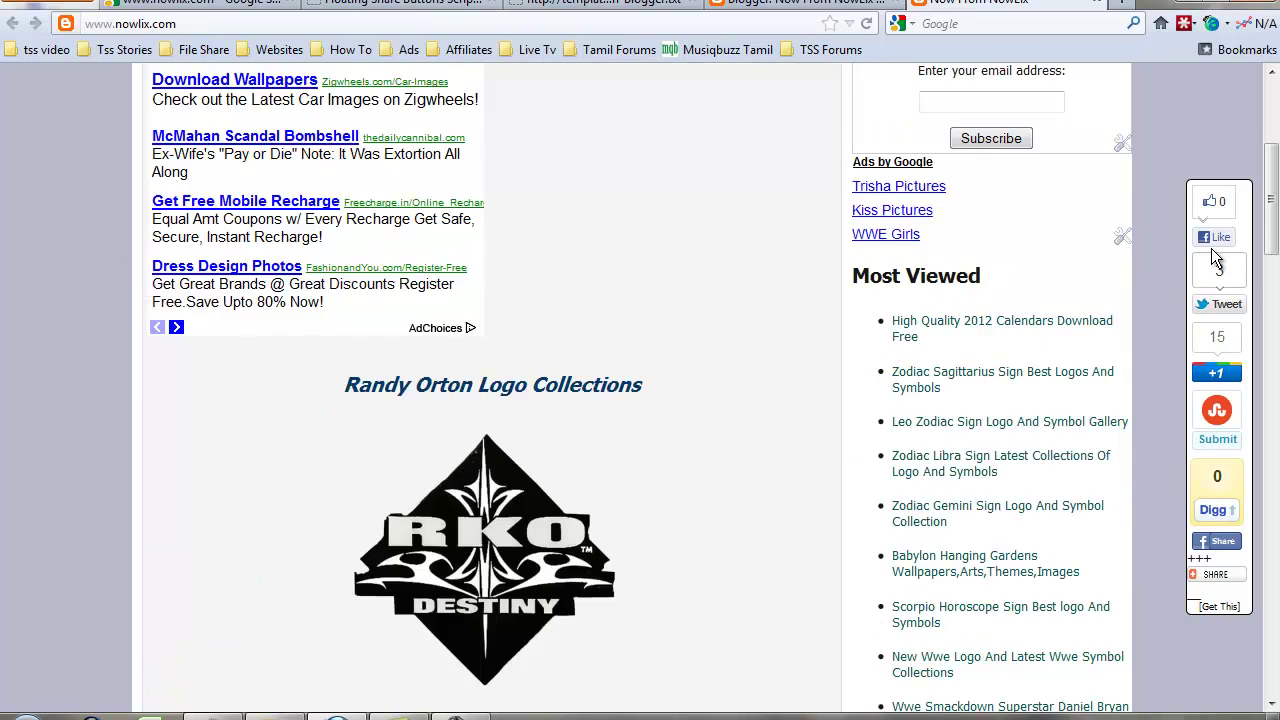
pyautogui.scroll(9, 1217, 336)
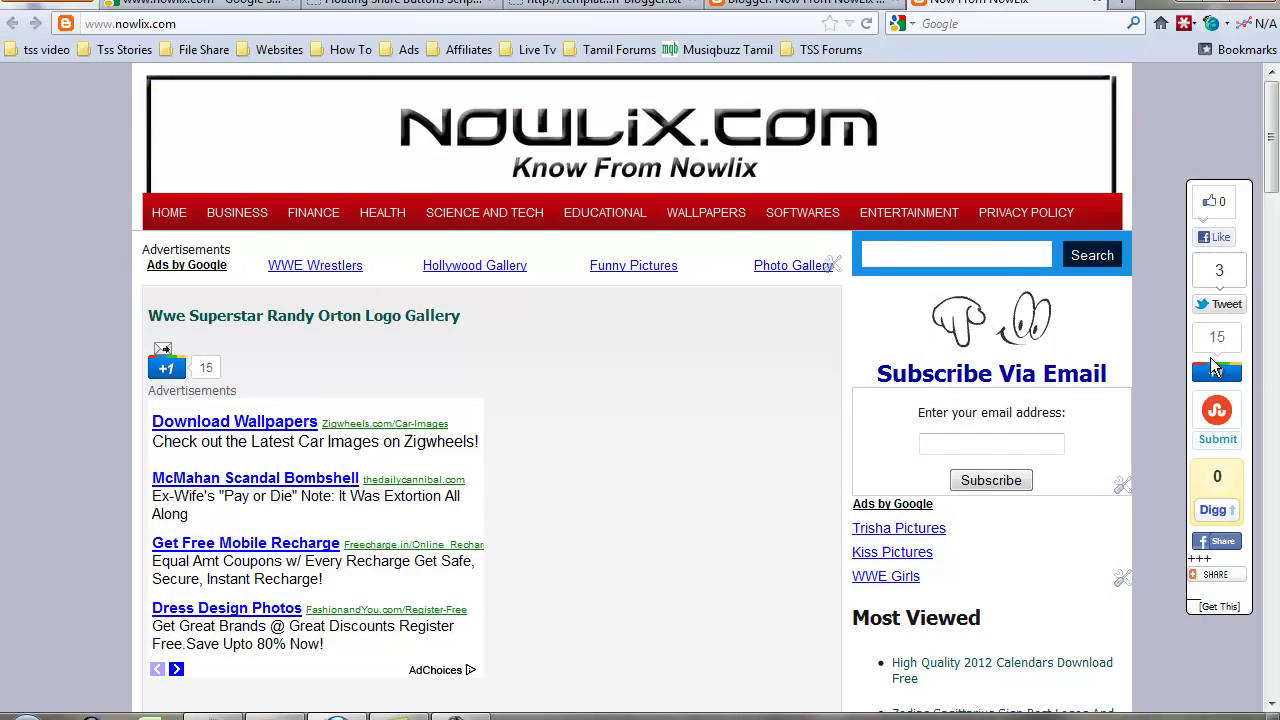
pyautogui.scroll(-2, 1217, 368)
pyautogui.scroll(-12, 1218, 368)
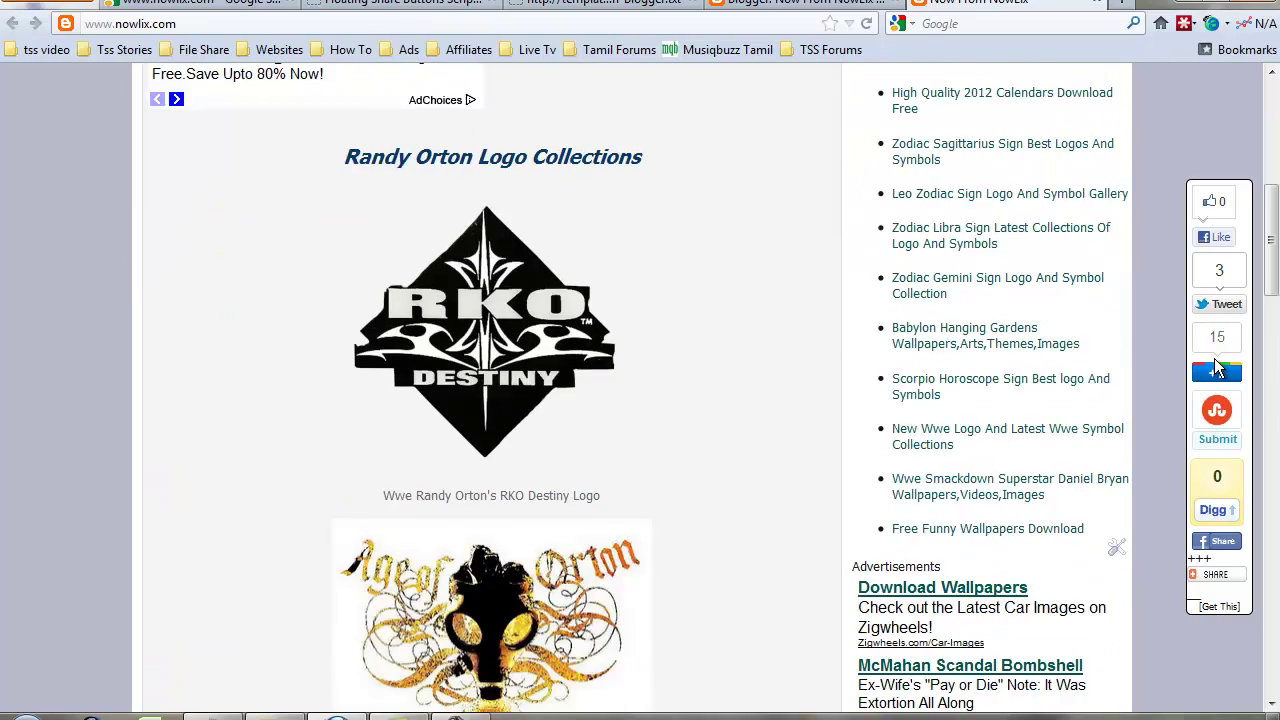
pyautogui.scroll(14, 1218, 362)
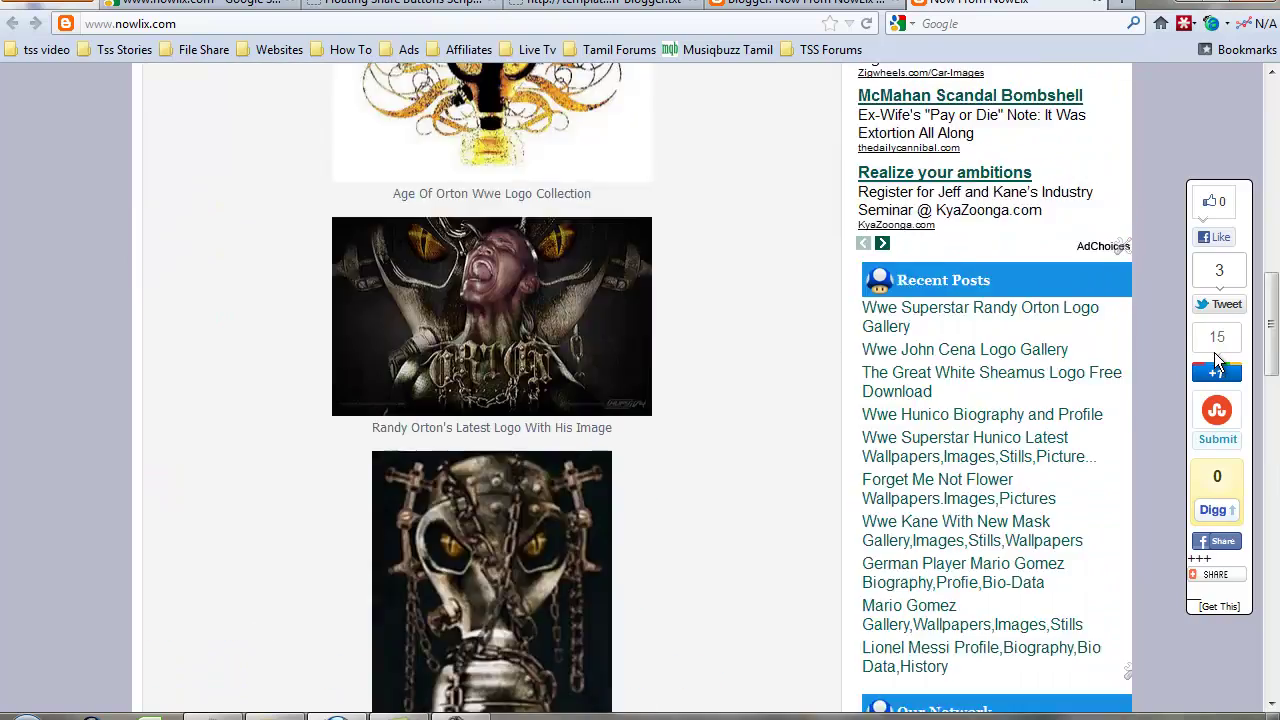
pyautogui.scroll(-7, 1213, 348)
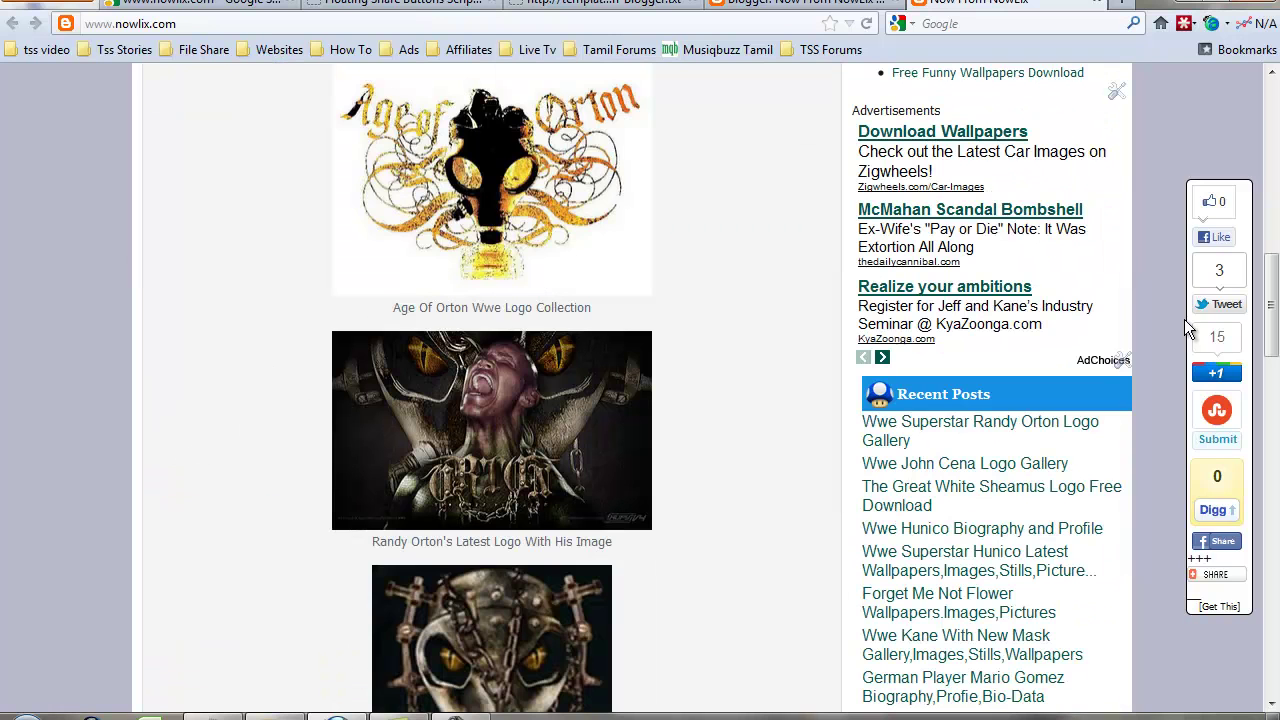
# Return to the Blogger dashboard and switch it to the old Blogger interface
pyautogui.click(770, 7)
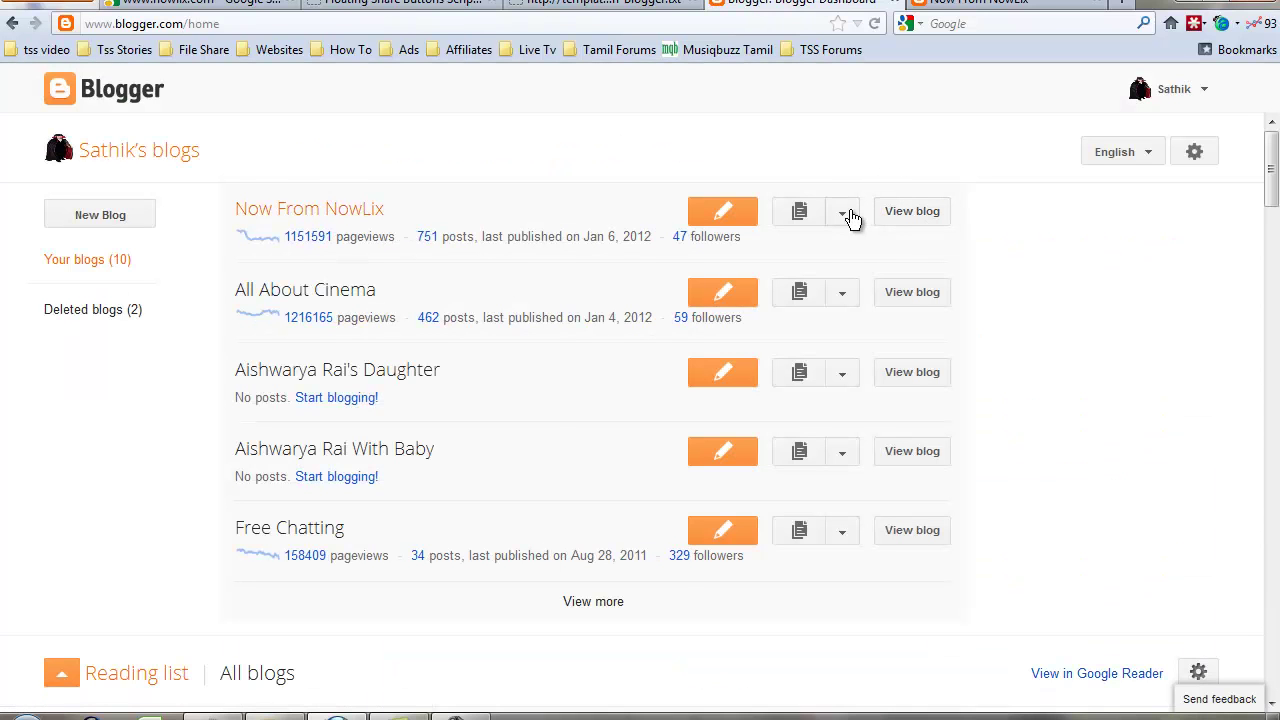
pyautogui.click(843, 213)
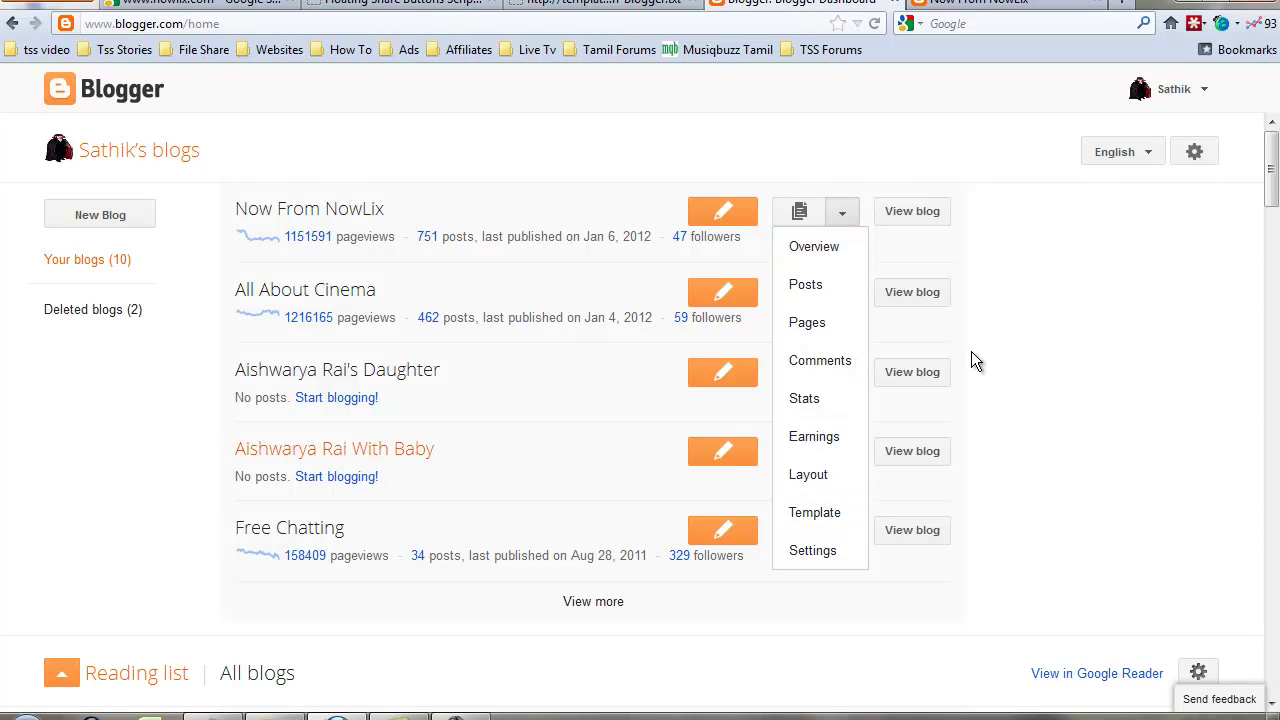
pyautogui.click(1195, 155)
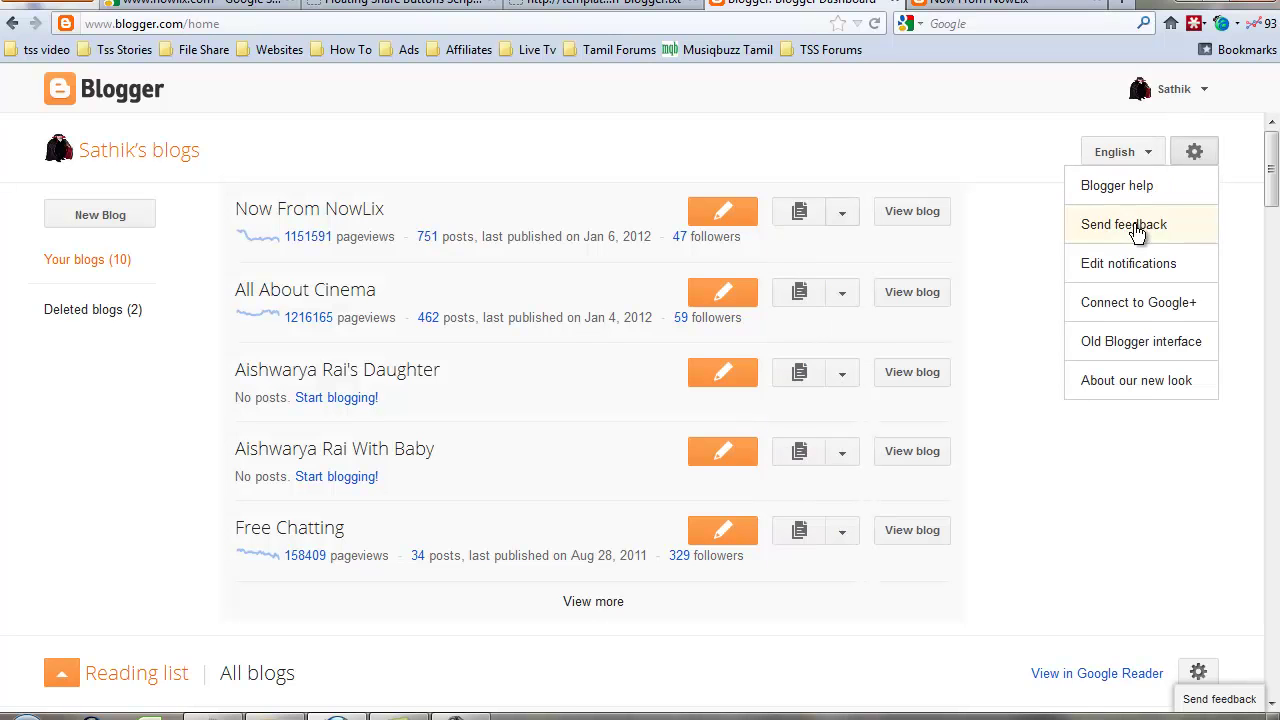
pyautogui.click(1122, 342)
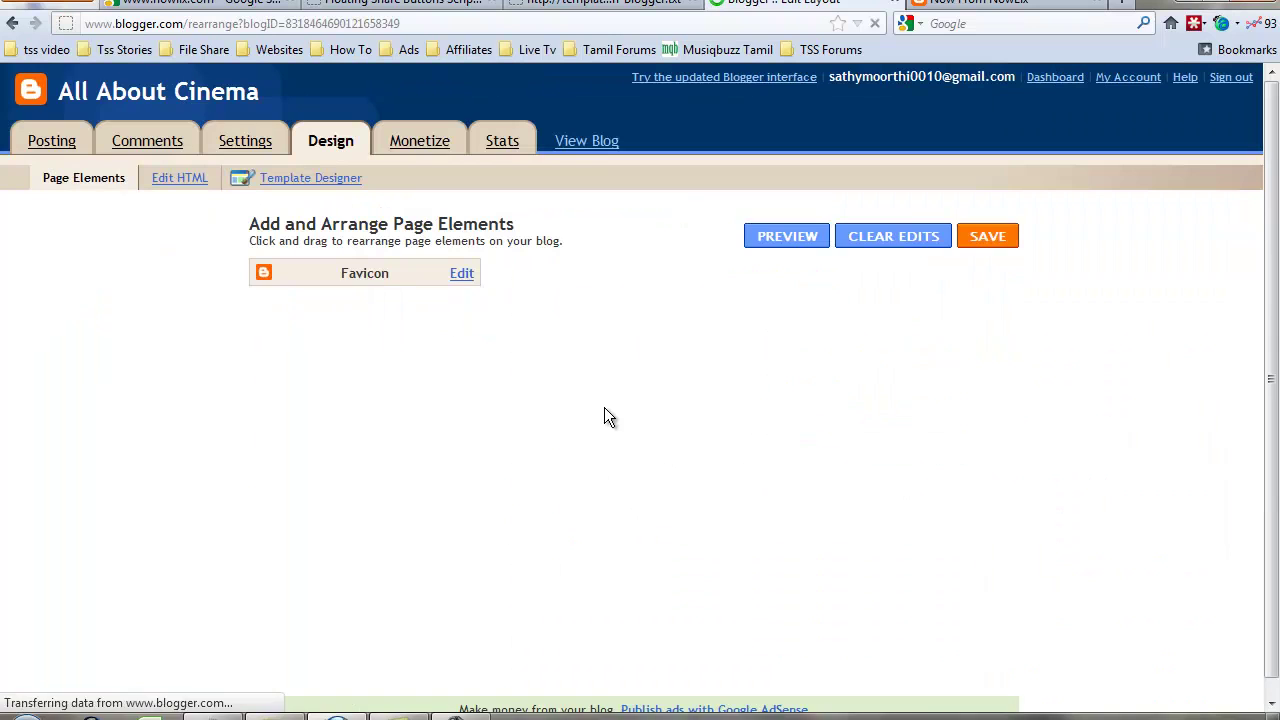
# Start a new HTML/JavaScript gadget above the LinkWithin gadget in the page elements of the All About Cinema blog
pyautogui.scroll(-5, 898, 505)
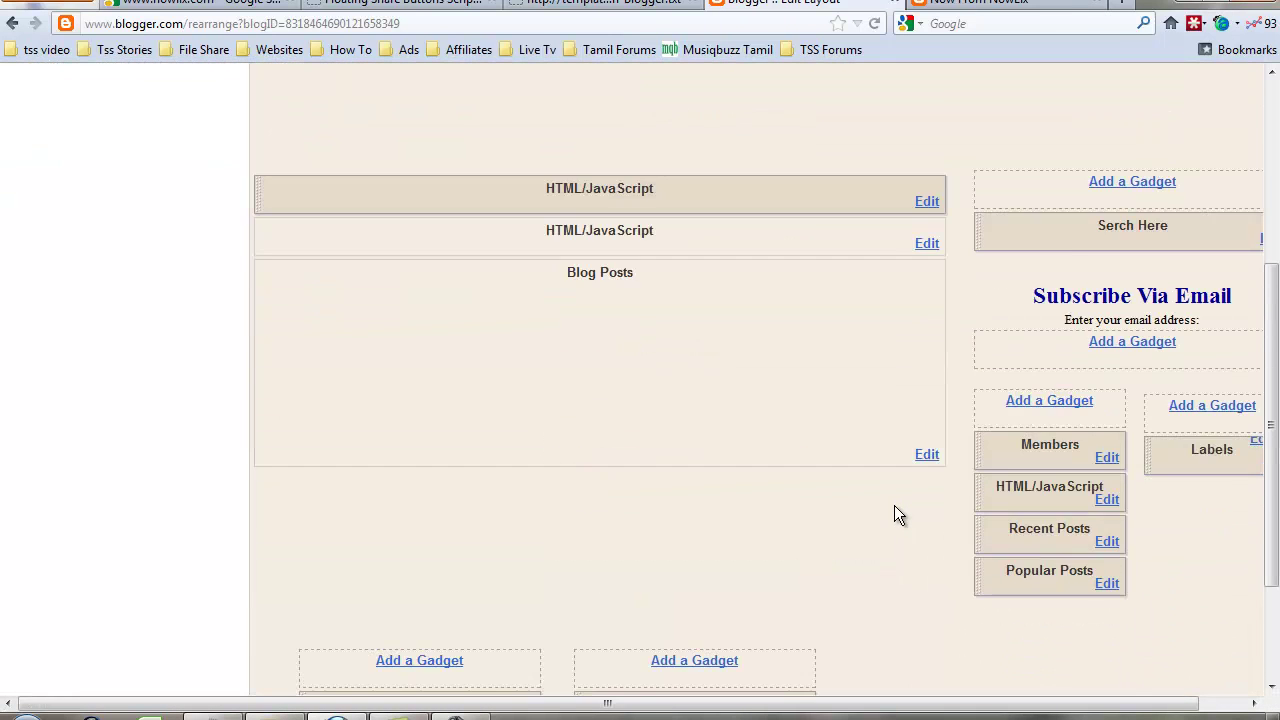
pyautogui.click(692, 491)
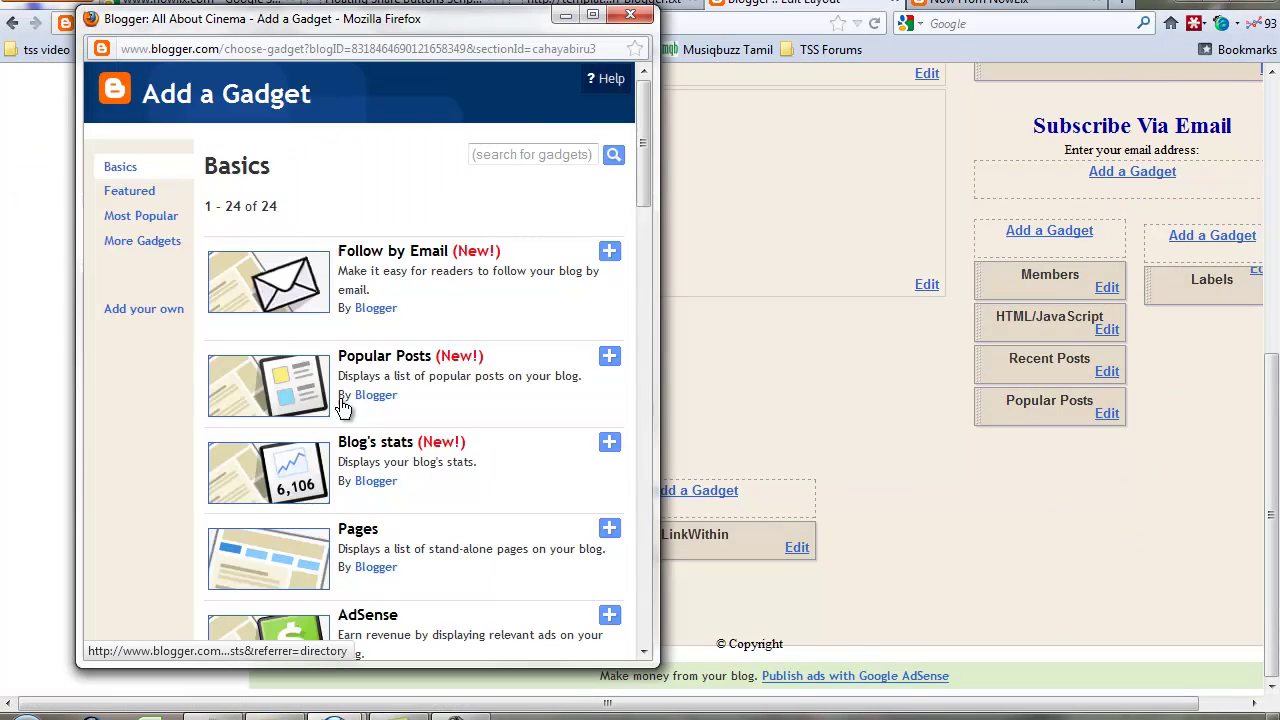
pyautogui.scroll(-5, 388, 388)
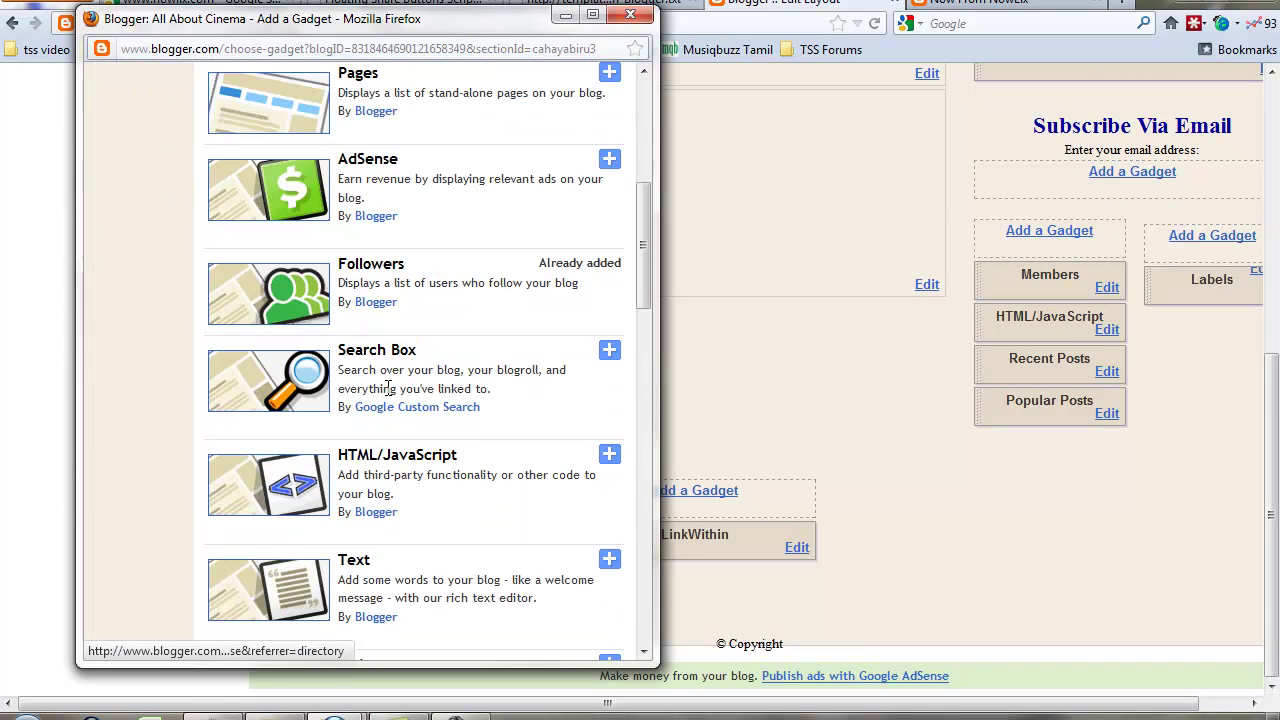
pyautogui.click(385, 460)
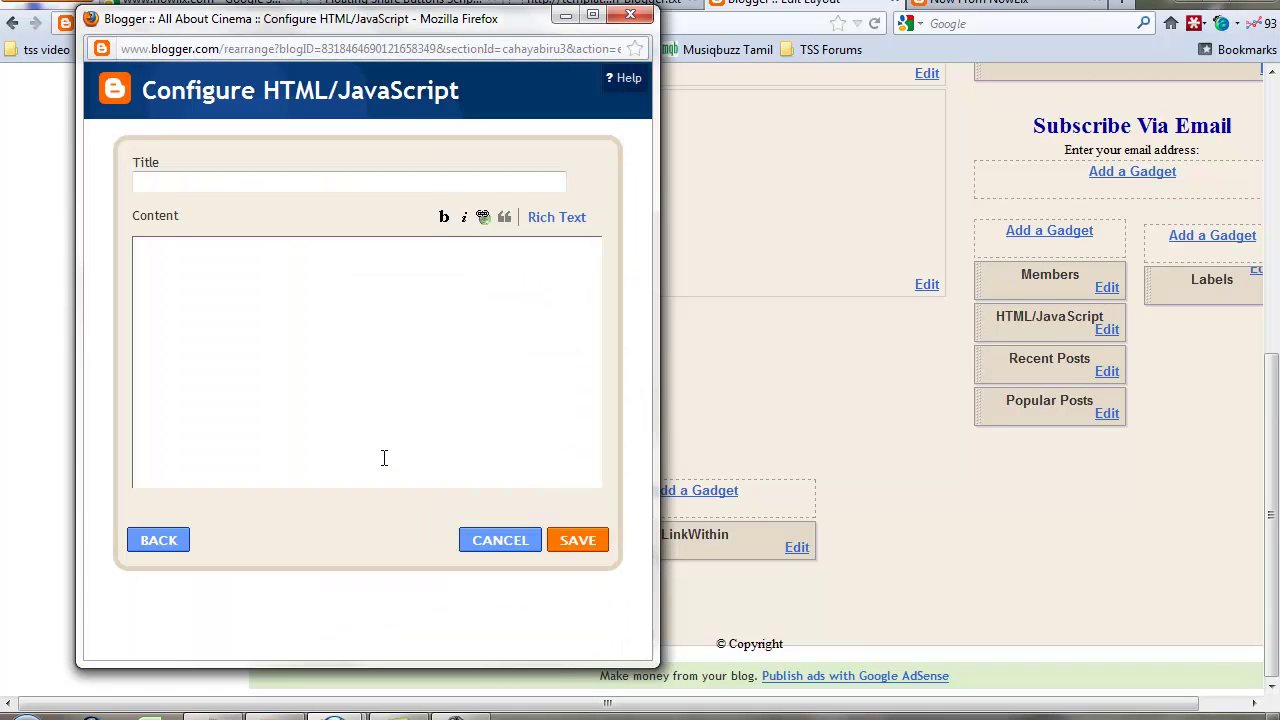
# Paste the copied floating share buttons code into the untitled gadget's content and save it
pyautogui.rightClick(305, 262)
pyautogui.click(347, 352)
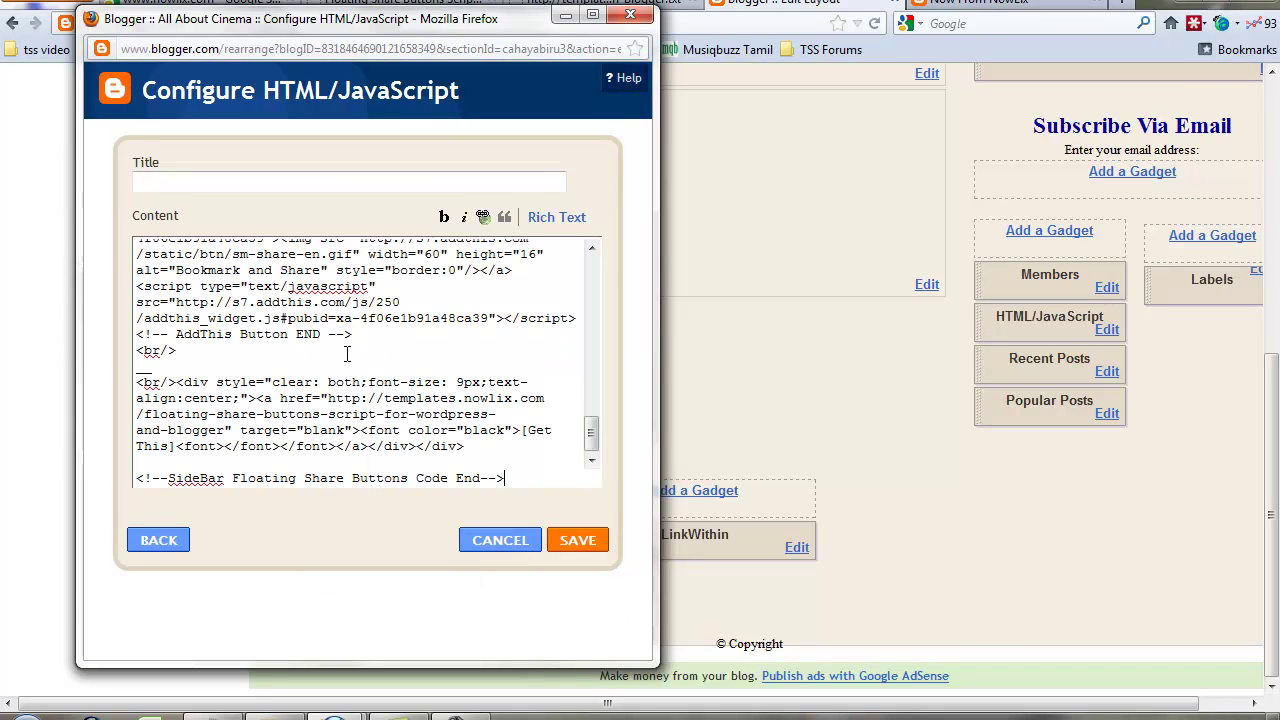
pyautogui.click(578, 543)
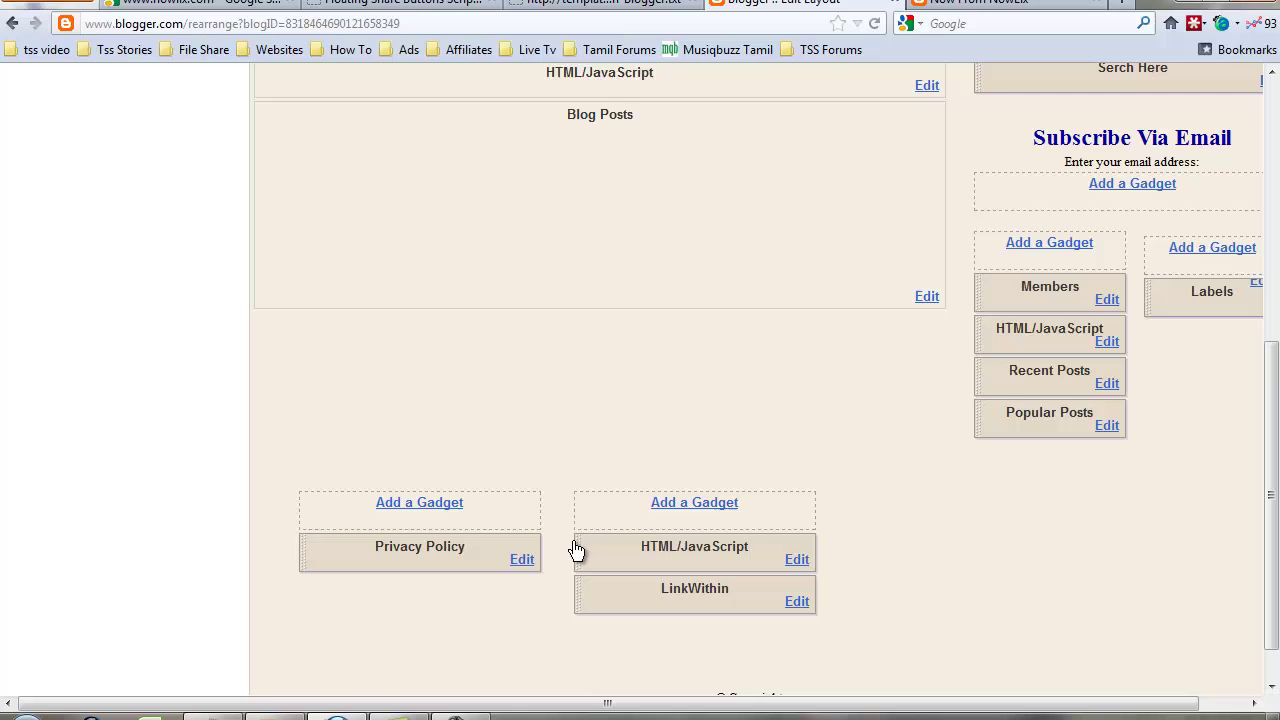
# View the live All About Cinema blog, open the third post in its first row, and examine the floating share bar along the page
pyautogui.scroll(5, 511, 466)
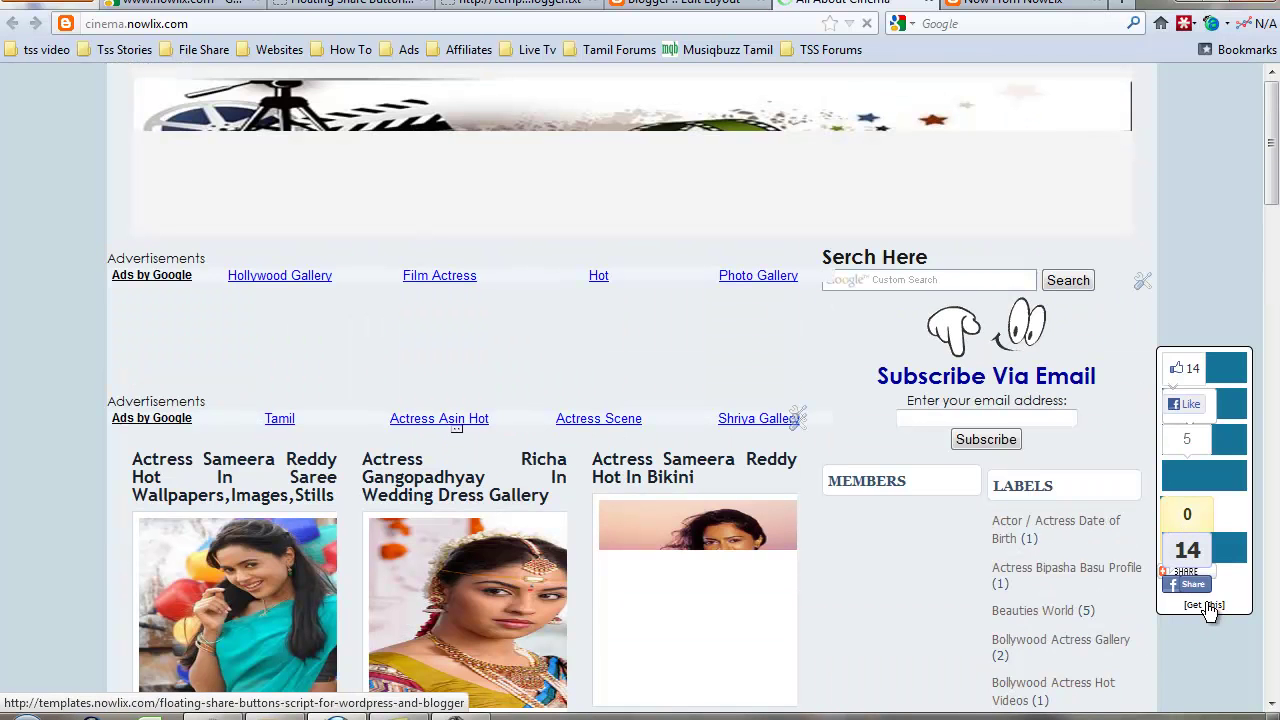
pyautogui.scroll(-3, 1195, 607)
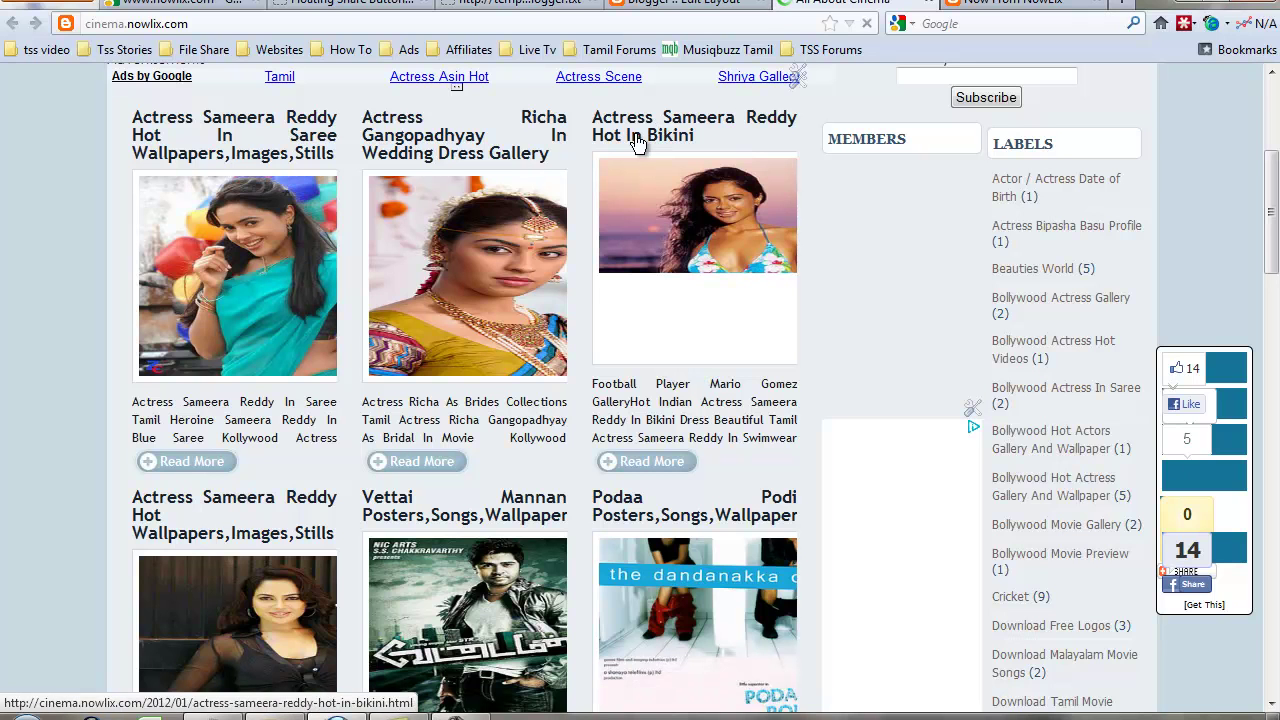
pyautogui.click(636, 143)
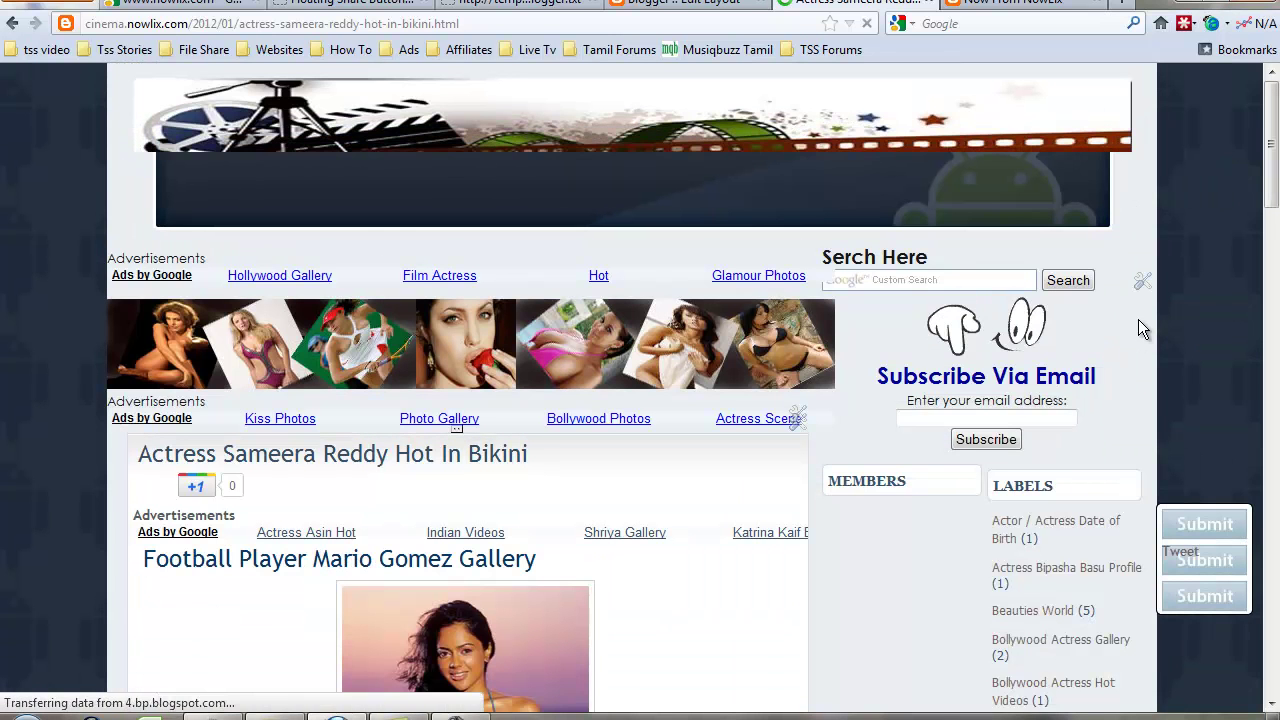
pyautogui.scroll(-3, 1176, 346)
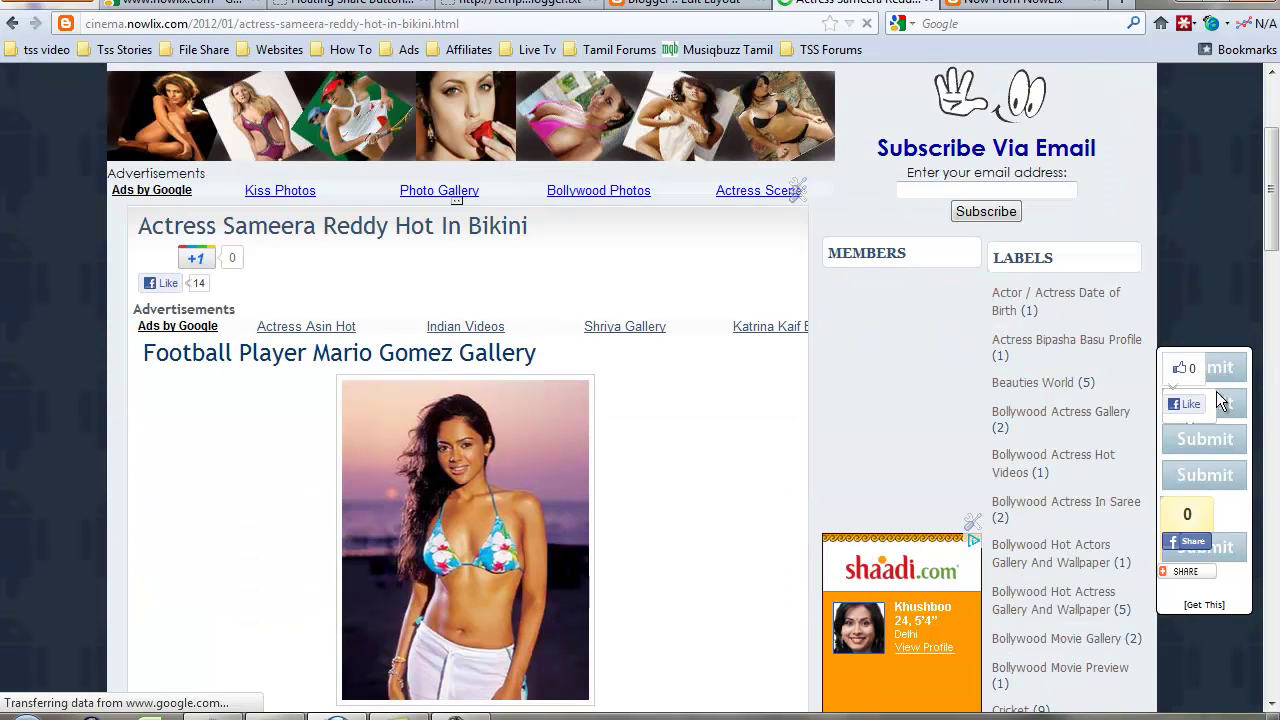
pyautogui.scroll(-5, 1216, 453)
pyautogui.scroll(5, 1216, 453)
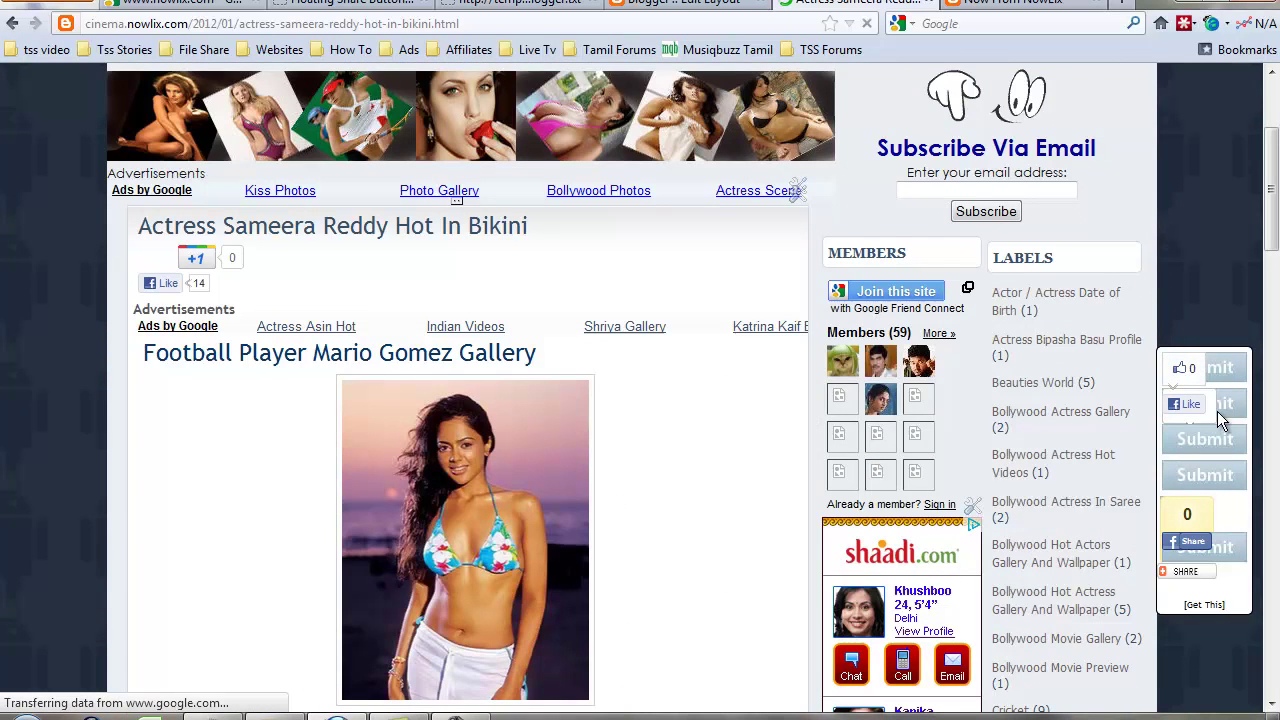
pyautogui.scroll(-5, 1218, 385)
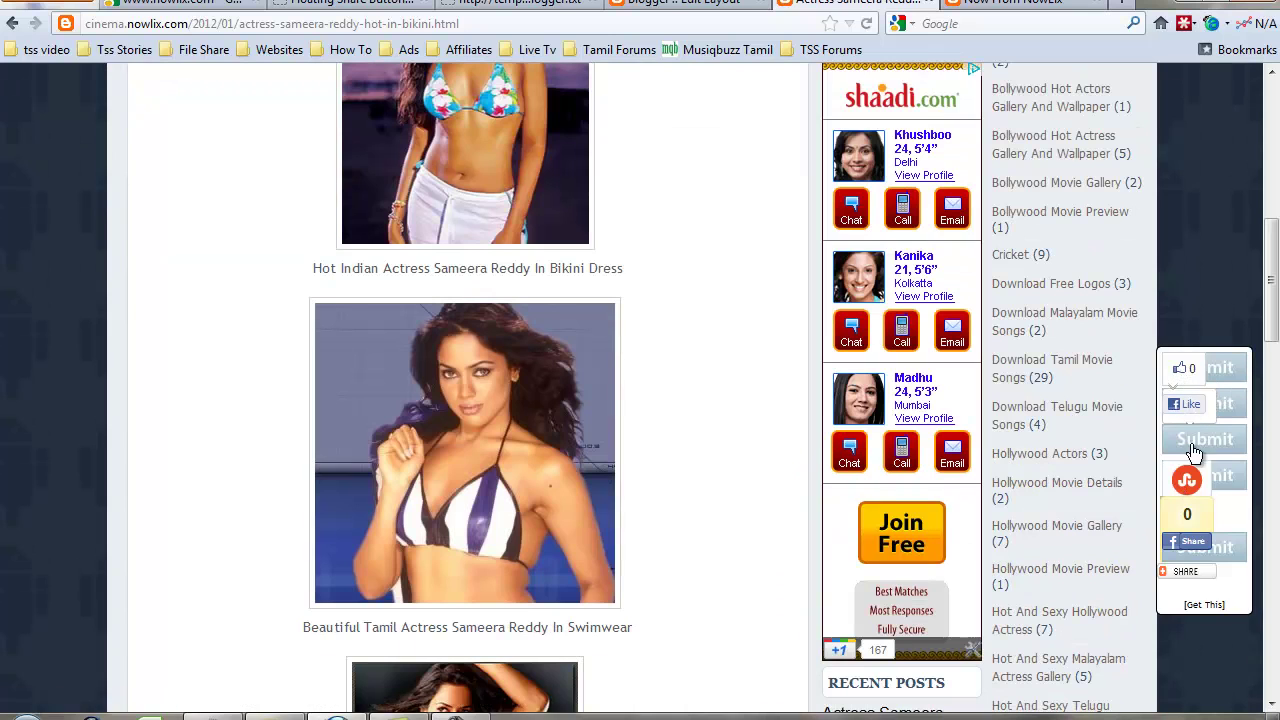
pyautogui.scroll(-12, 840, 355)
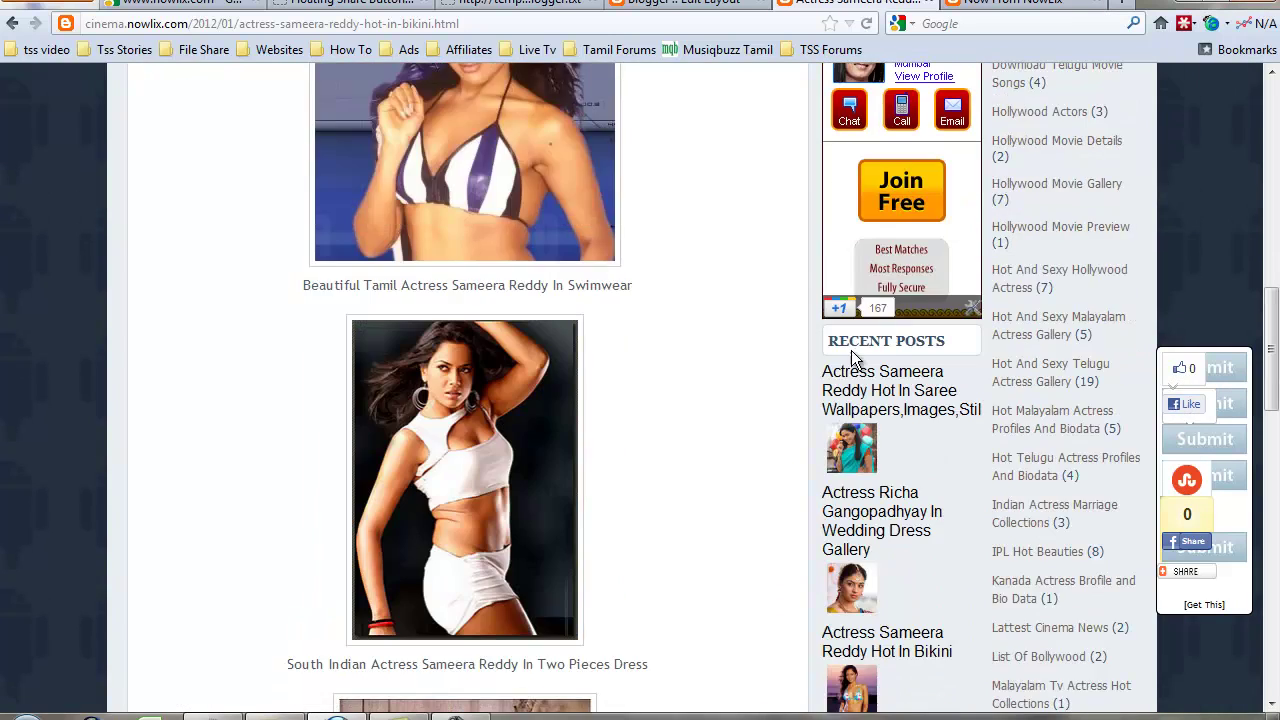
# Open the Telugu movie actress gallery post, dismiss the Bookmark & Share popup, and examine the share bar down to the comments
pyautogui.scroll(-5, 833, 365)
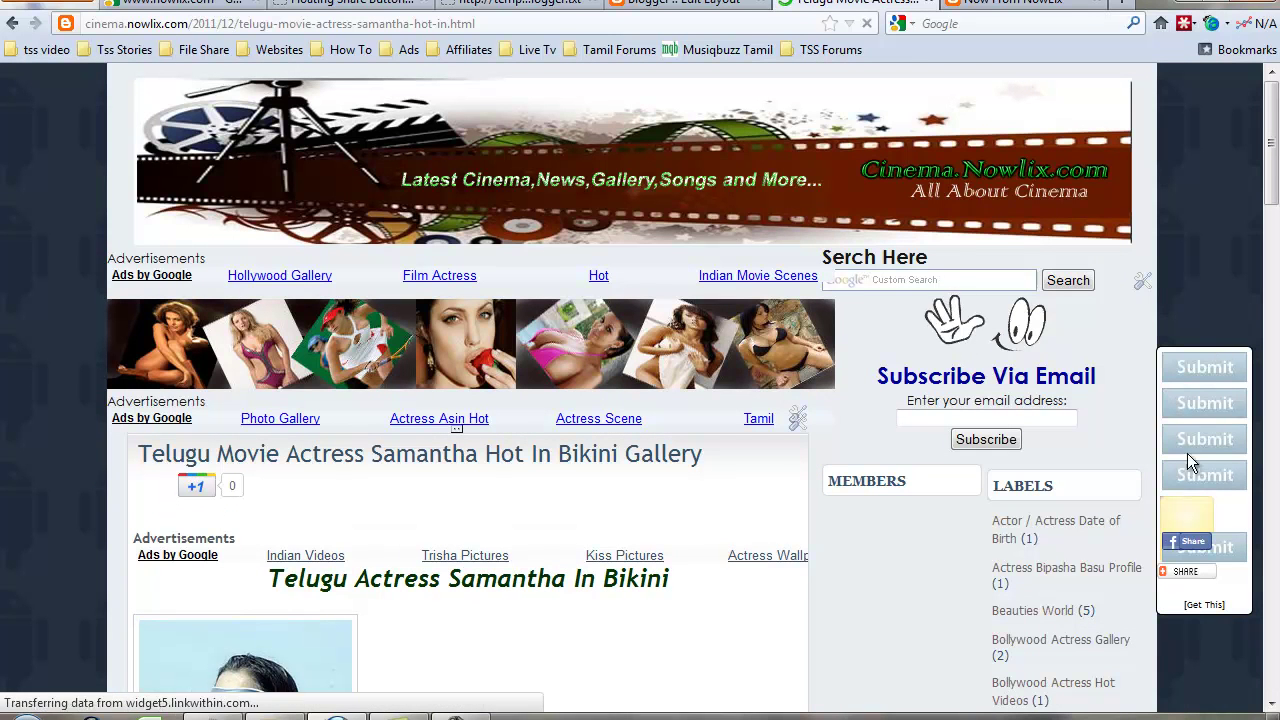
pyautogui.moveTo(1200, 533)
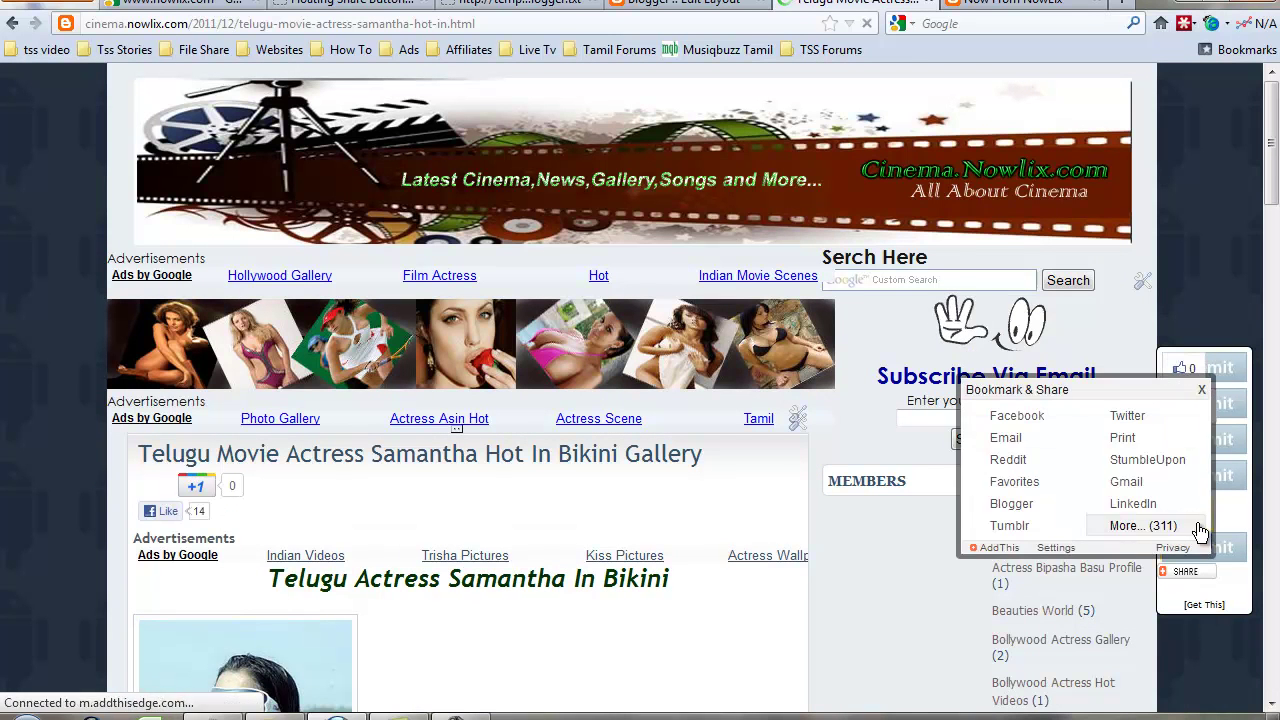
pyautogui.click(1201, 389)
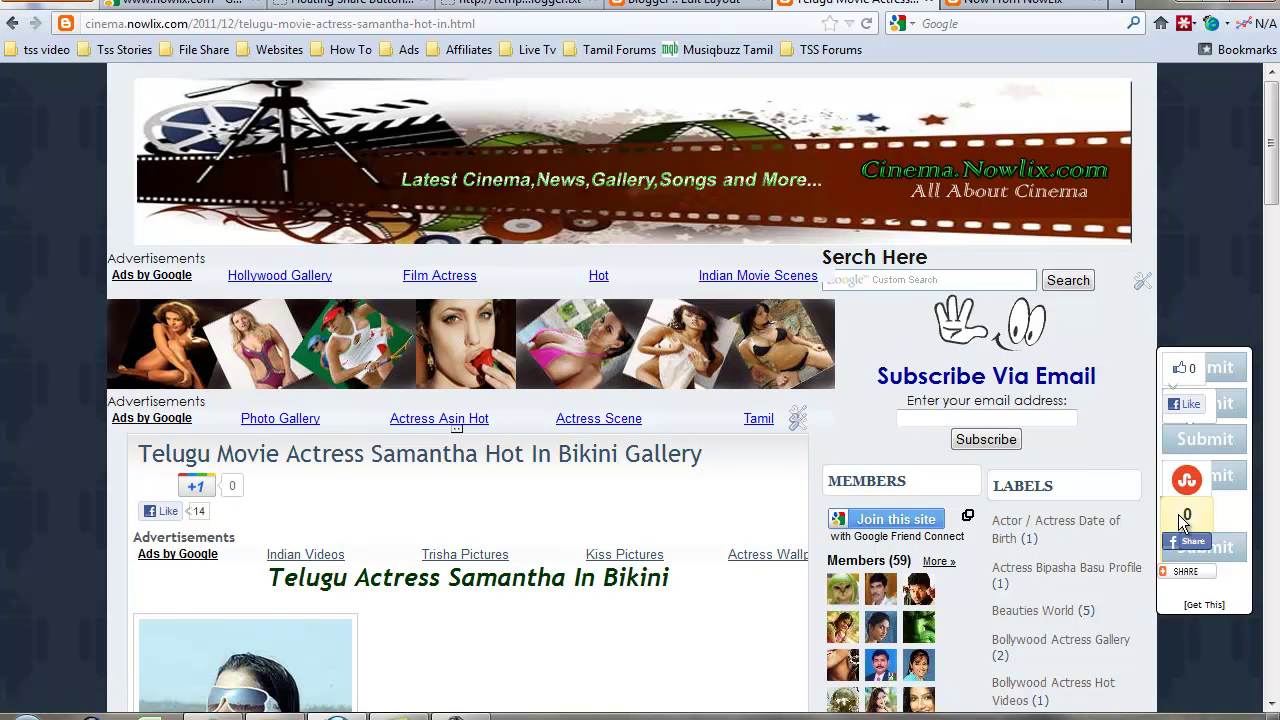
pyautogui.scroll(-5, 898, 500)
pyautogui.scroll(5, 1150, 450)
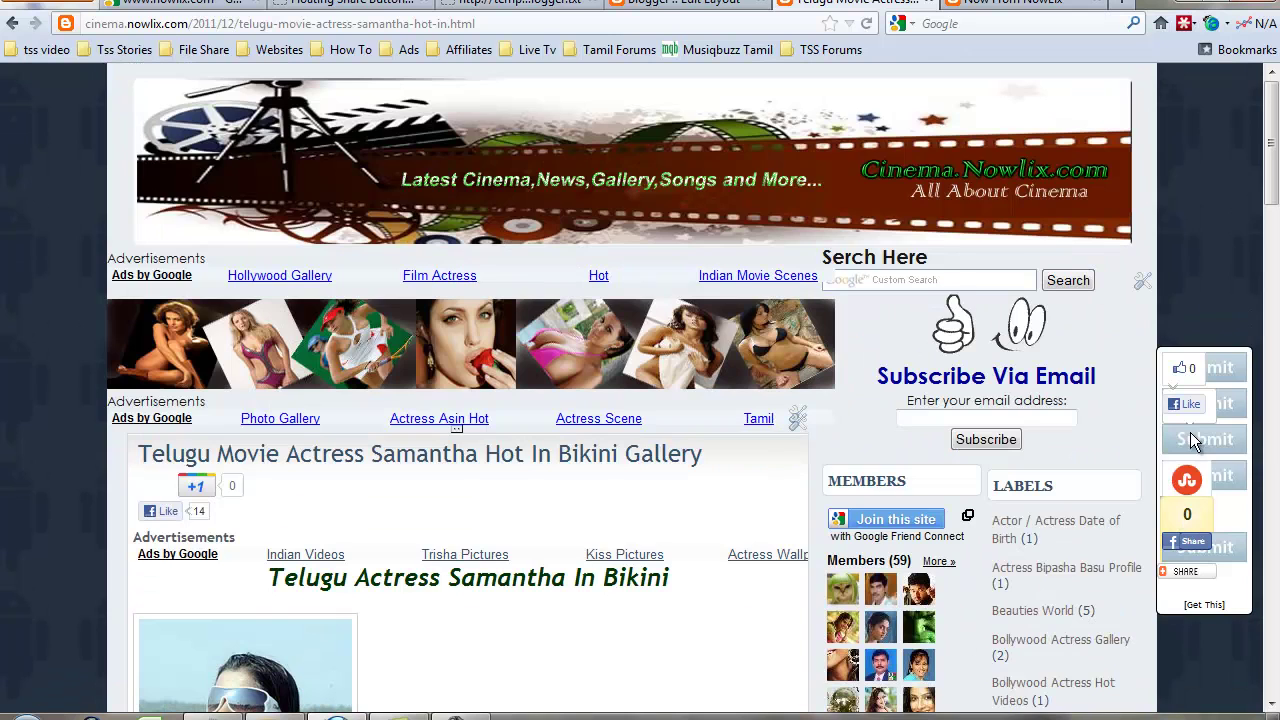
pyautogui.scroll(-5, 706, 477)
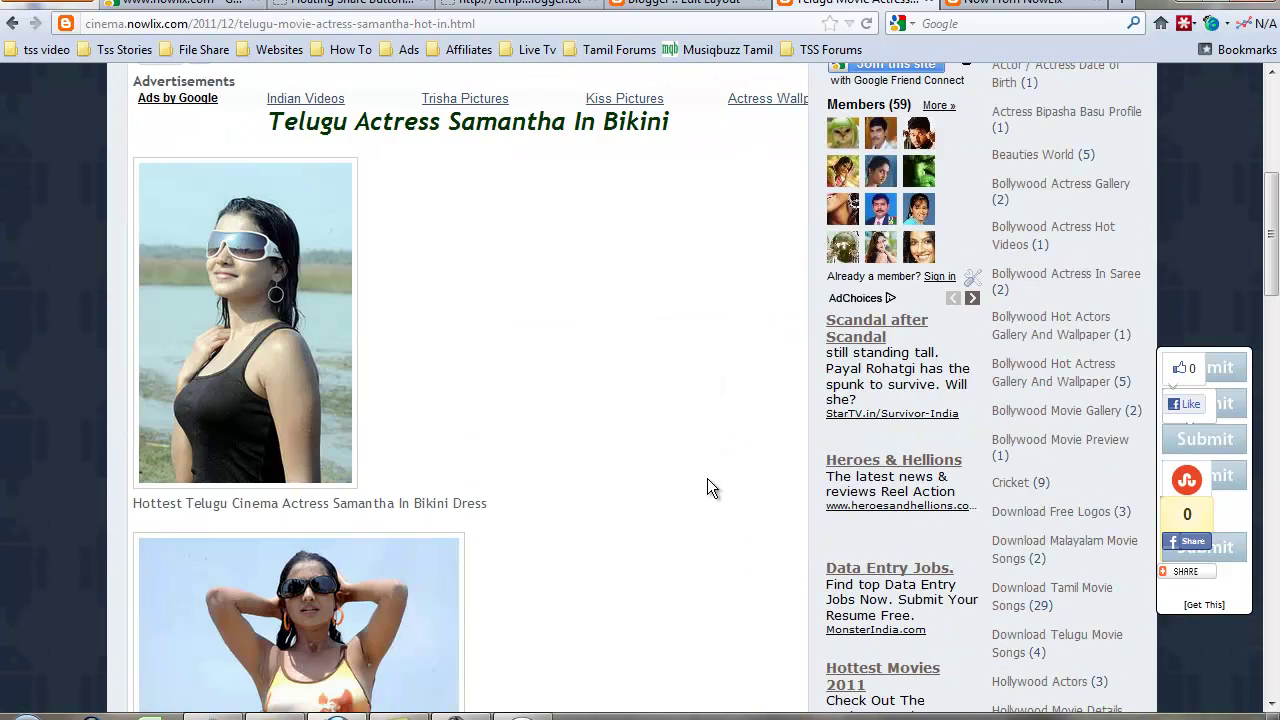
pyautogui.scroll(-15, 707, 478)
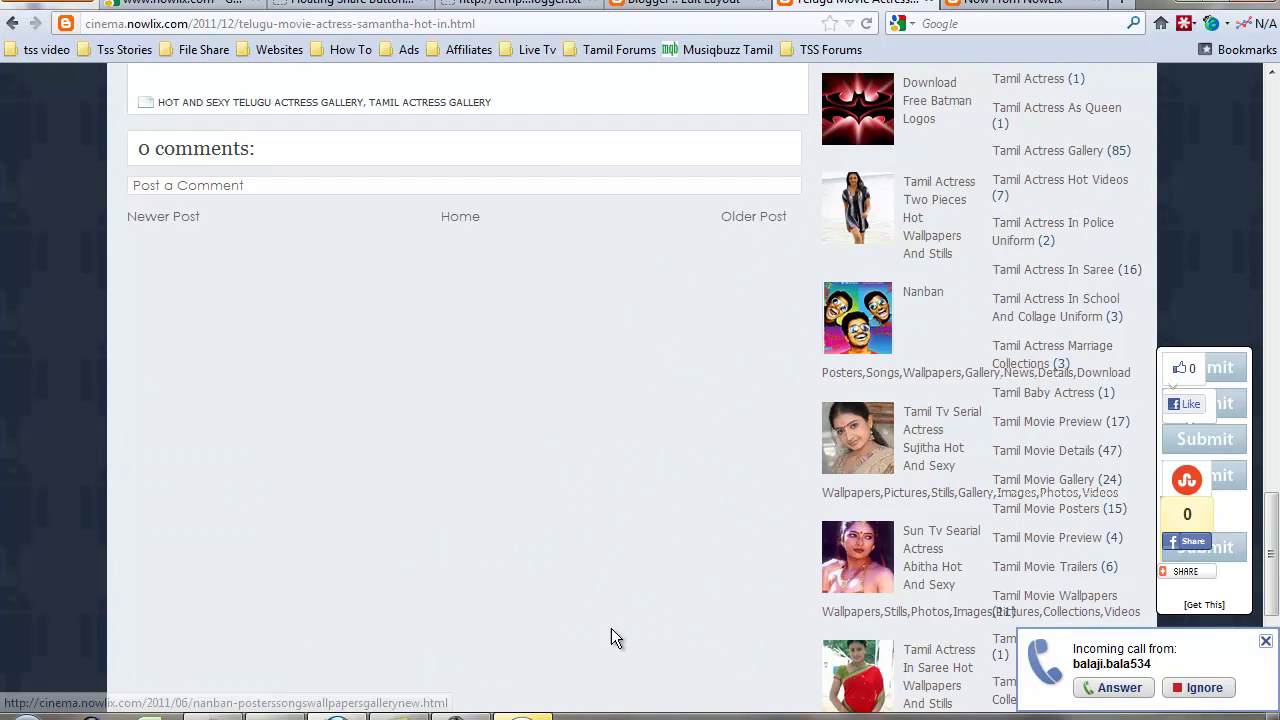
# Ignore the incoming chat call and send the caller the message "wait"
pyautogui.click(1198, 688)
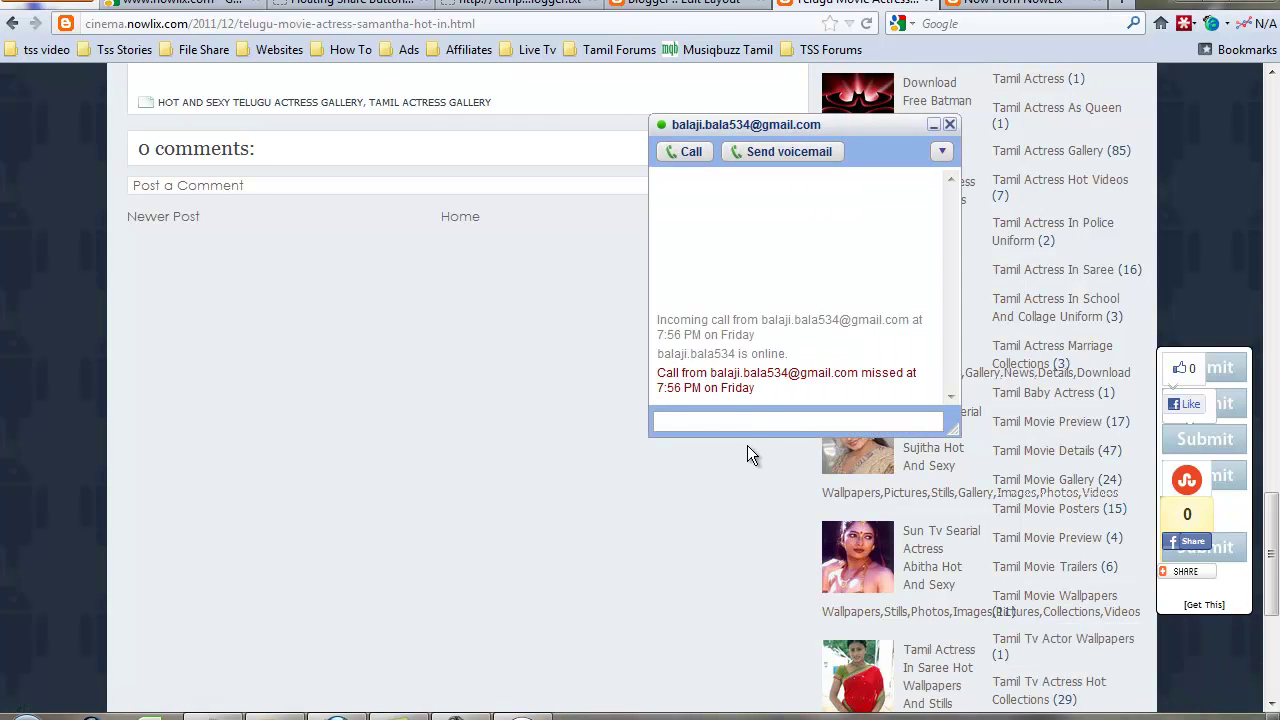
pyautogui.write('wait')
pyautogui.press('Return')
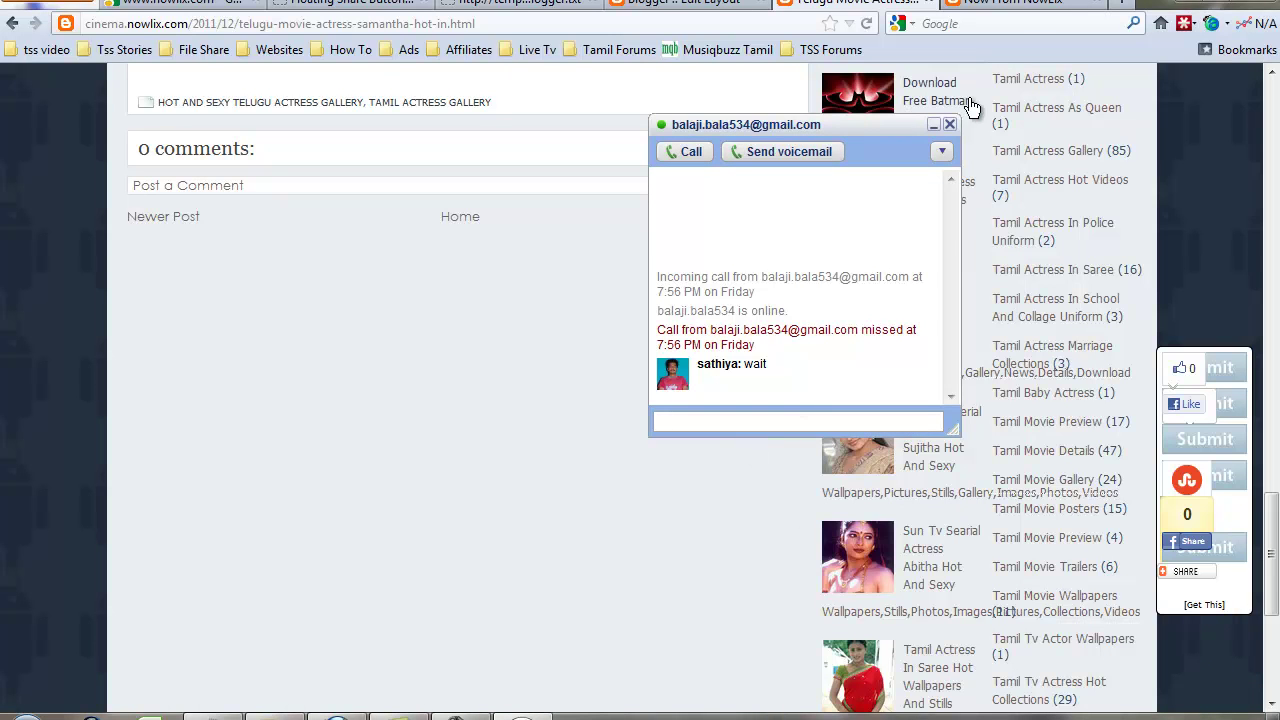
# Close the chat window, the Telugu movie actress post, the Now From Nowlix page and the Blogger layout page
pyautogui.click(949, 124)
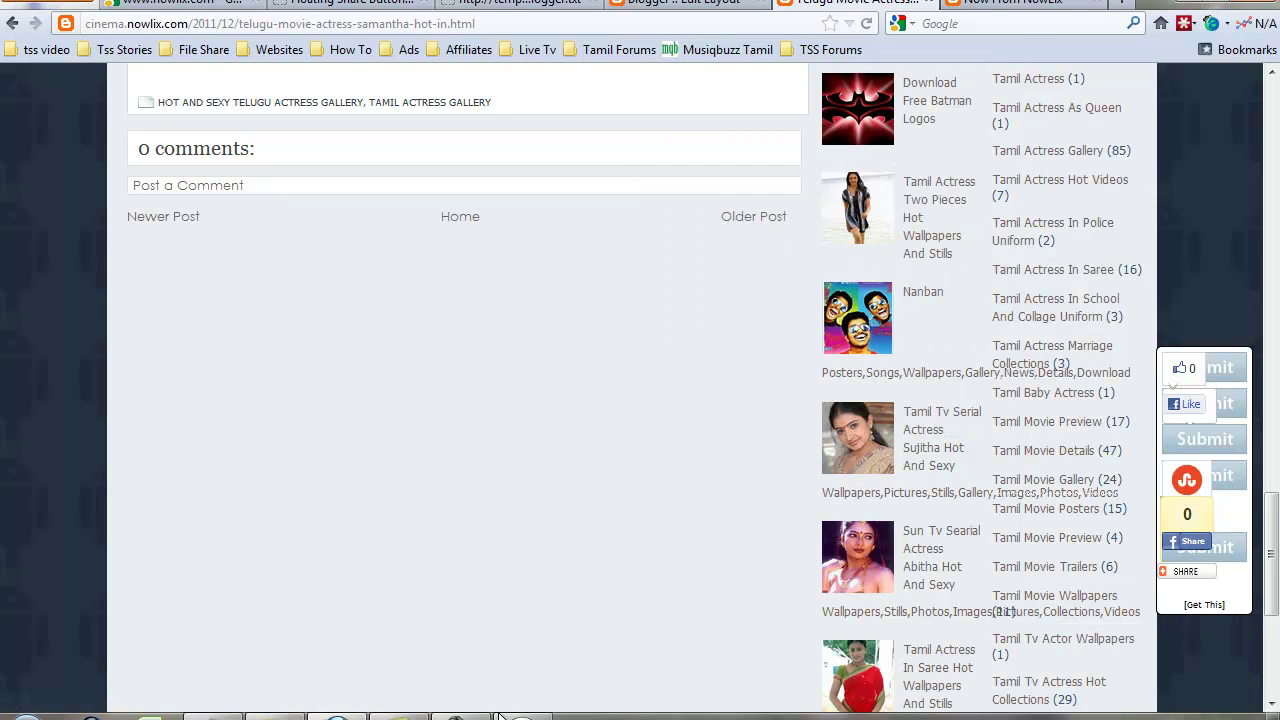
pyautogui.click(460, 714)
pyautogui.click(460, 714)
pyautogui.click(926, 3)
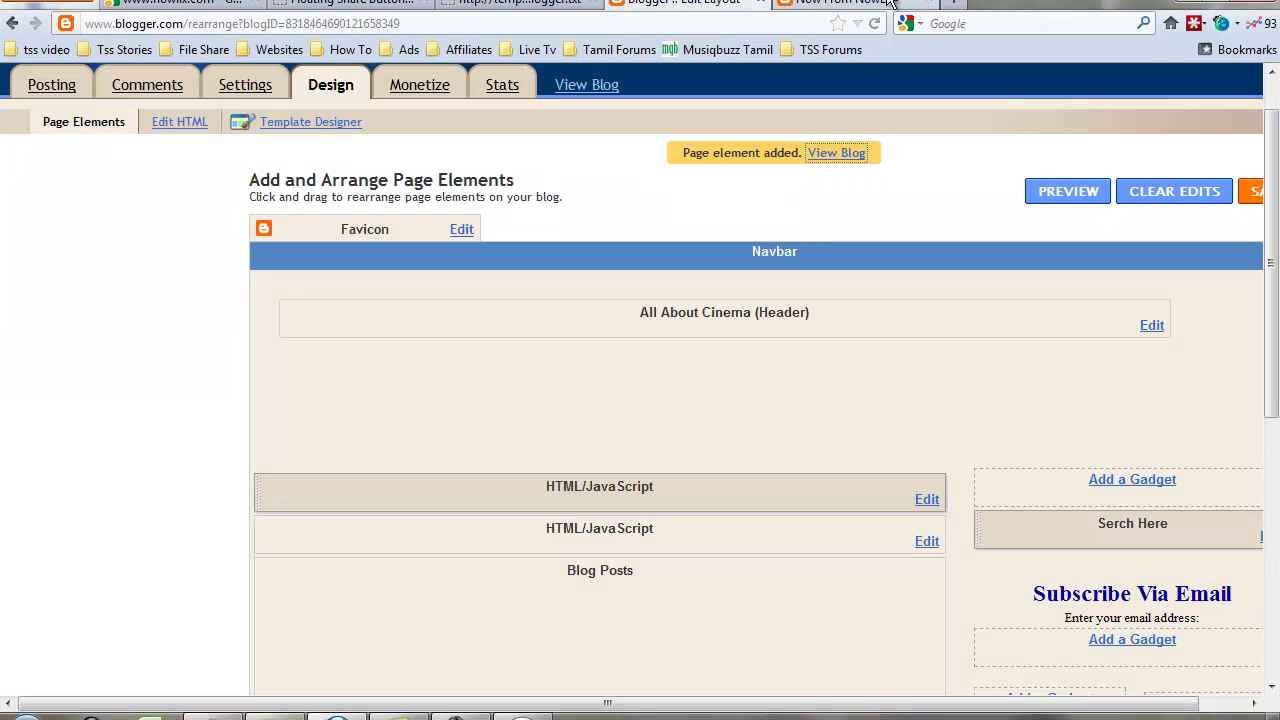
pyautogui.click(890, 3)
pyautogui.click(925, 3)
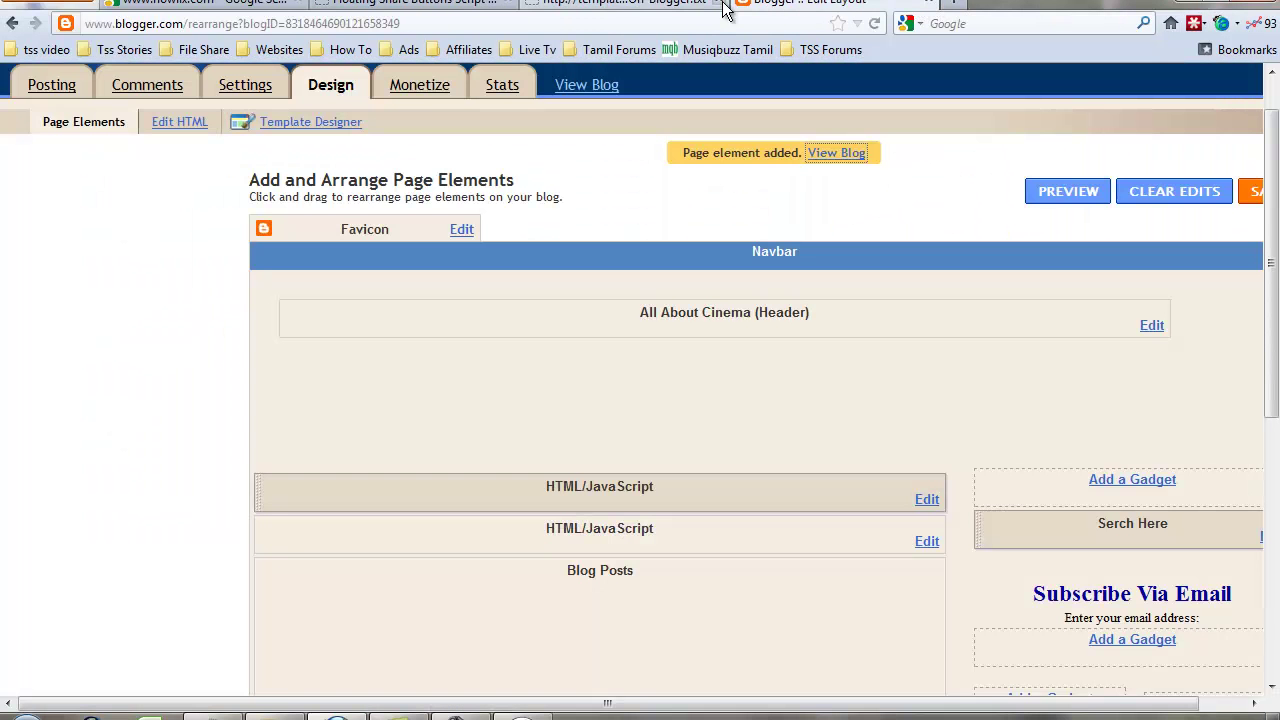
pyautogui.click(928, 5)
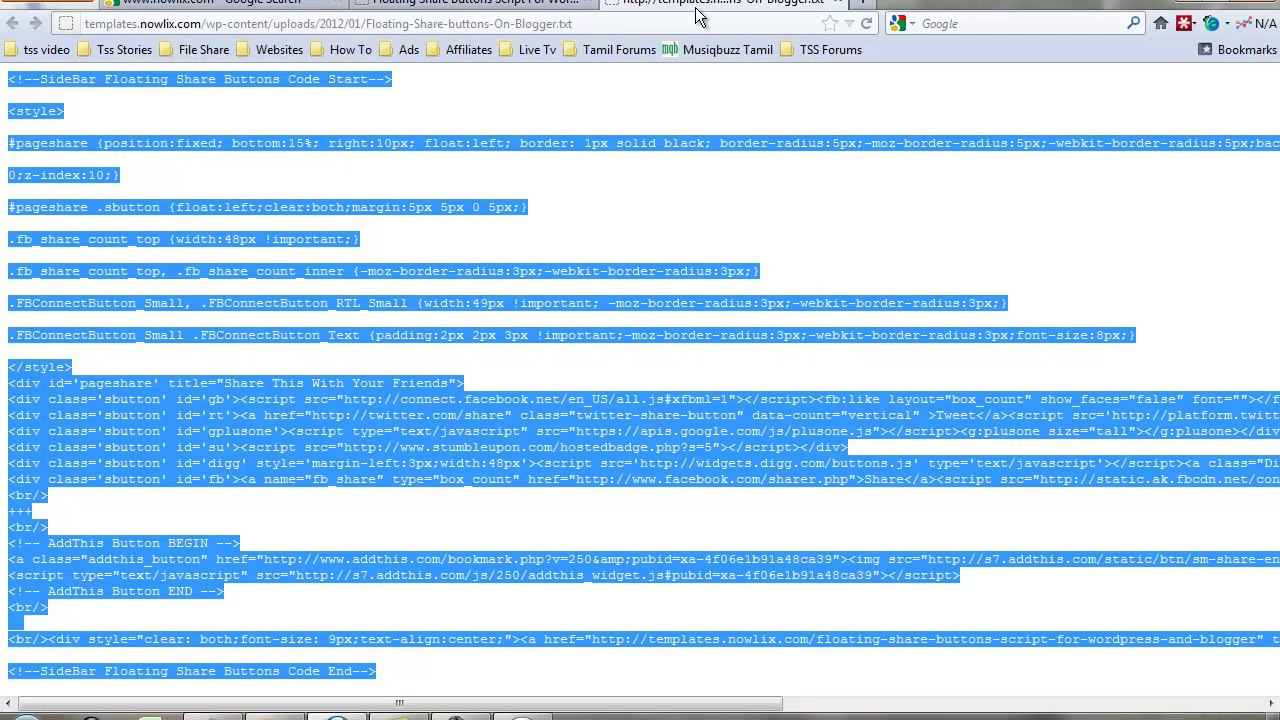
# Open usahealth.nowlix.com in a new browser tab
pyautogui.click(866, 4)
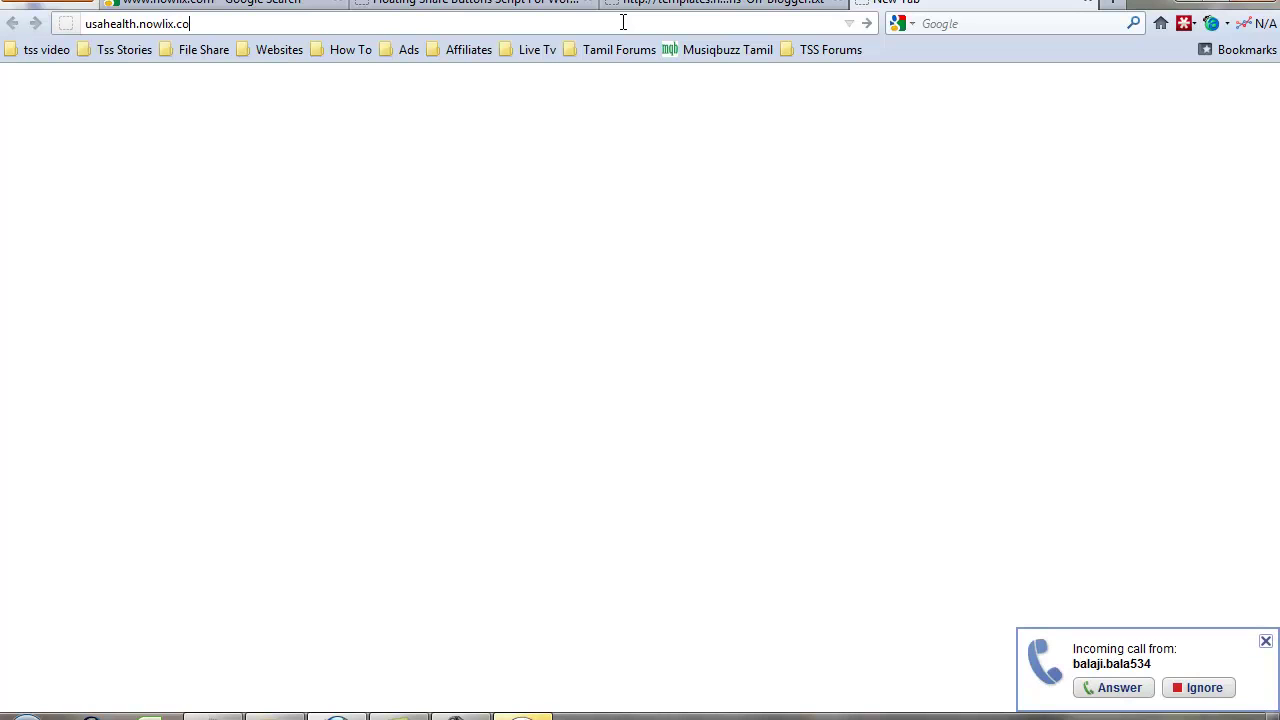
pyautogui.write('m')
pyautogui.press('Return')
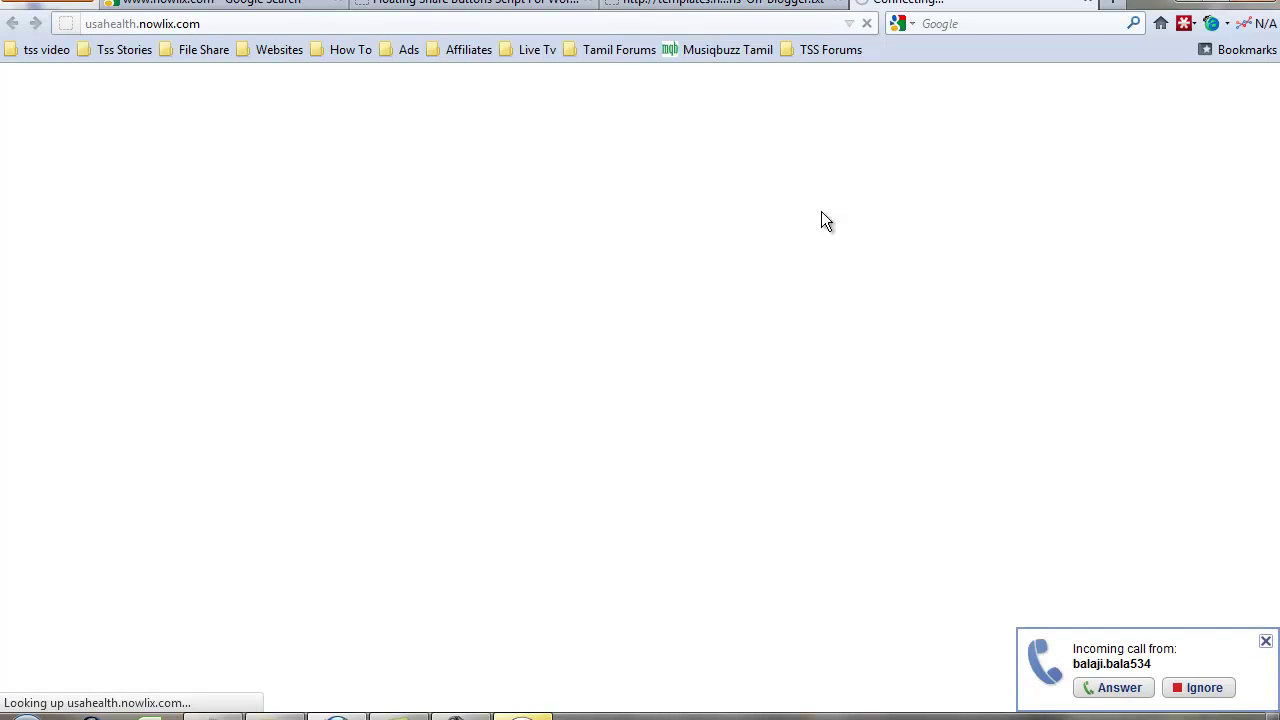
# Ignore the incoming chat call and send the caller repeated "wait" messages
pyautogui.click(1204, 688)
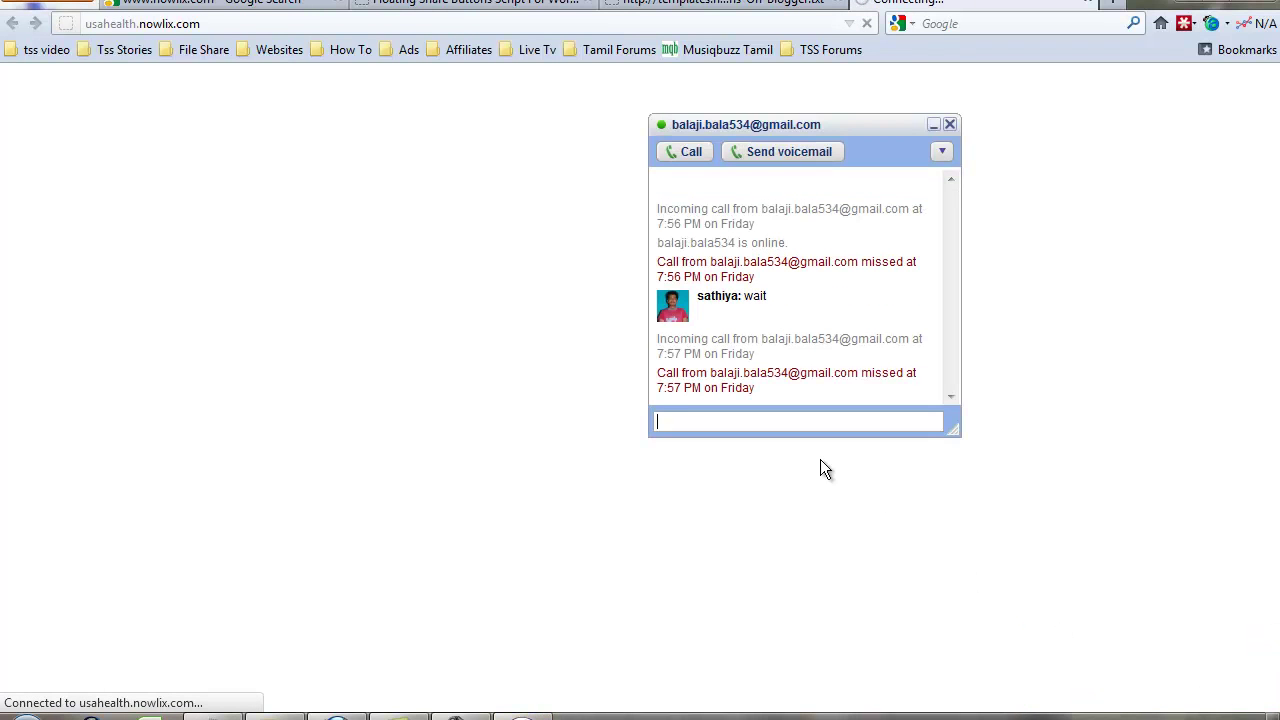
pyautogui.write('wait')
pyautogui.press('Return')
pyautogui.write('wait')
pyautogui.press('Return')
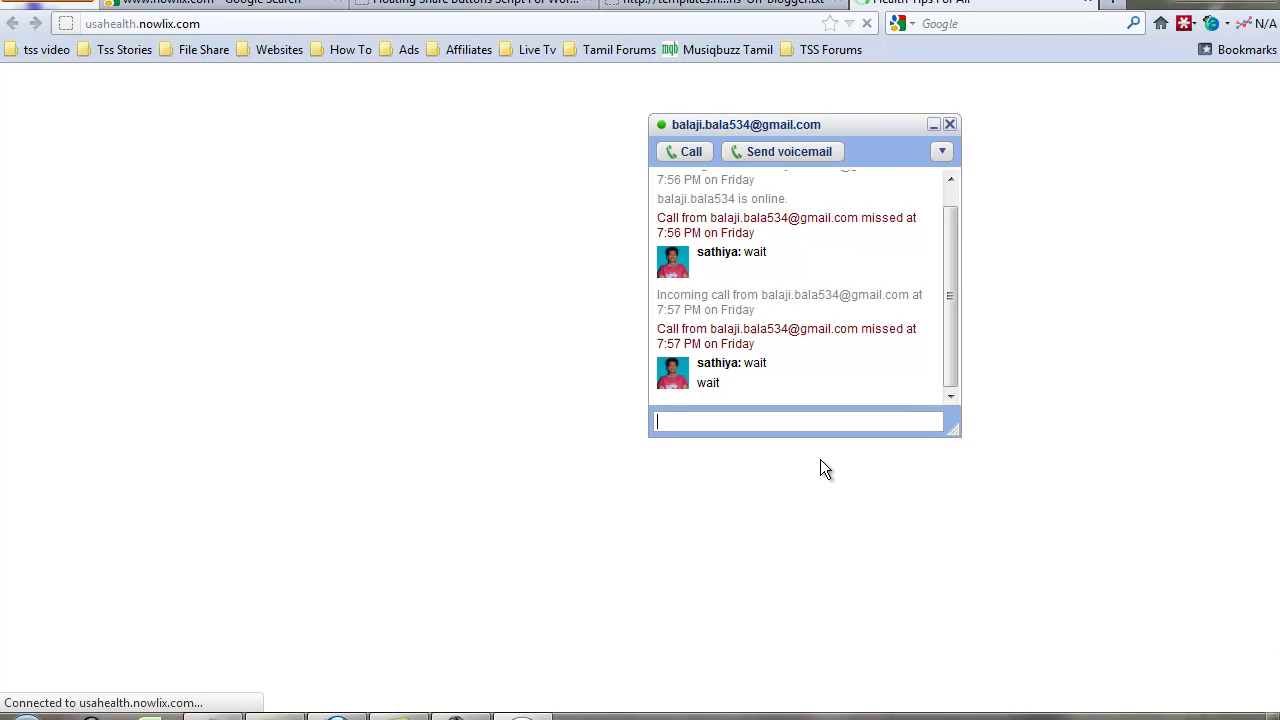
pyautogui.write('waut')
pyautogui.press('Return')
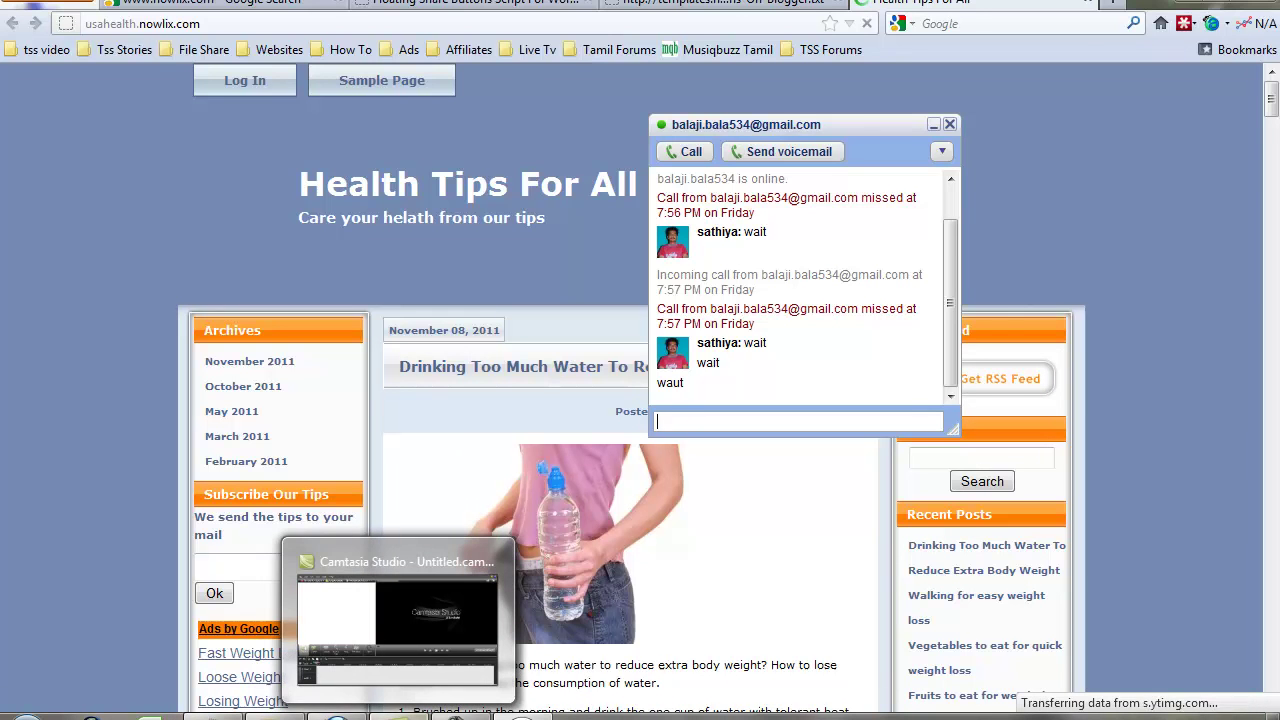
pyautogui.moveTo(476, 716)
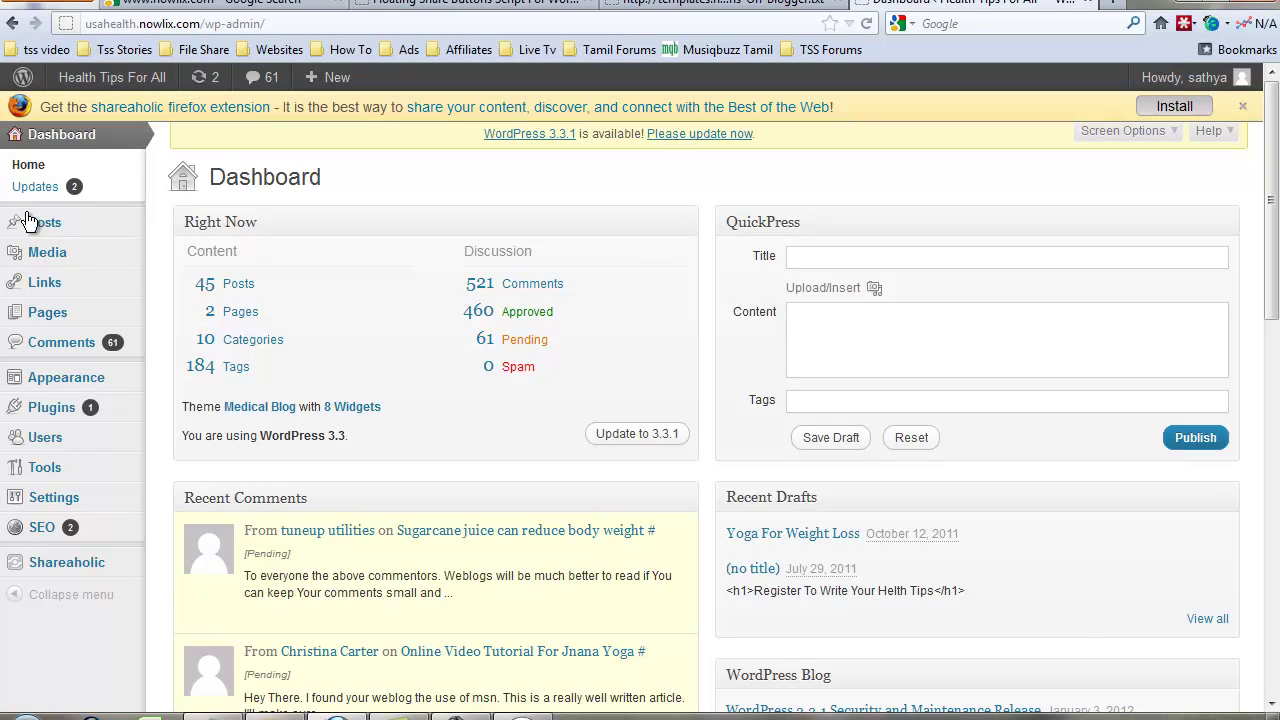
# Open the Widgets management page under Appearance in the WordPress dashboard of Health Tips For All
pyautogui.moveTo(59, 237)
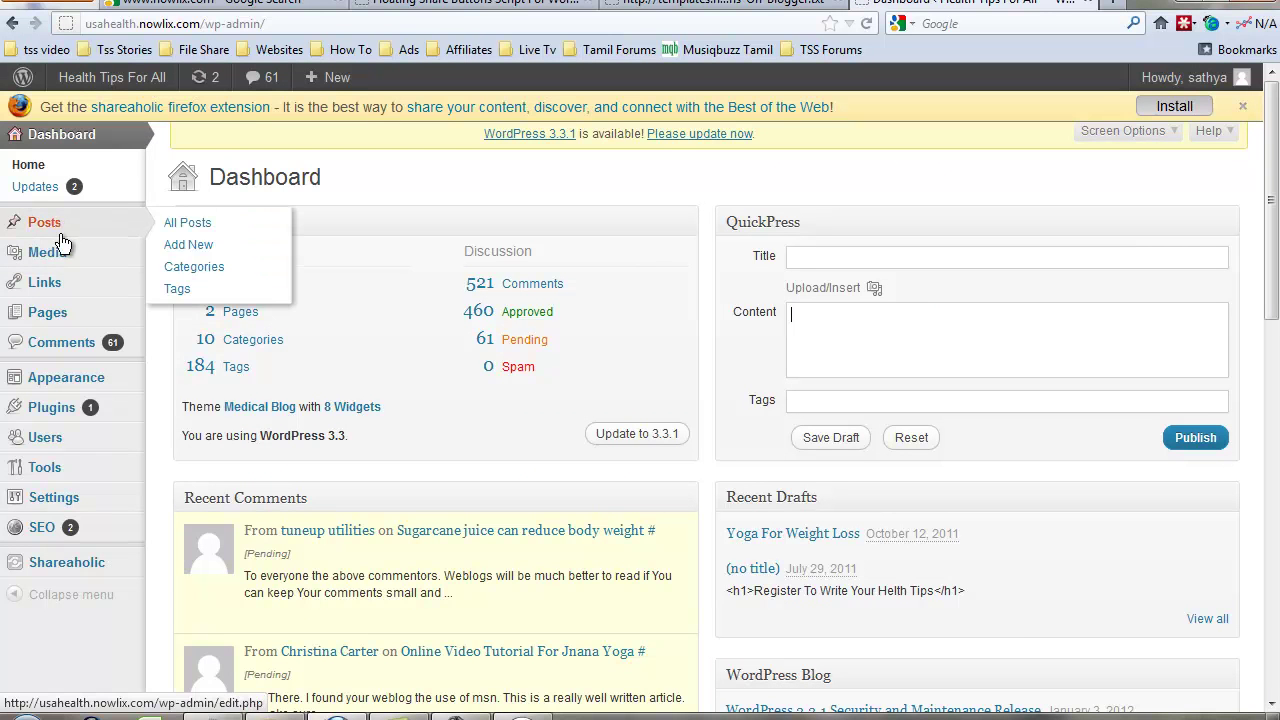
pyautogui.click(80, 385)
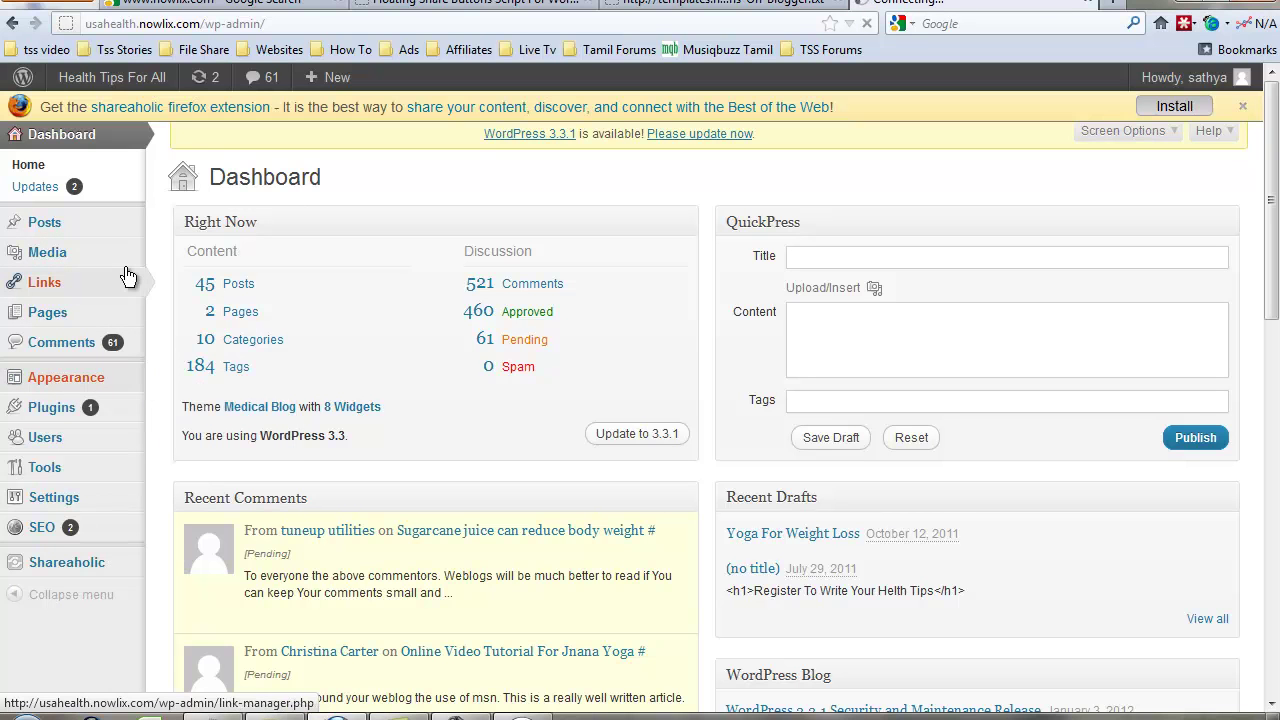
pyautogui.moveTo(128, 276)
pyautogui.moveTo(70, 82)
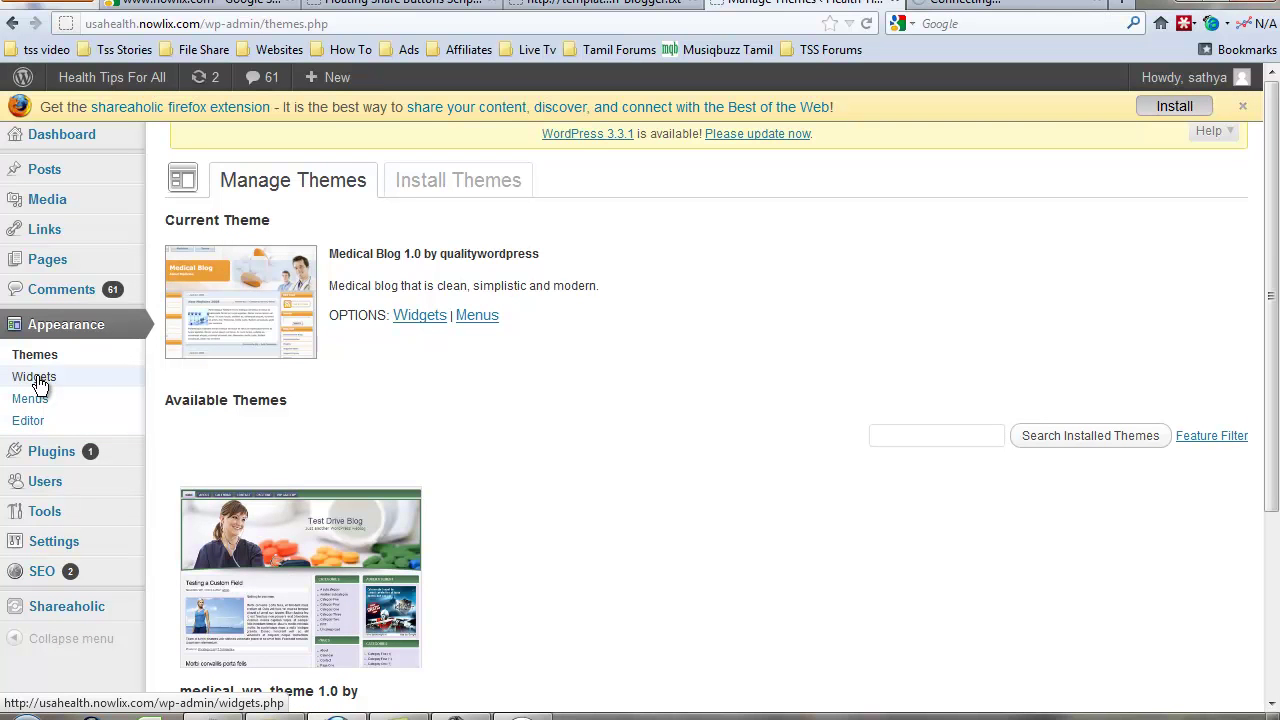
pyautogui.click(38, 385)
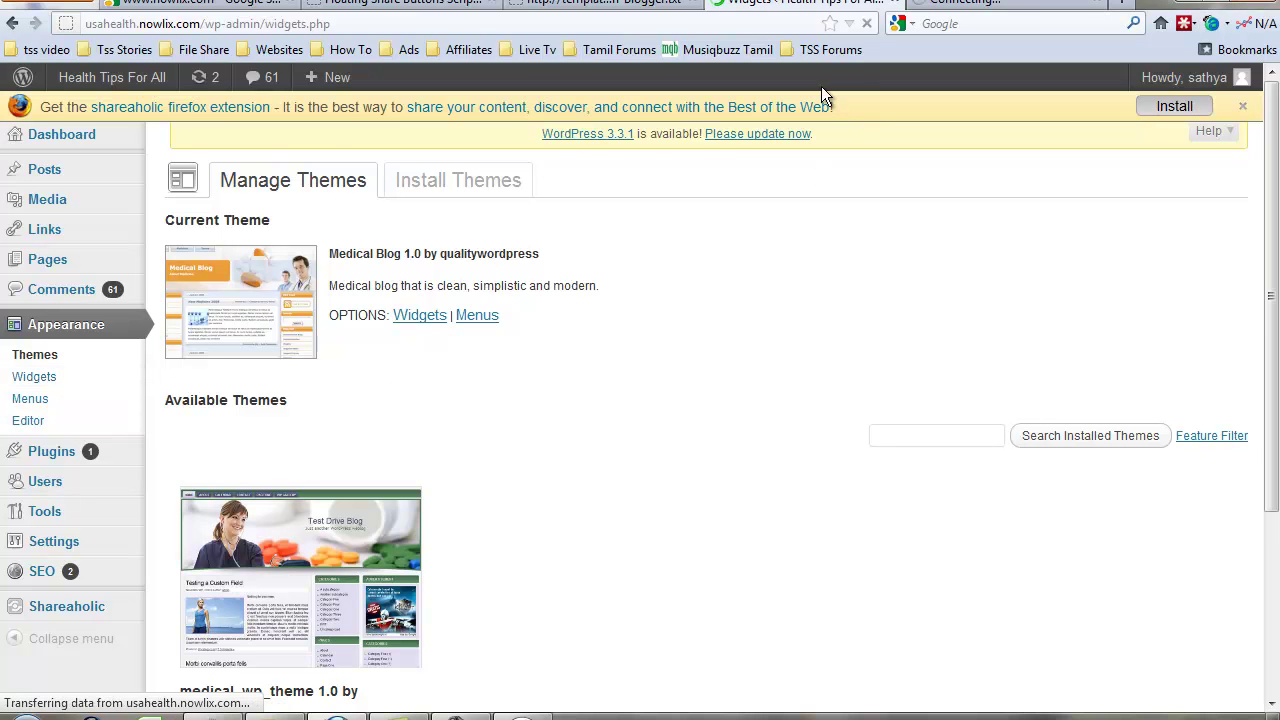
# Examine the share buttons below the posts on the live Health Tips For All blog and return to the widgets page
pyautogui.click(961, 10)
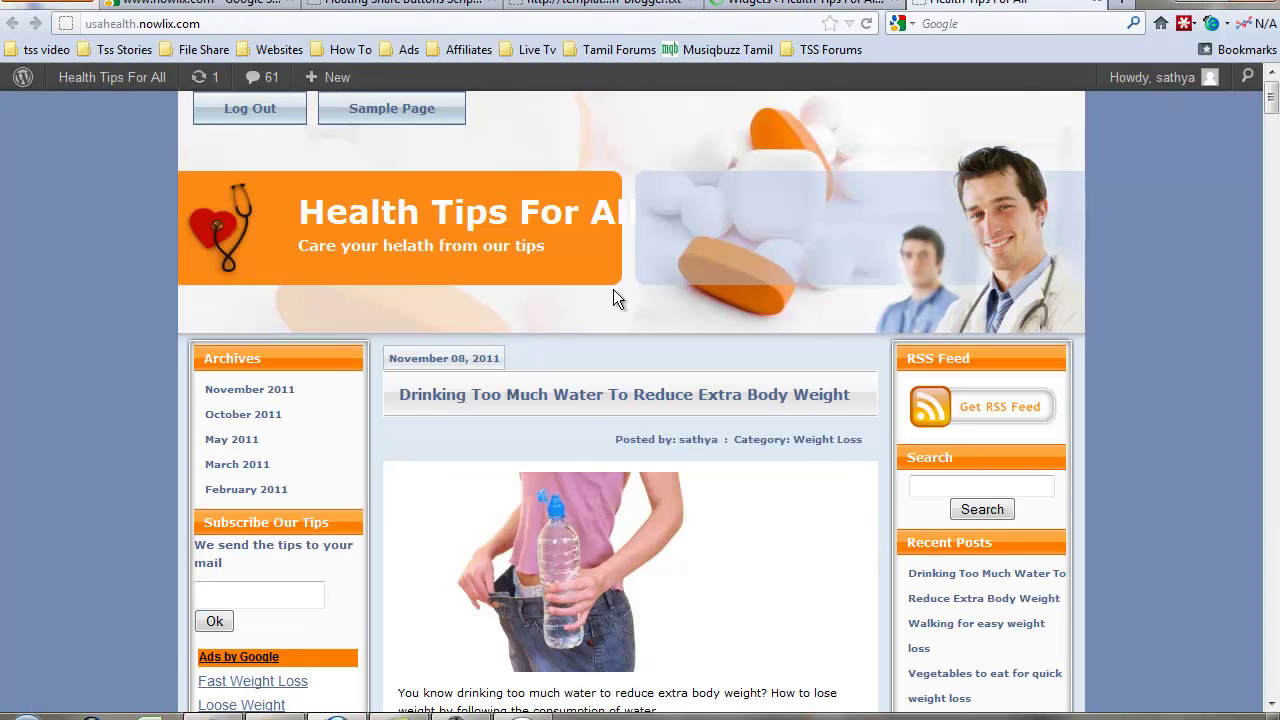
pyautogui.scroll(-12, 613, 289)
pyautogui.scroll(-5, 570, 440)
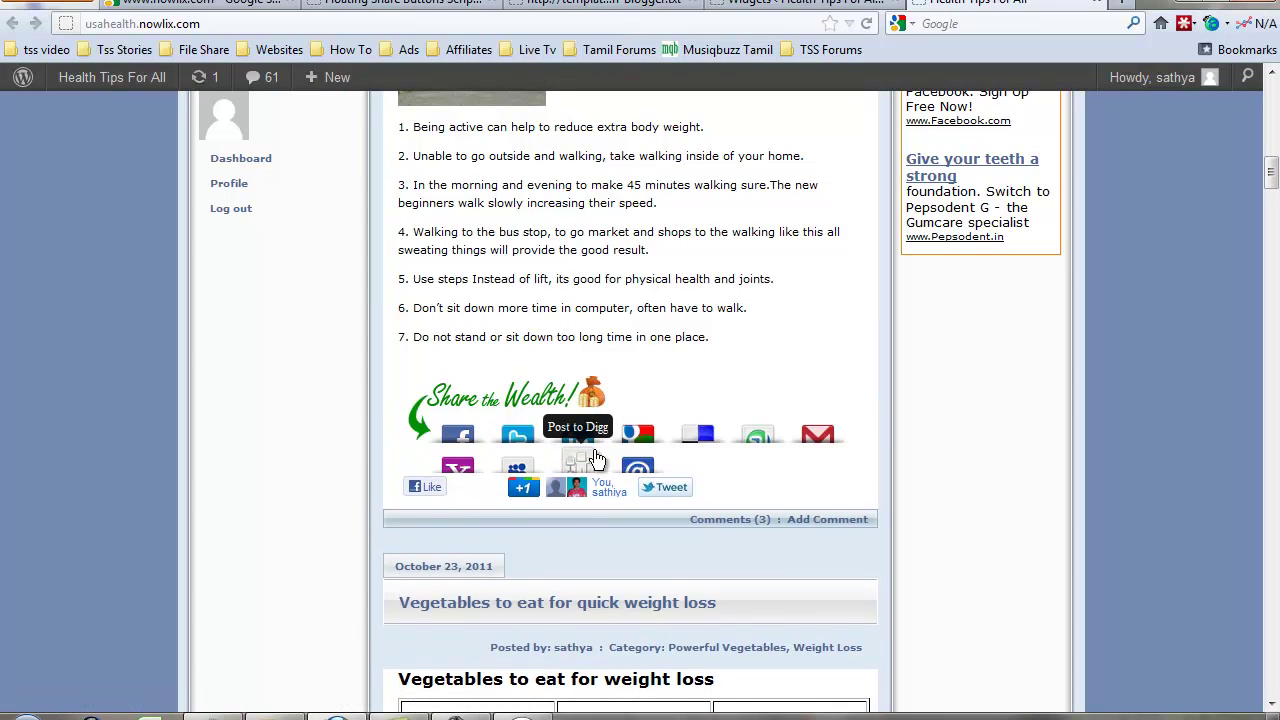
pyautogui.scroll(8, 749, 480)
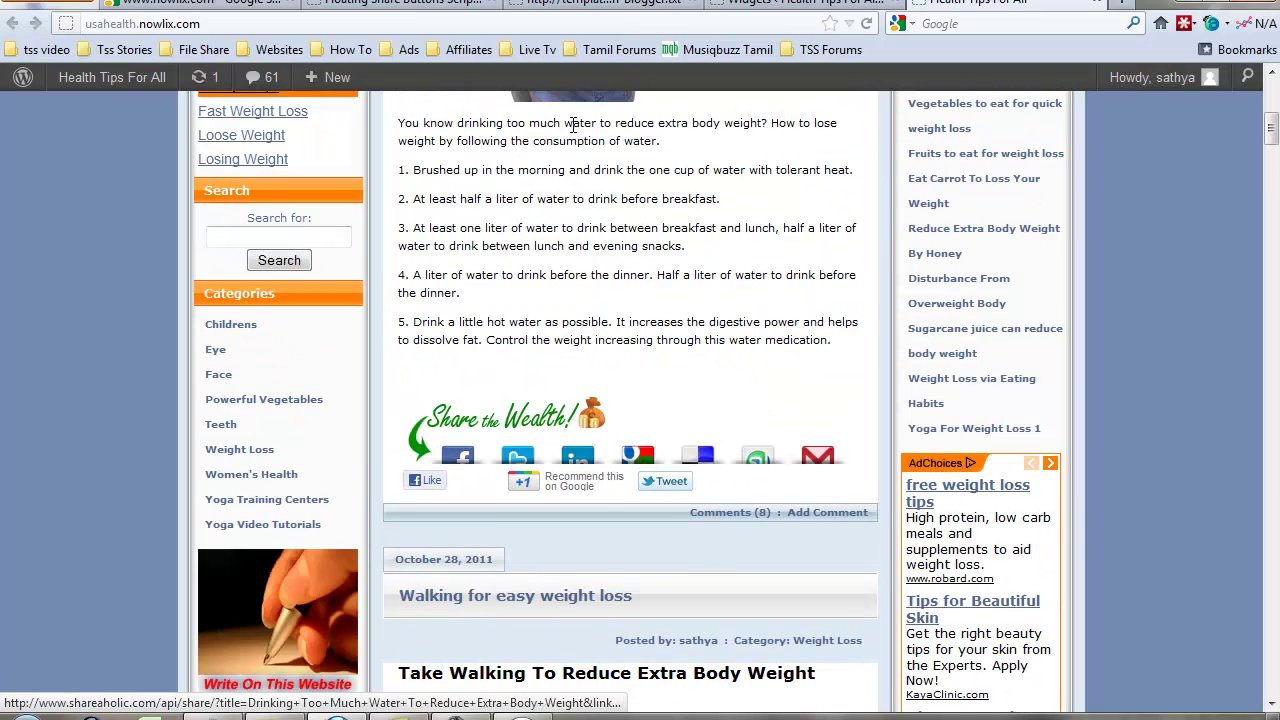
pyautogui.hotkey('ctrl', 'shift', 'Tab')
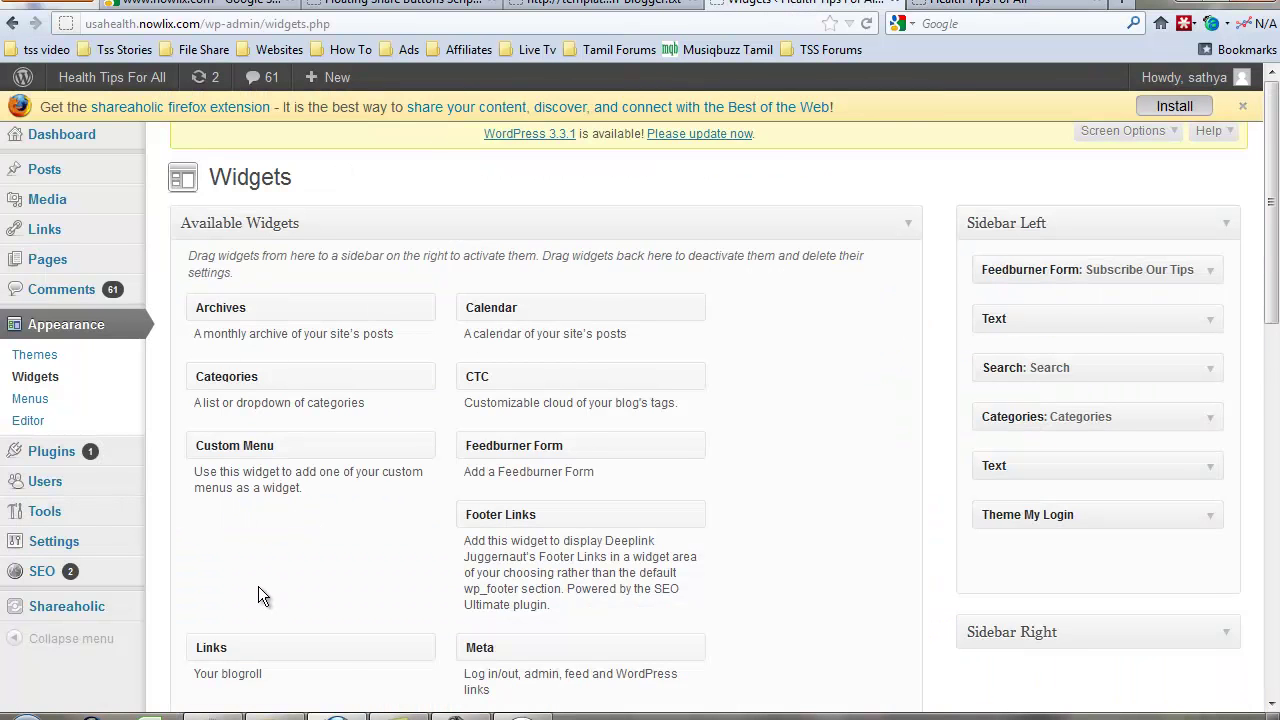
# Add a Text widget below Theme My Login in the Sidebar Left area
pyautogui.scroll(-4, 258, 596)
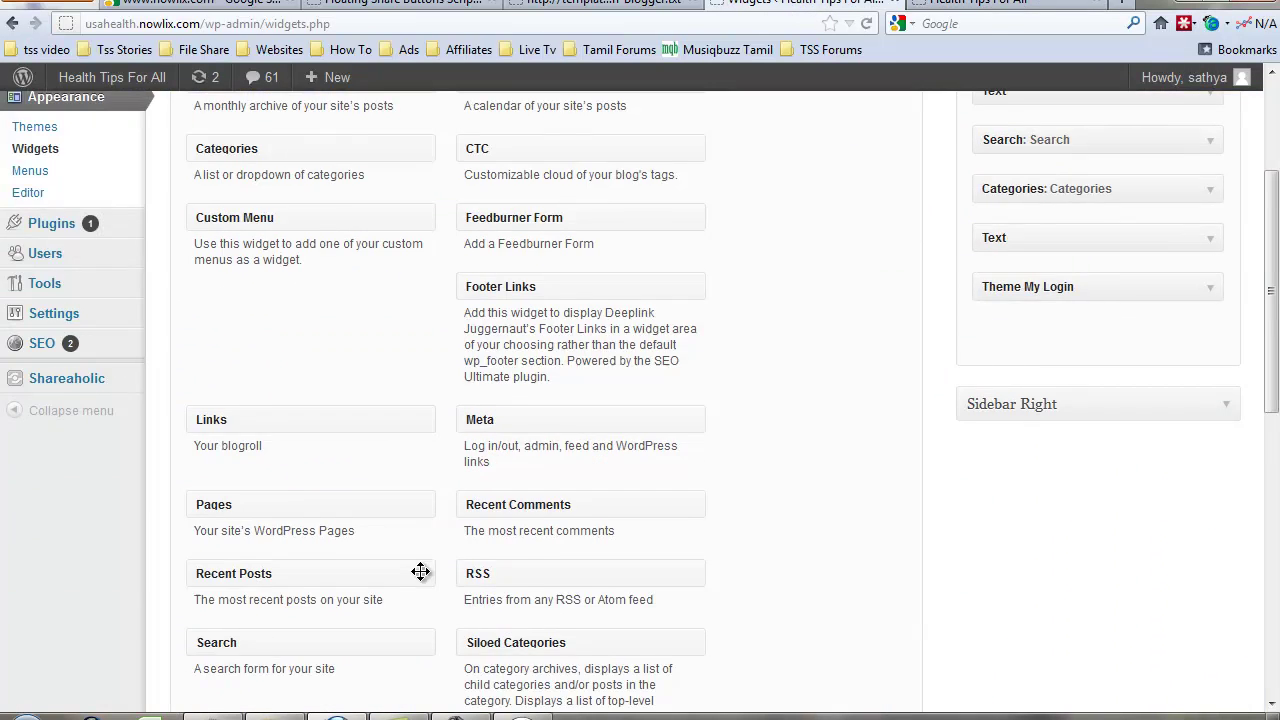
pyautogui.scroll(-2, 410, 580)
pyautogui.scroll(-4, 263, 628)
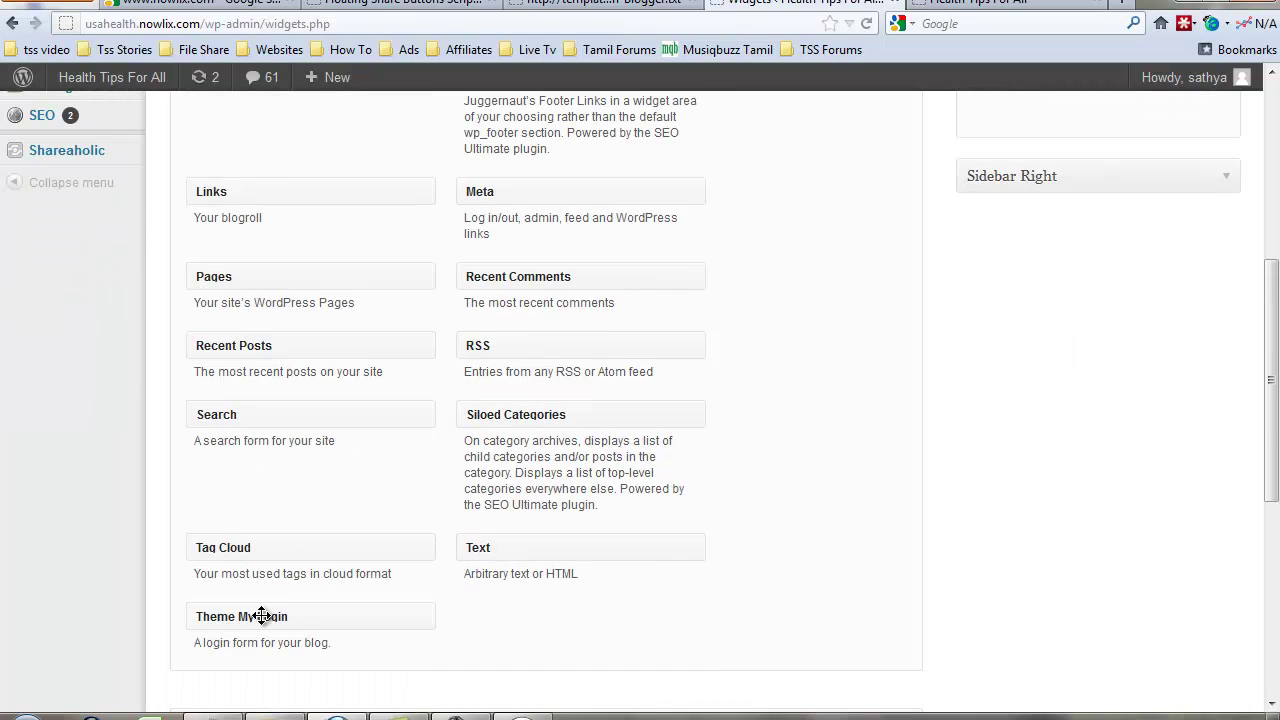
pyautogui.scroll(2, 252, 632)
pyautogui.moveTo(542, 546); pyautogui.dragTo(1044, 128)
pyautogui.scroll(4, 969, 207)
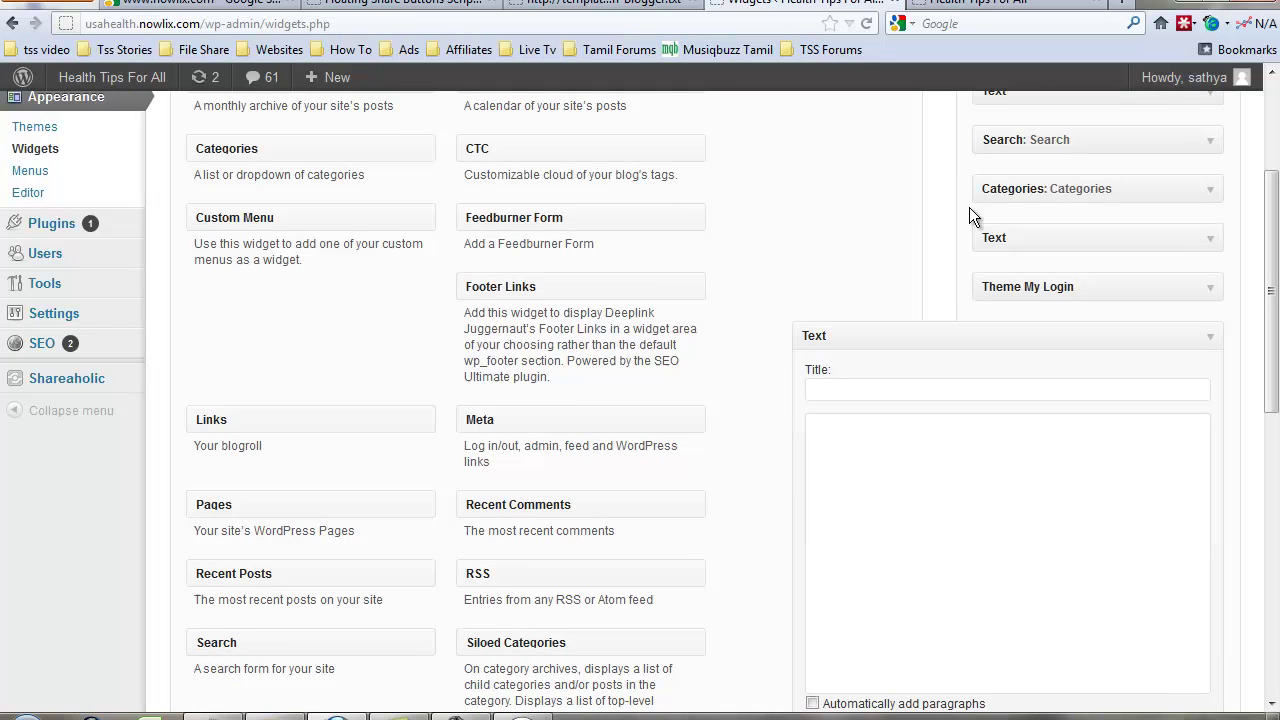
# Paste the copied floating share buttons code into the new untitled Text widget, save it and collapse the widget
pyautogui.click(913, 496)
pyautogui.scroll(-6, 850, 495)
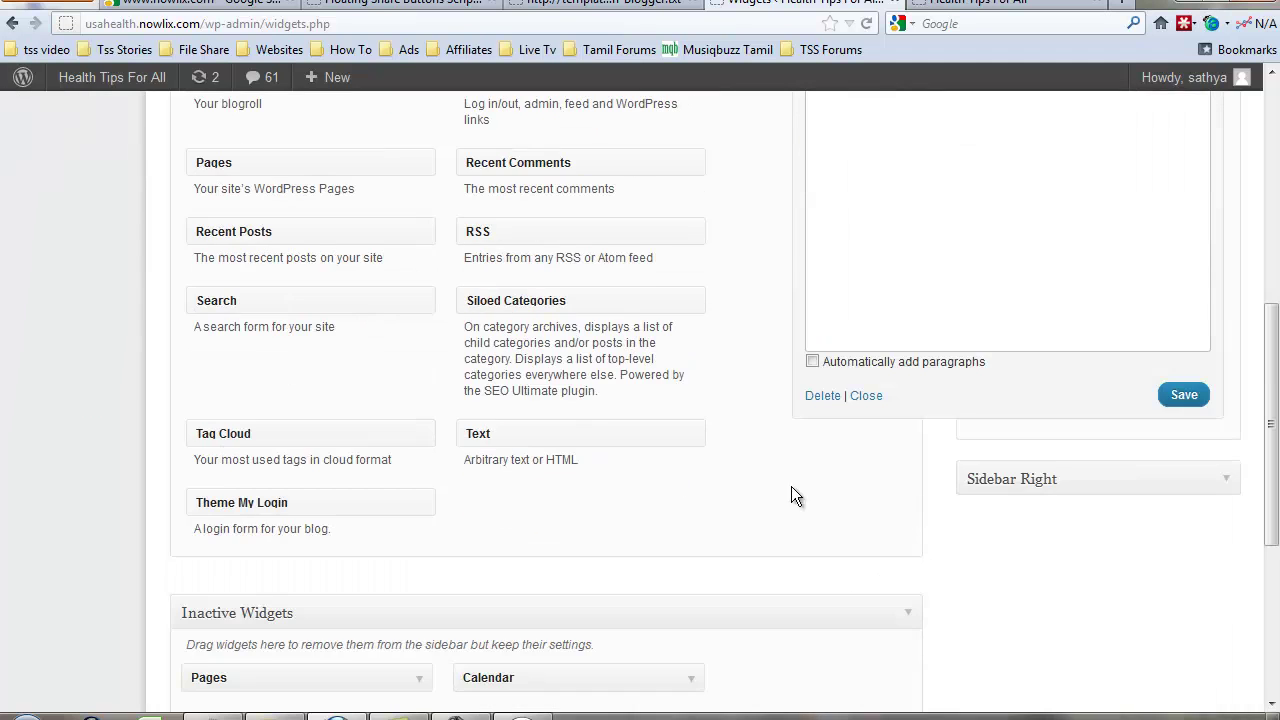
pyautogui.scroll(4, 540, 440)
pyautogui.scroll(-4, 565, 448)
pyautogui.scroll(4, 620, 456)
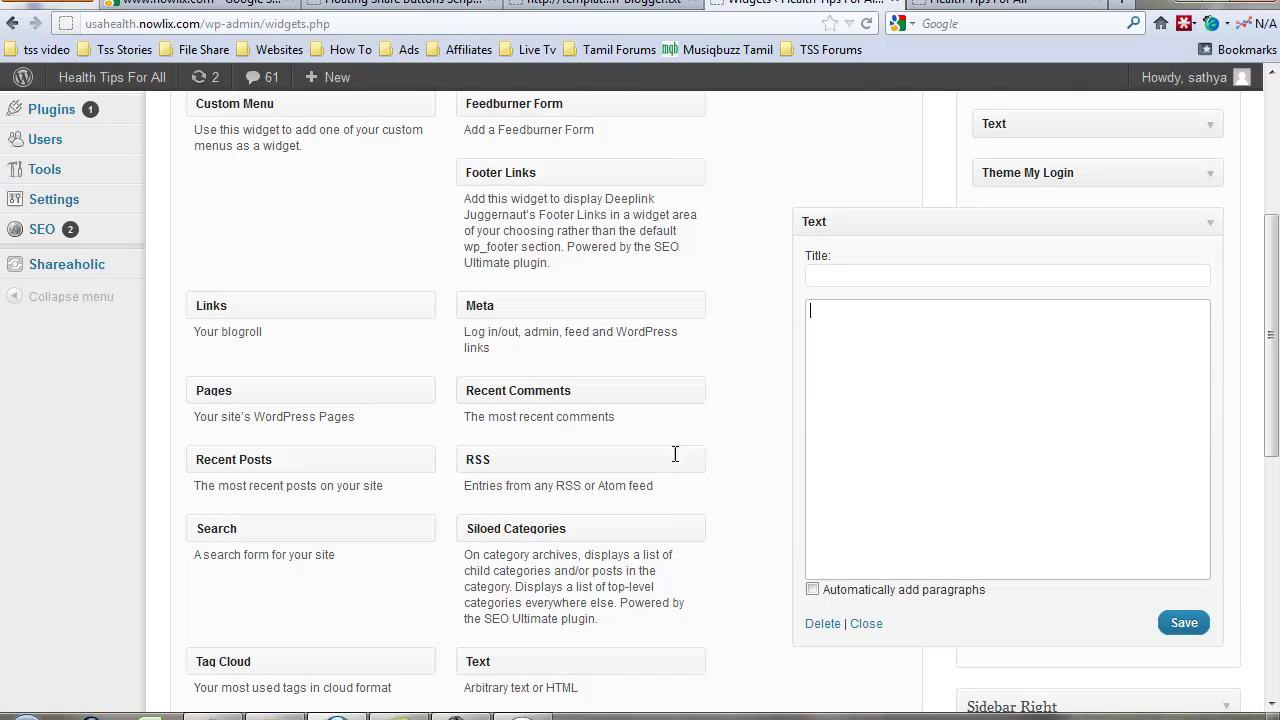
pyautogui.click(960, 379)
pyautogui.hotkey('ctrl', 'v')
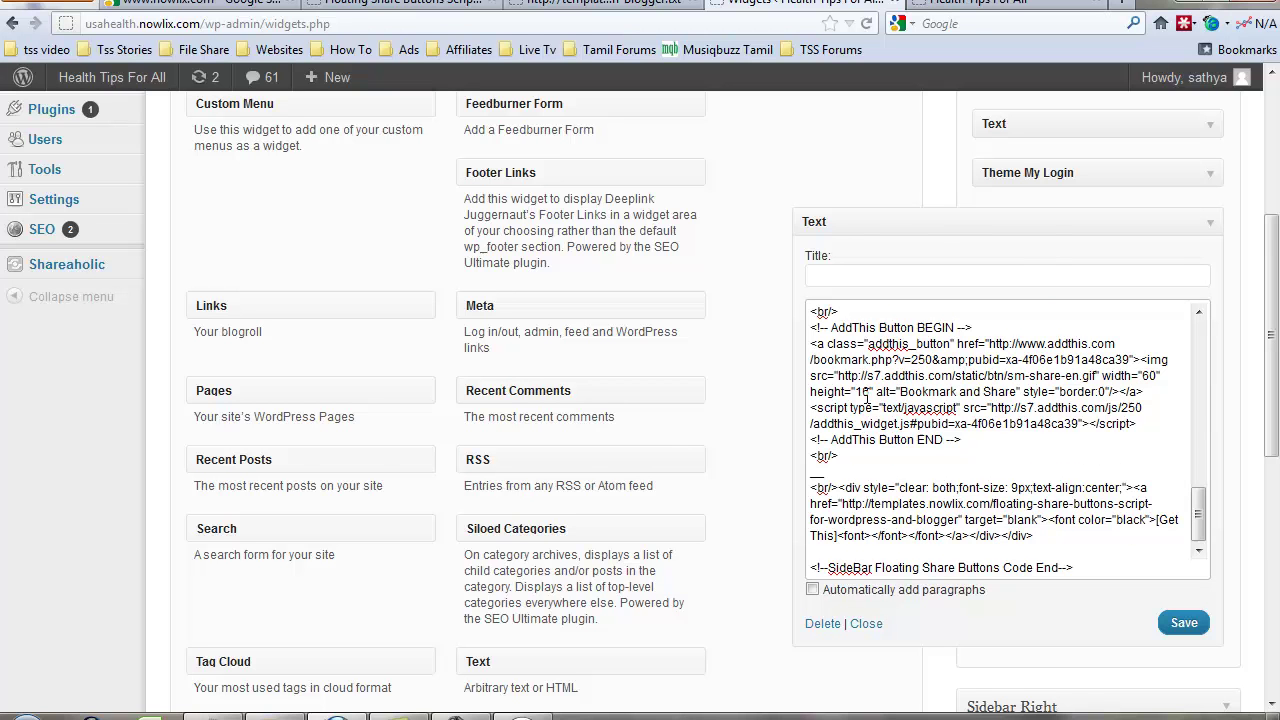
pyautogui.click(1180, 622)
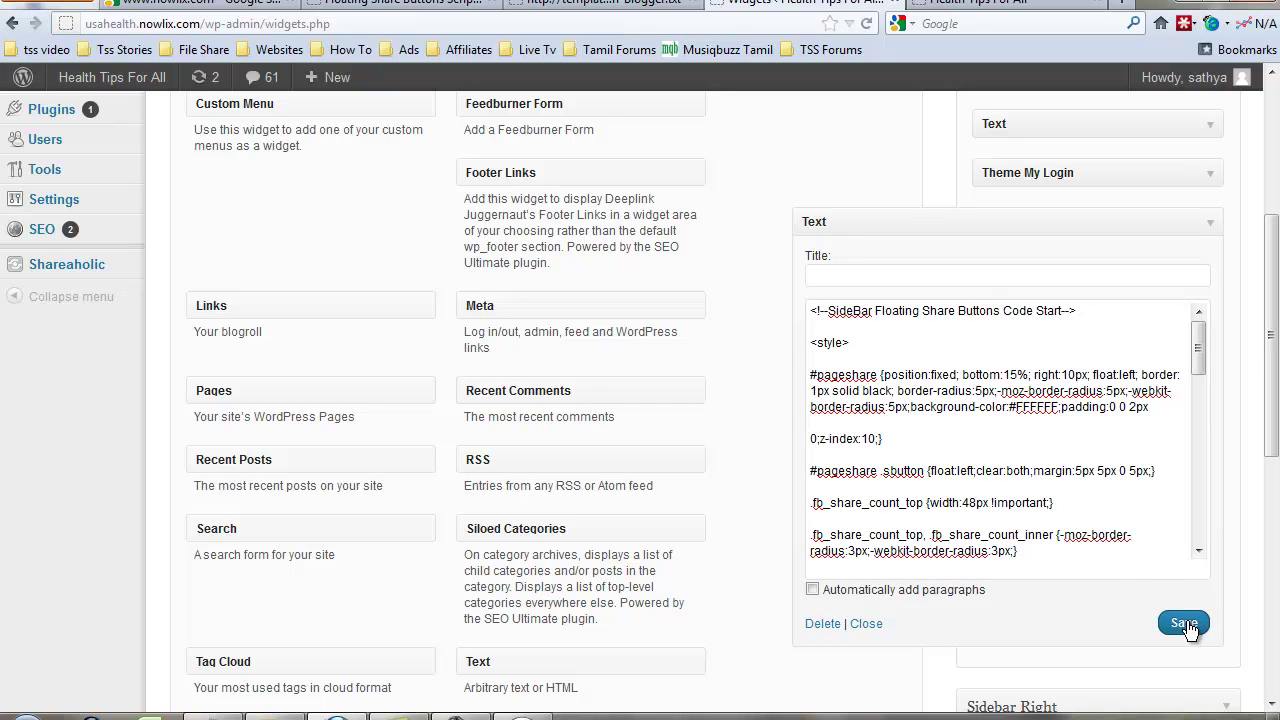
pyautogui.click(1212, 223)
pyautogui.scroll(5, 914, 305)
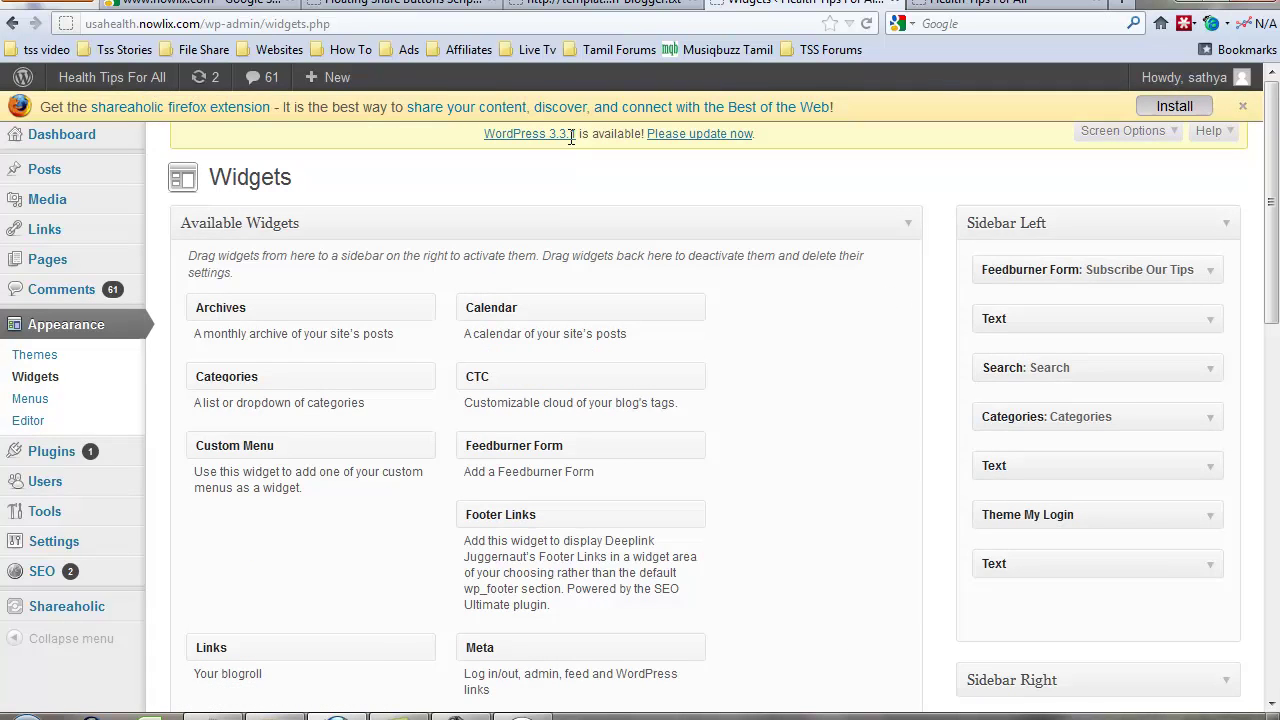
# Open the "Drinking Too Much Water To Reduce Extra Body Weight" post on the live blog and examine the floating share bar along the page
pyautogui.click(1020, 5)
pyautogui.scroll(3, 540, 305)
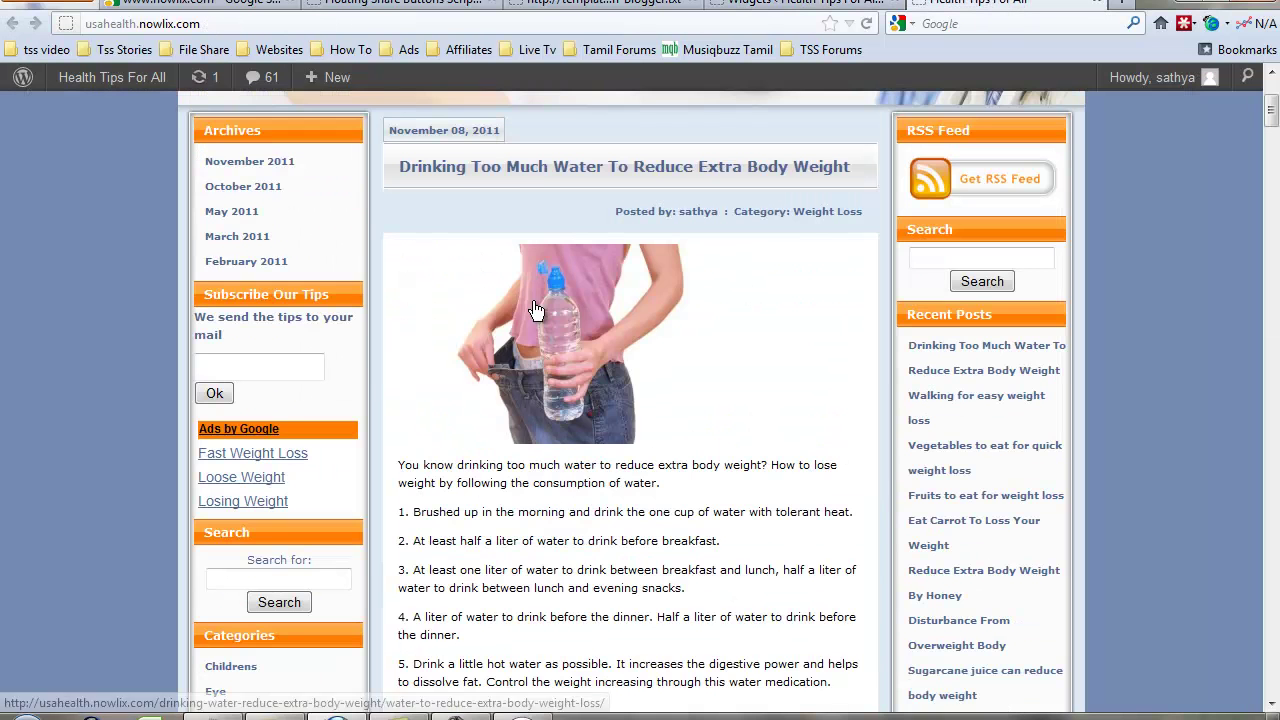
pyautogui.click(543, 172)
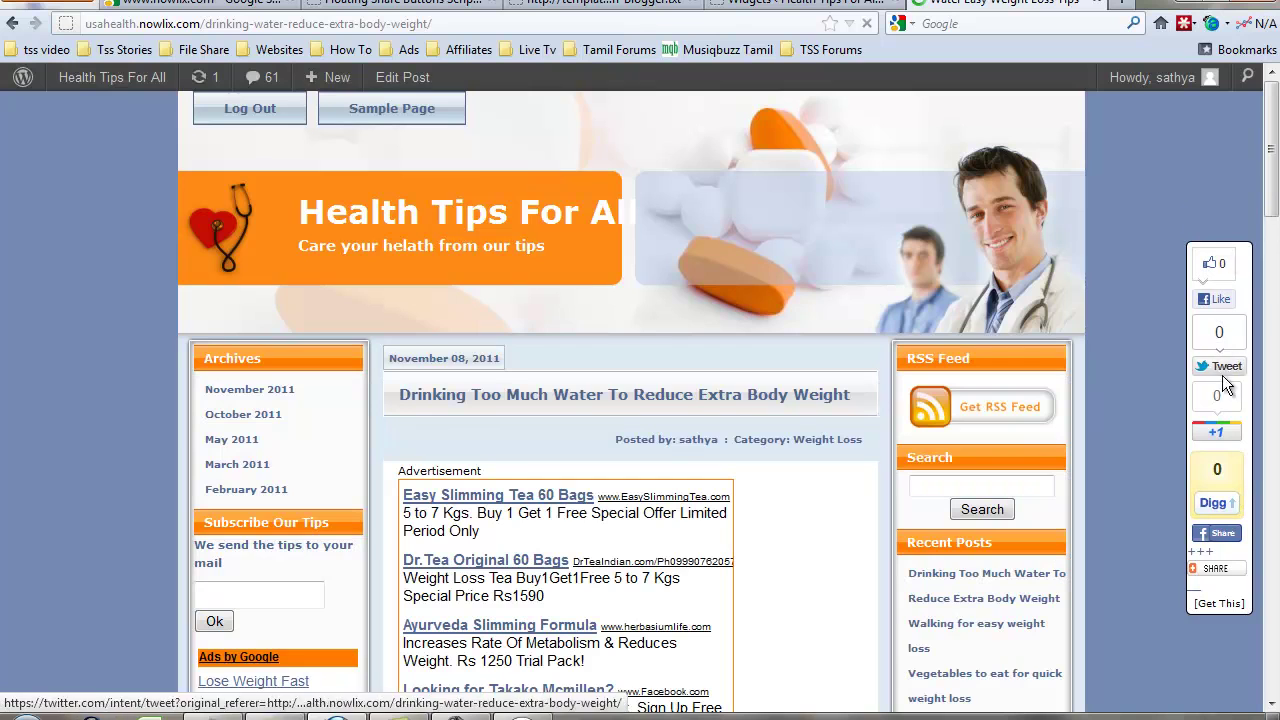
pyautogui.scroll(-15, 1221, 268)
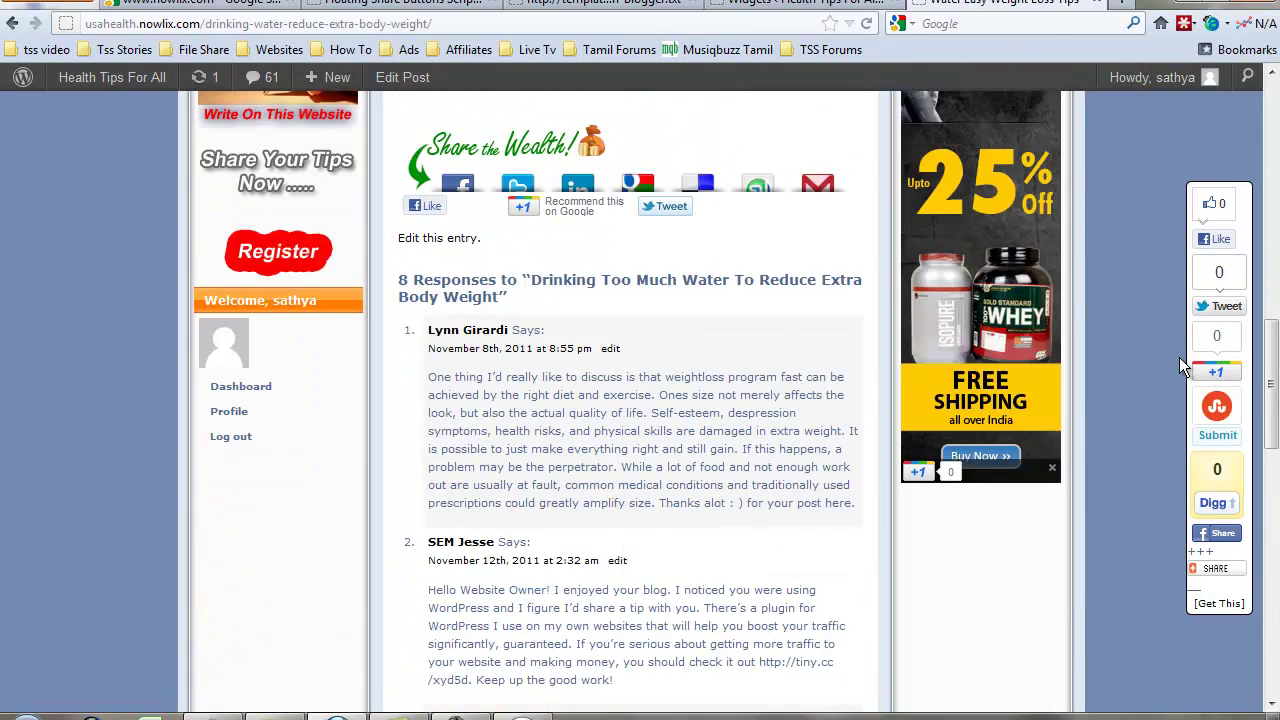
pyautogui.scroll(6, 1179, 357)
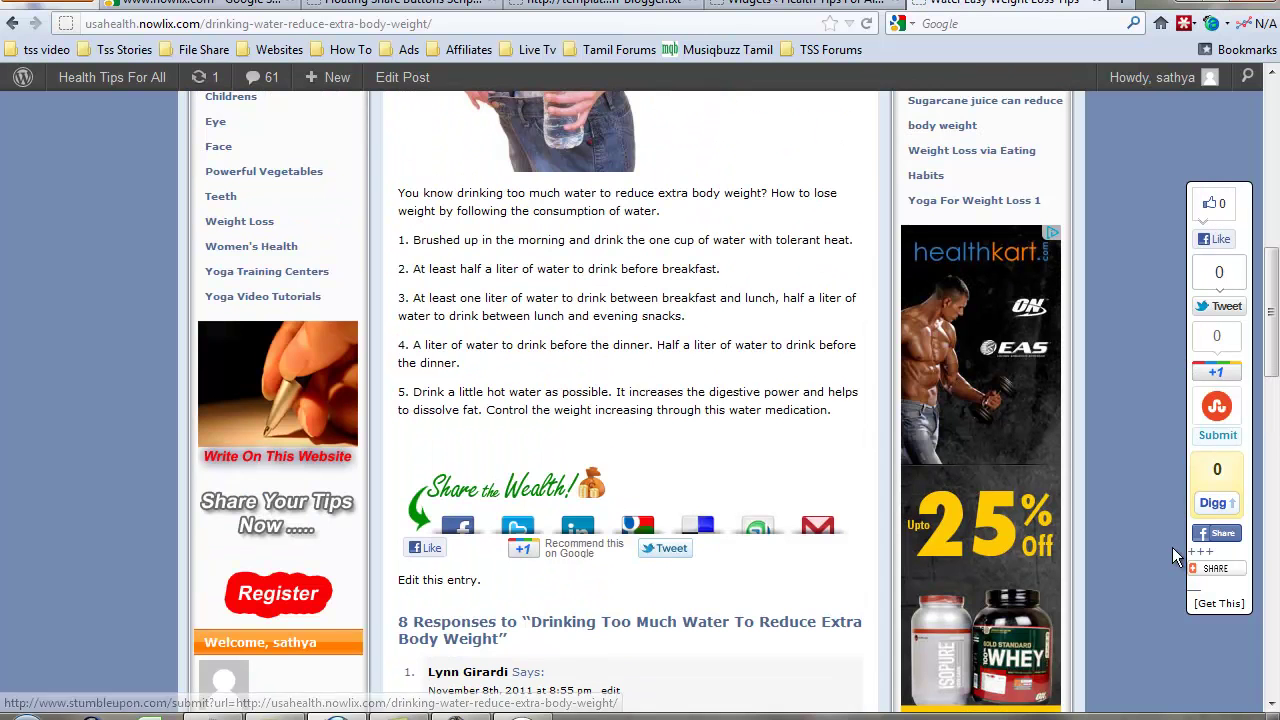
pyautogui.moveTo(715, 498)
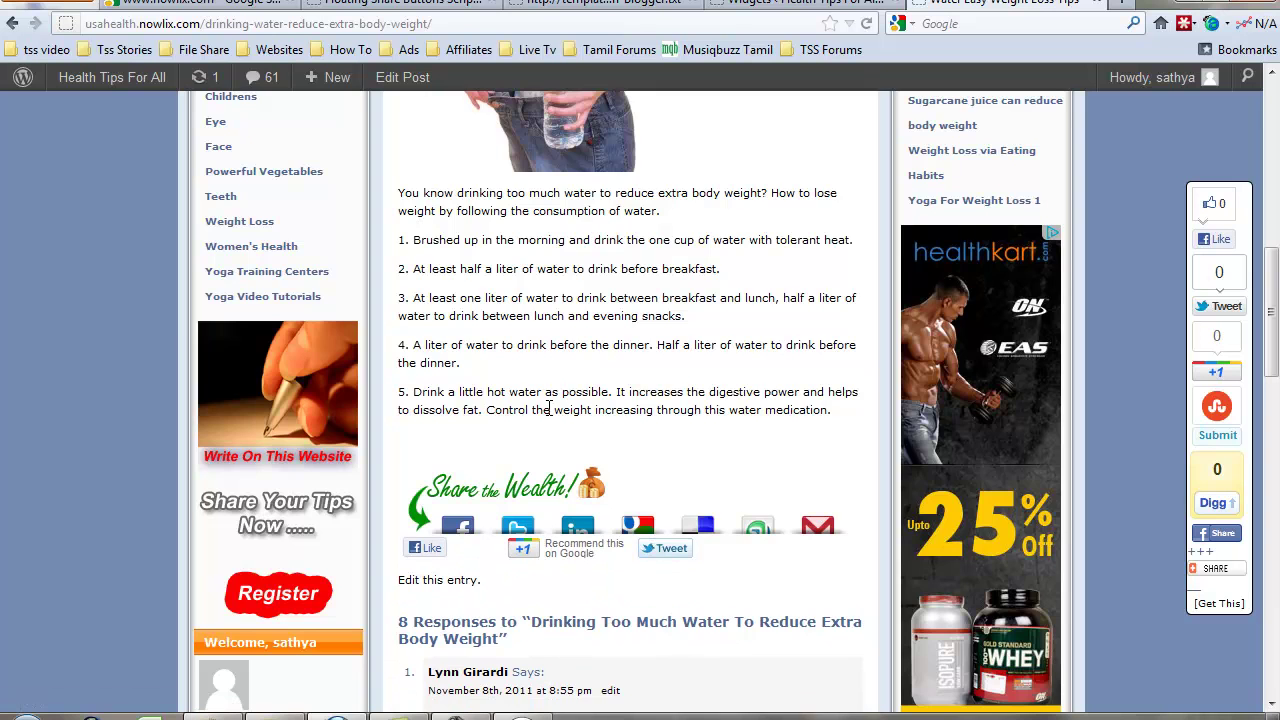
pyautogui.scroll(8, 570, 418)
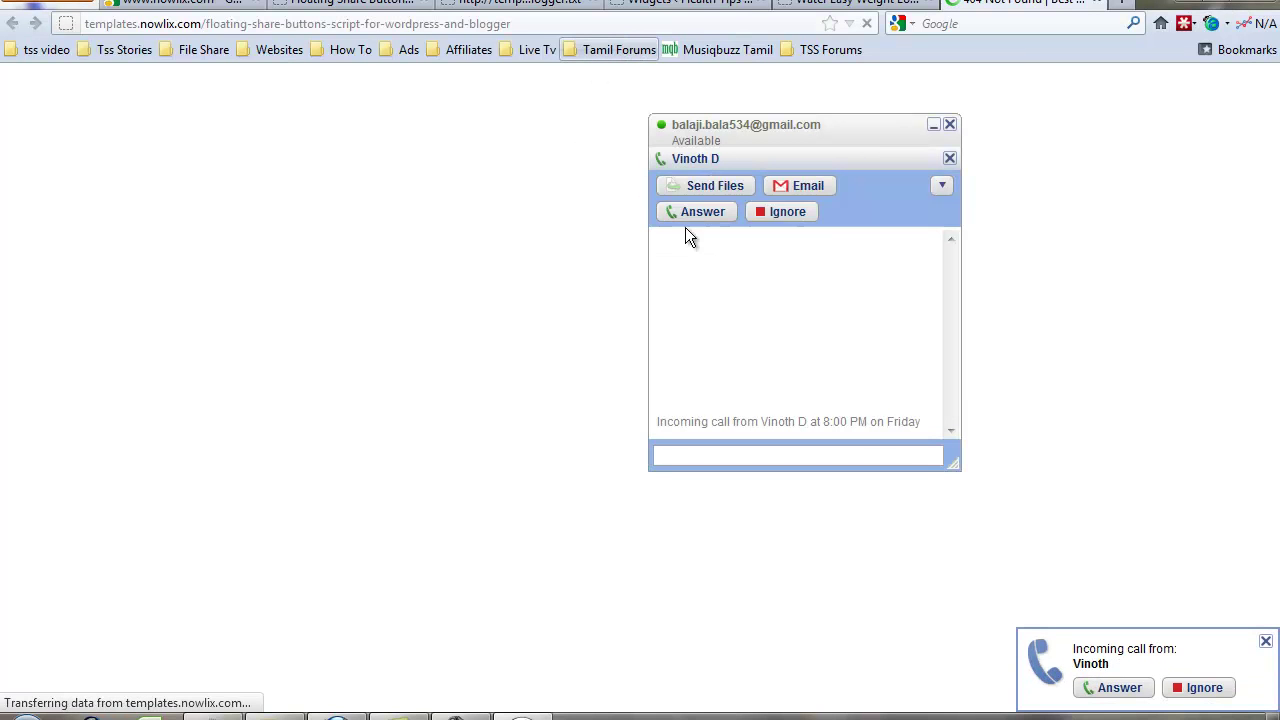
# Ignore the new incoming call, send the caller the message "wait", and dismiss the chat windows
pyautogui.click(777, 213)
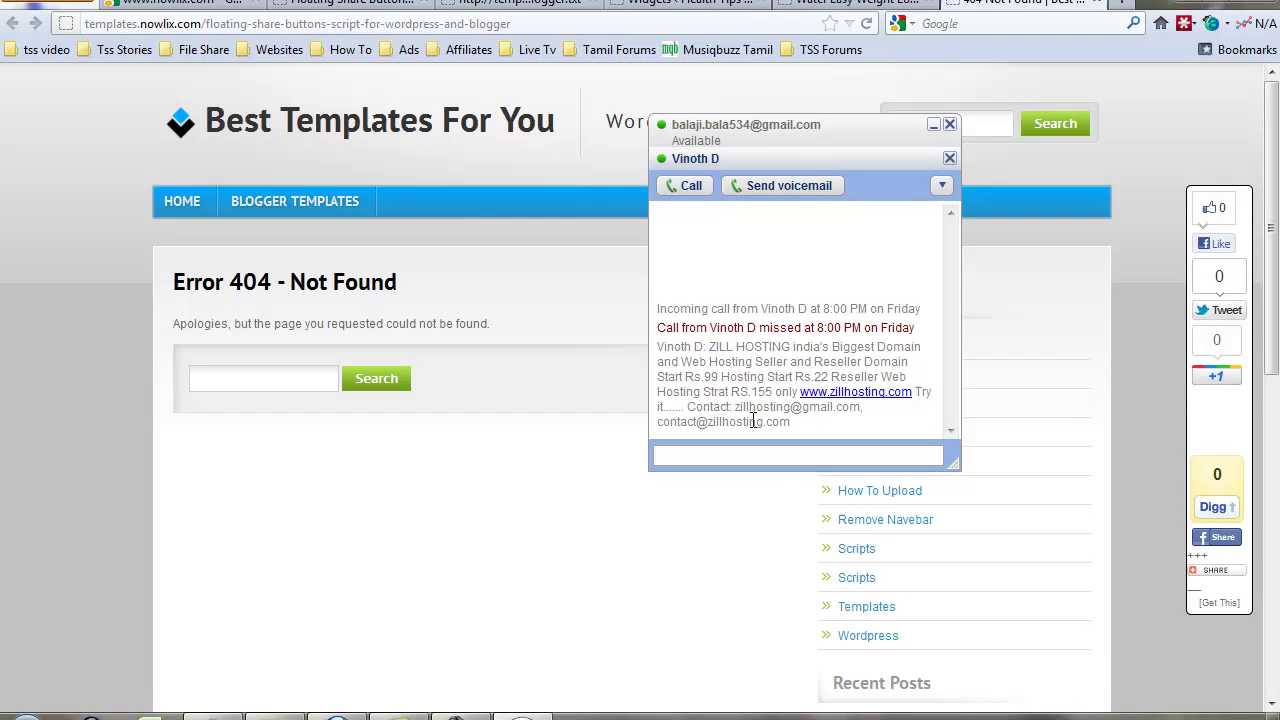
pyautogui.write('wait')
pyautogui.press('Return')
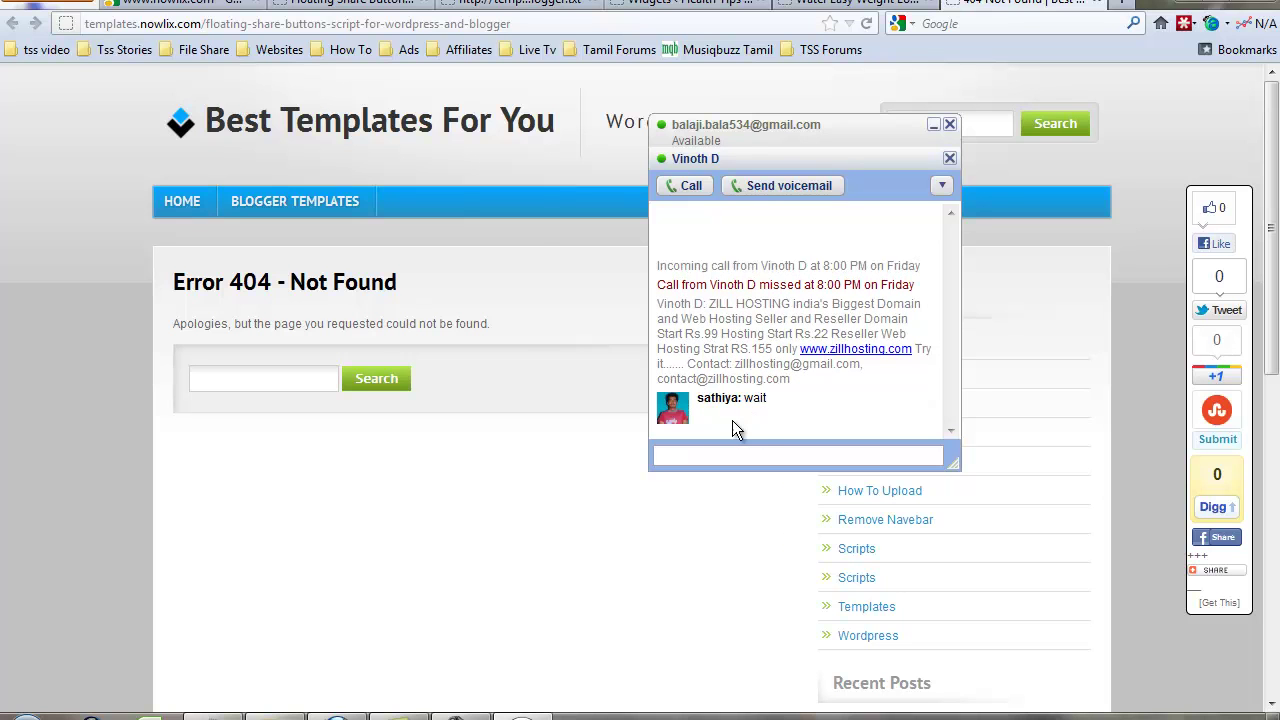
pyautogui.click(522, 326)
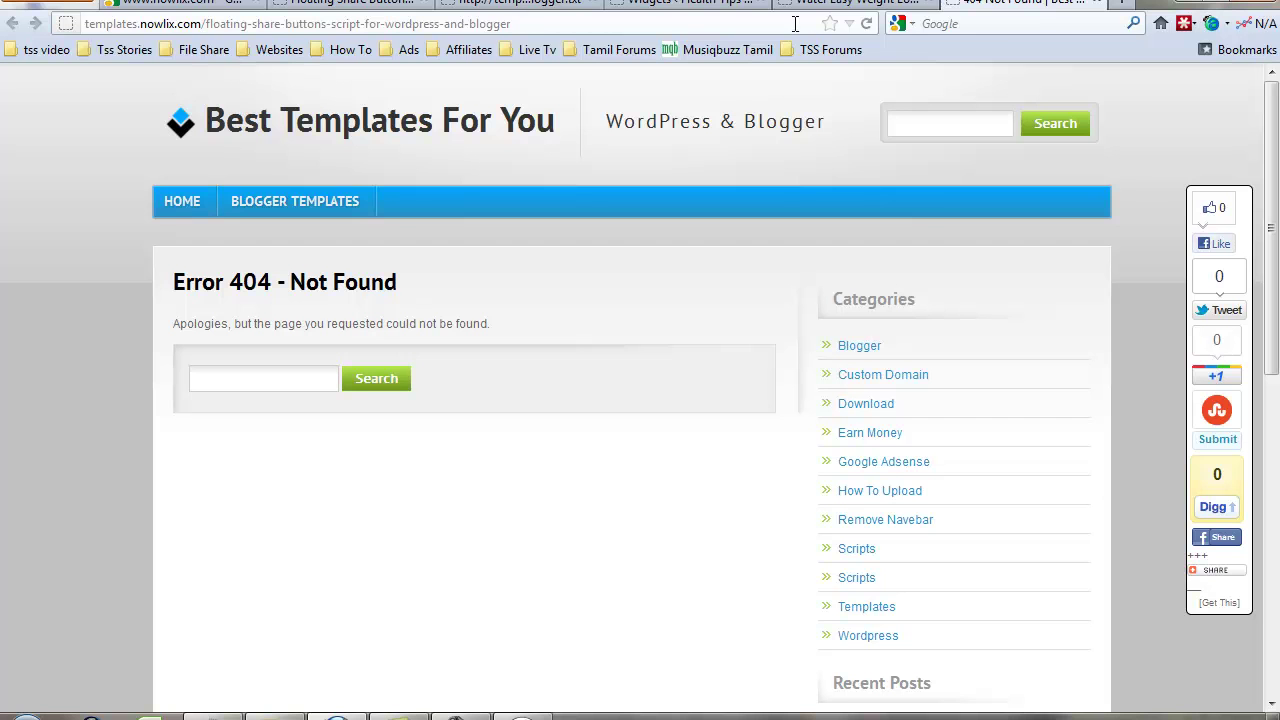
pyautogui.click(836, 6)
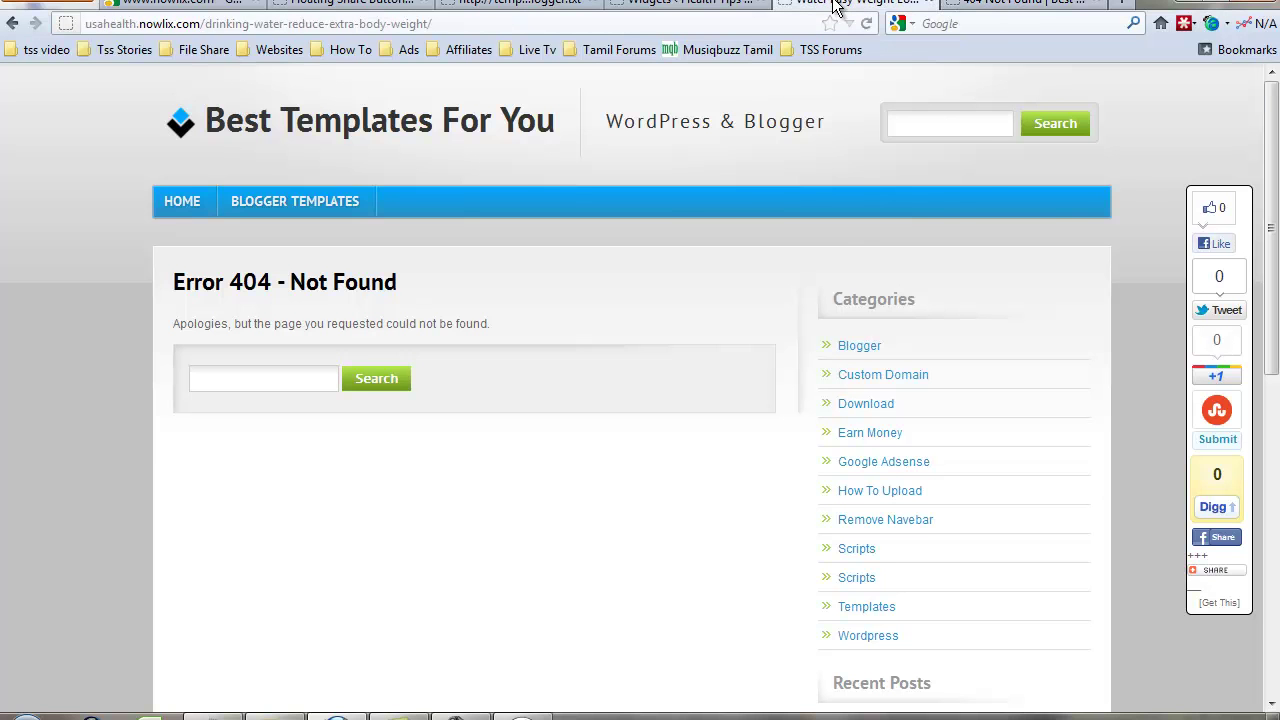
pyautogui.click(665, 5)
pyautogui.click(517, 5)
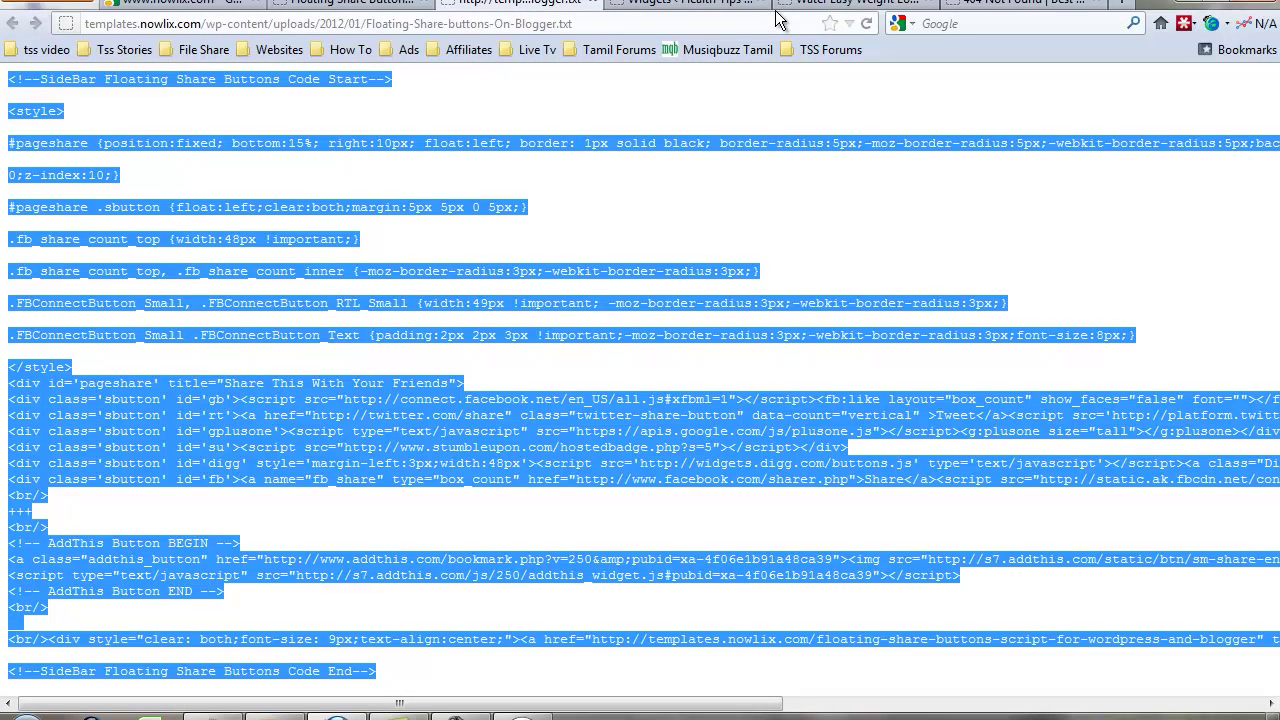
# Go from the not-found page to the template site's home page and open the "Floating Share Buttons Script For WordPress and Blogger" post
pyautogui.click(1020, 4)
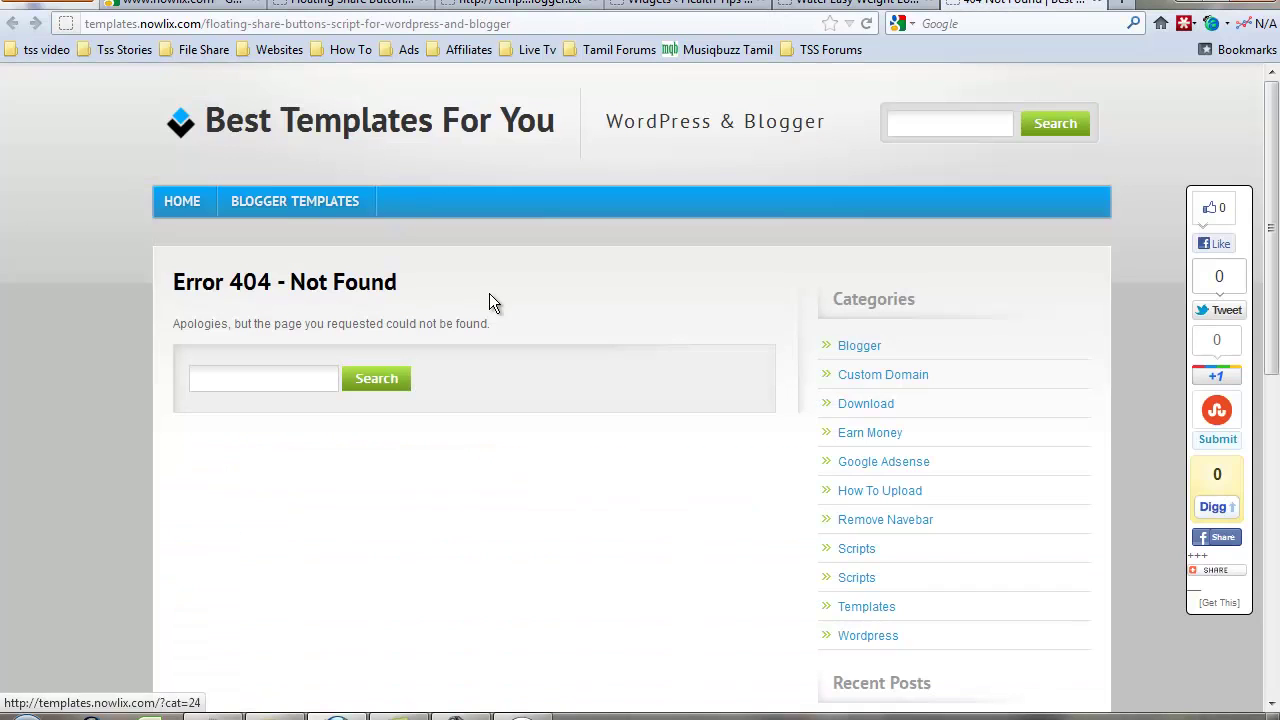
pyautogui.click(330, 142)
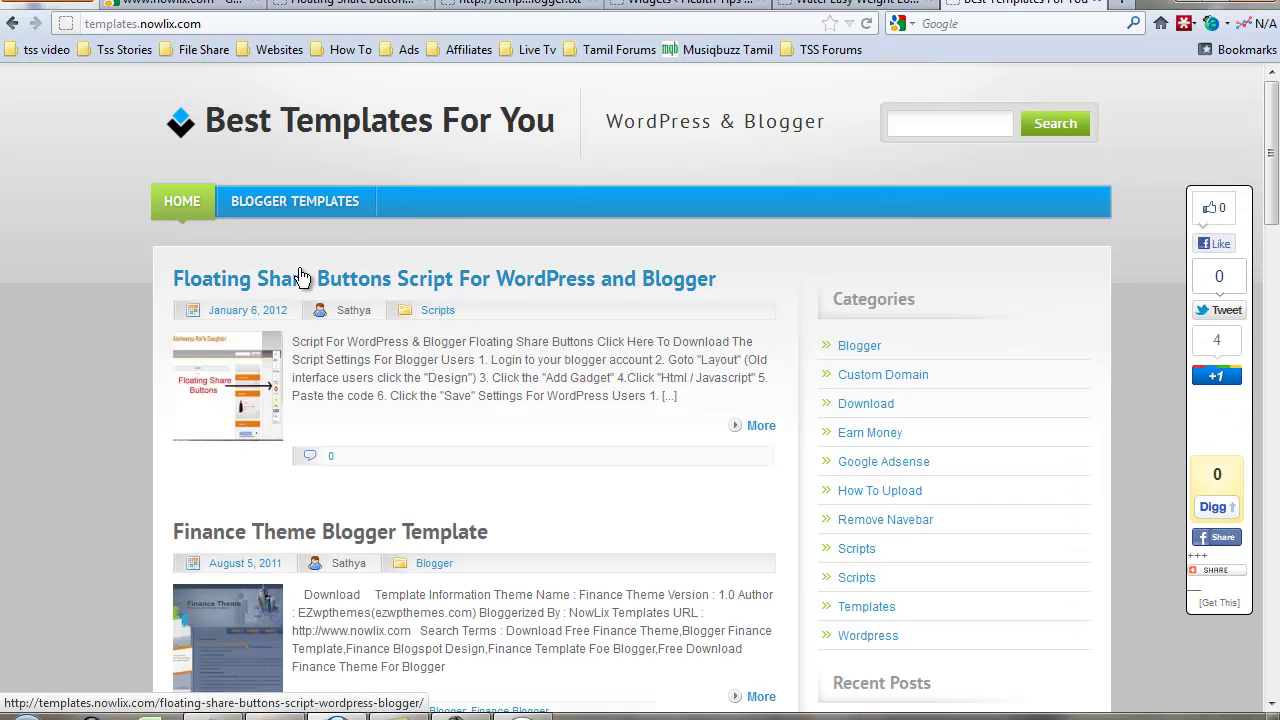
pyautogui.click(302, 277)
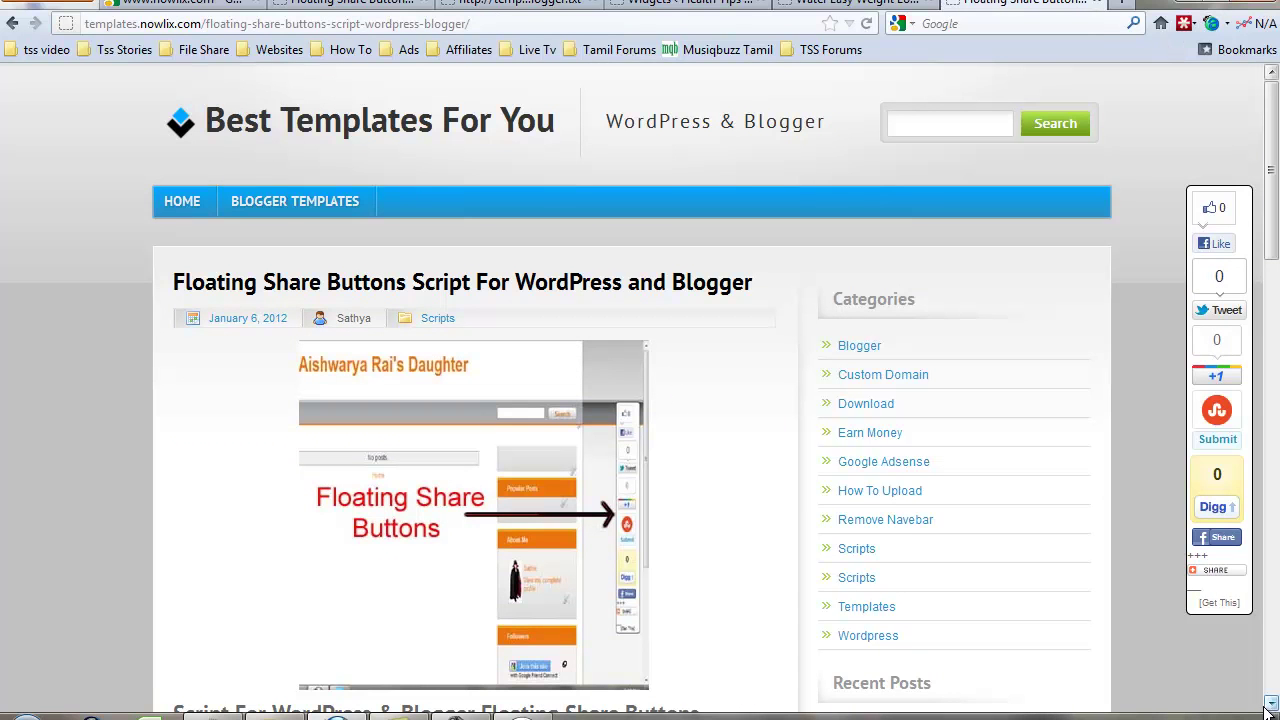
# Test the floating share bar's "Get This" link on the script post and on the Health Tips For All post
pyautogui.click(1216, 610)
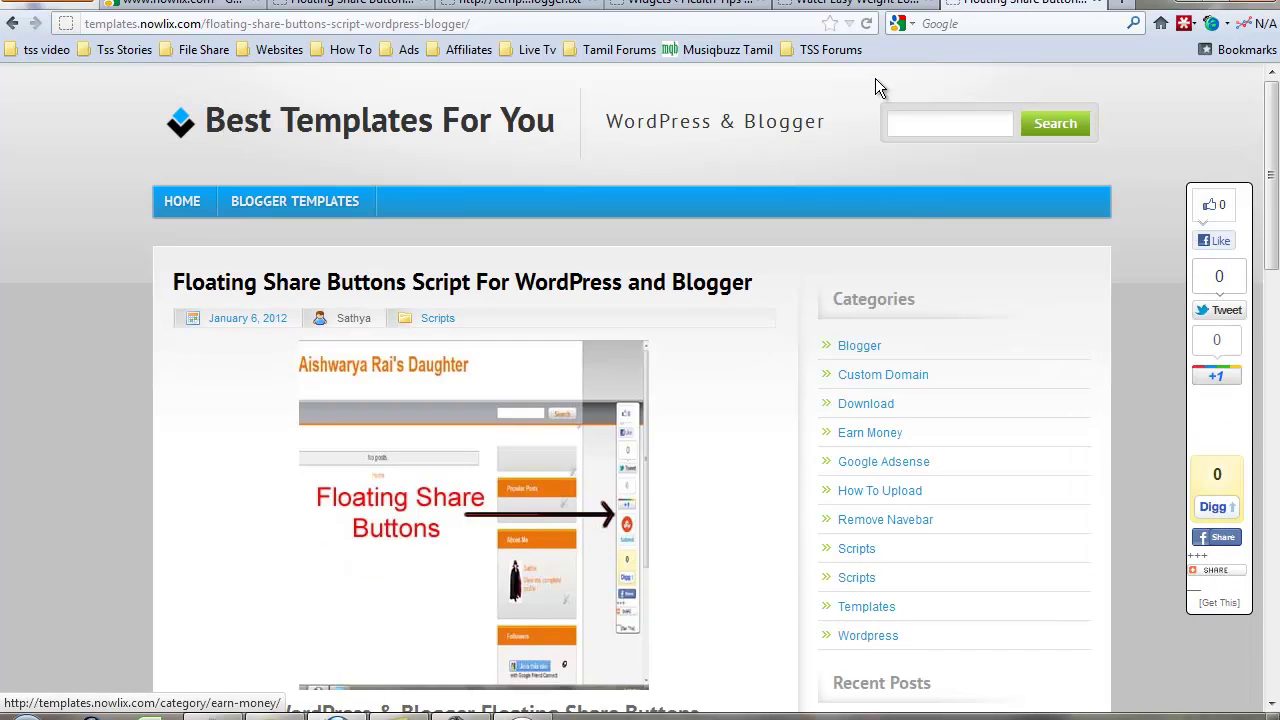
pyautogui.click(850, 3)
pyautogui.click(1220, 610)
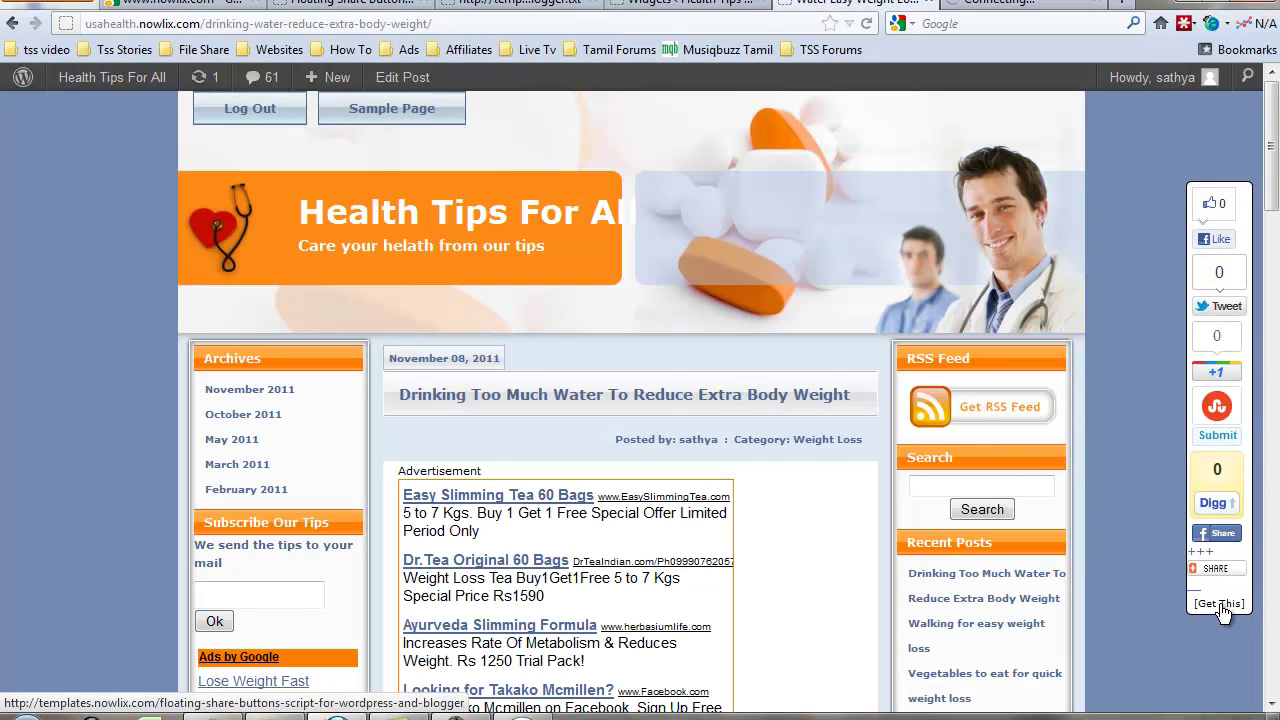
pyautogui.click(1221, 606)
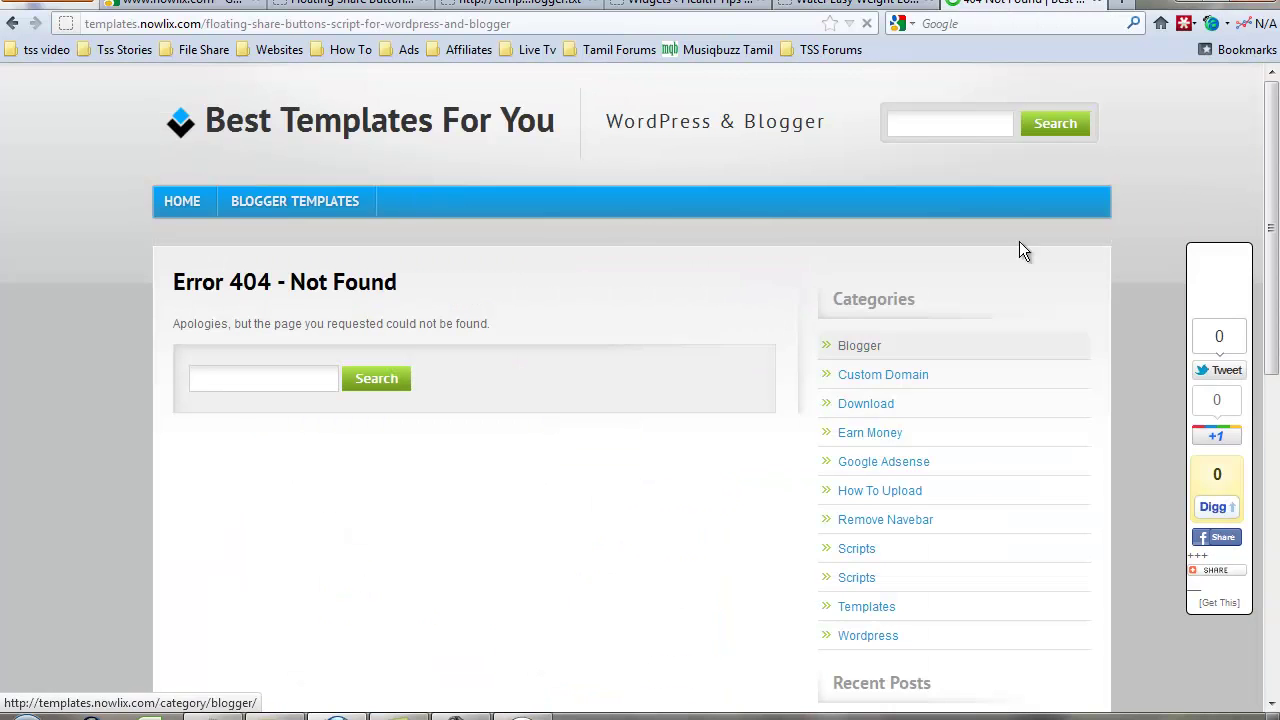
pyautogui.click(863, 3)
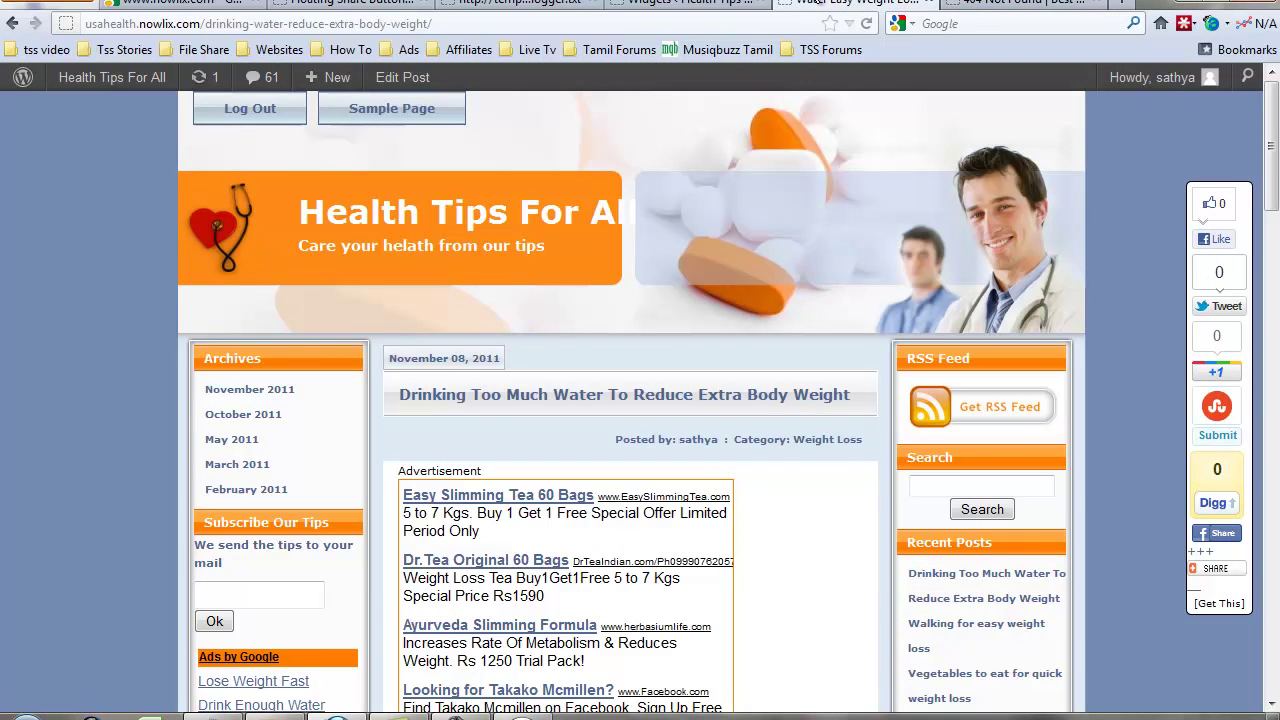
pyautogui.click(676, 5)
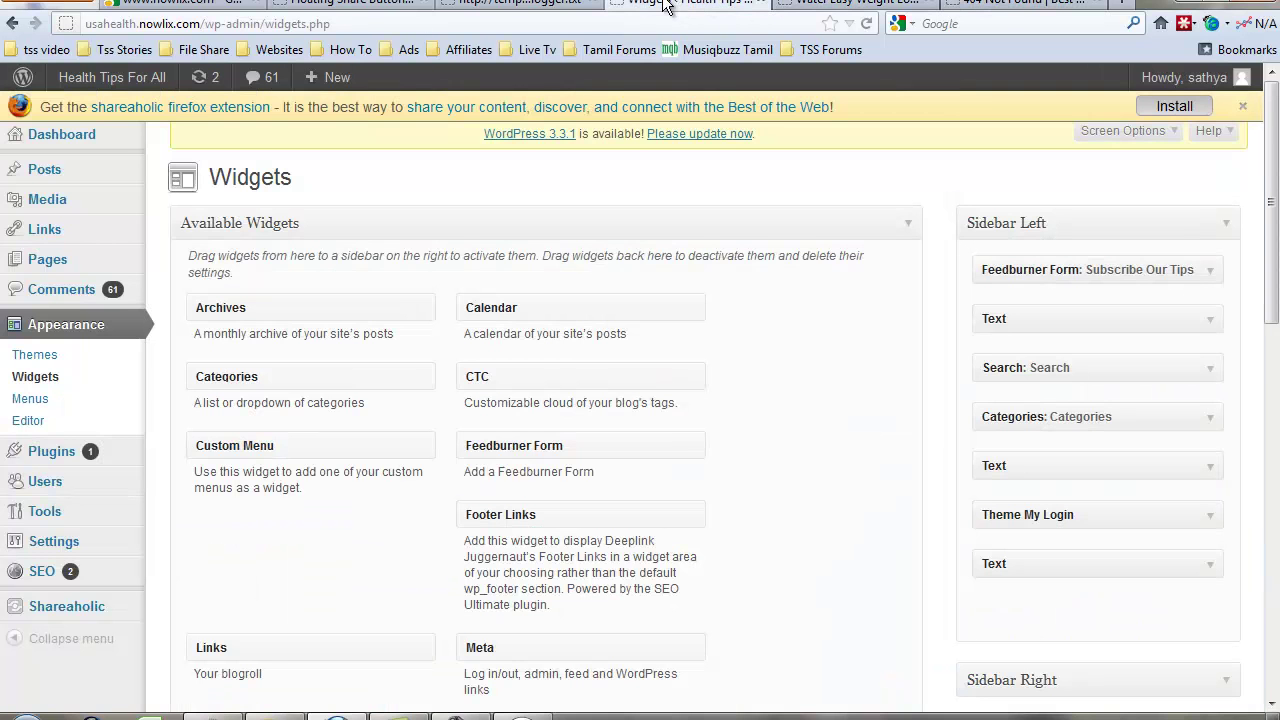
pyautogui.click(855, 5)
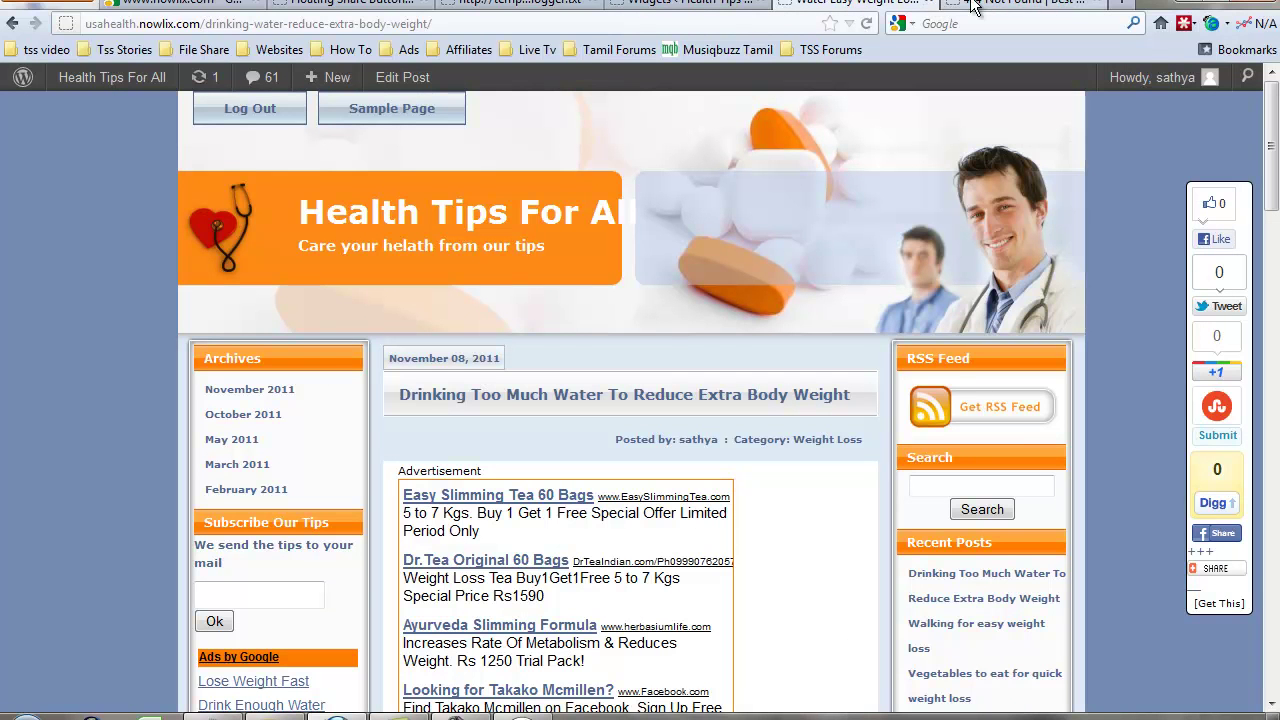
# Follow the share bar's link to the template site, reopen the "Floating Share Buttons Script For WordPress and Blogger" post and open its script code
pyautogui.moveTo(1214, 570)
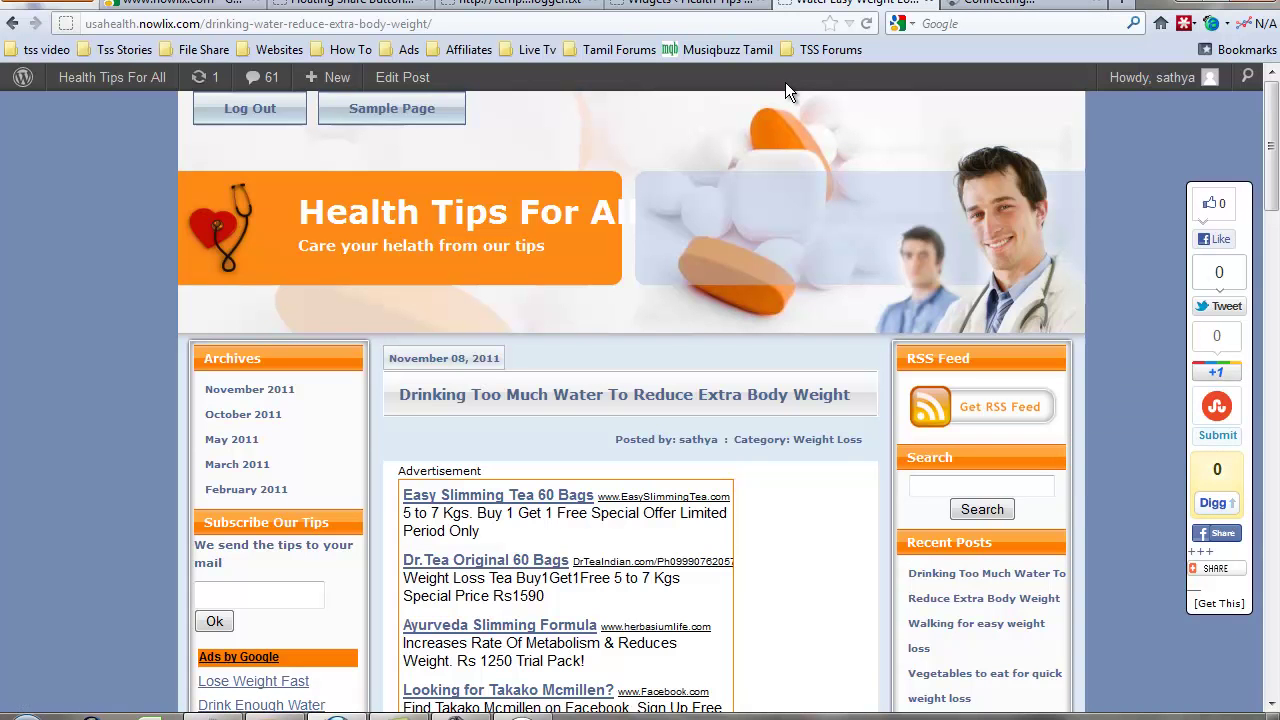
pyautogui.click(1013, 8)
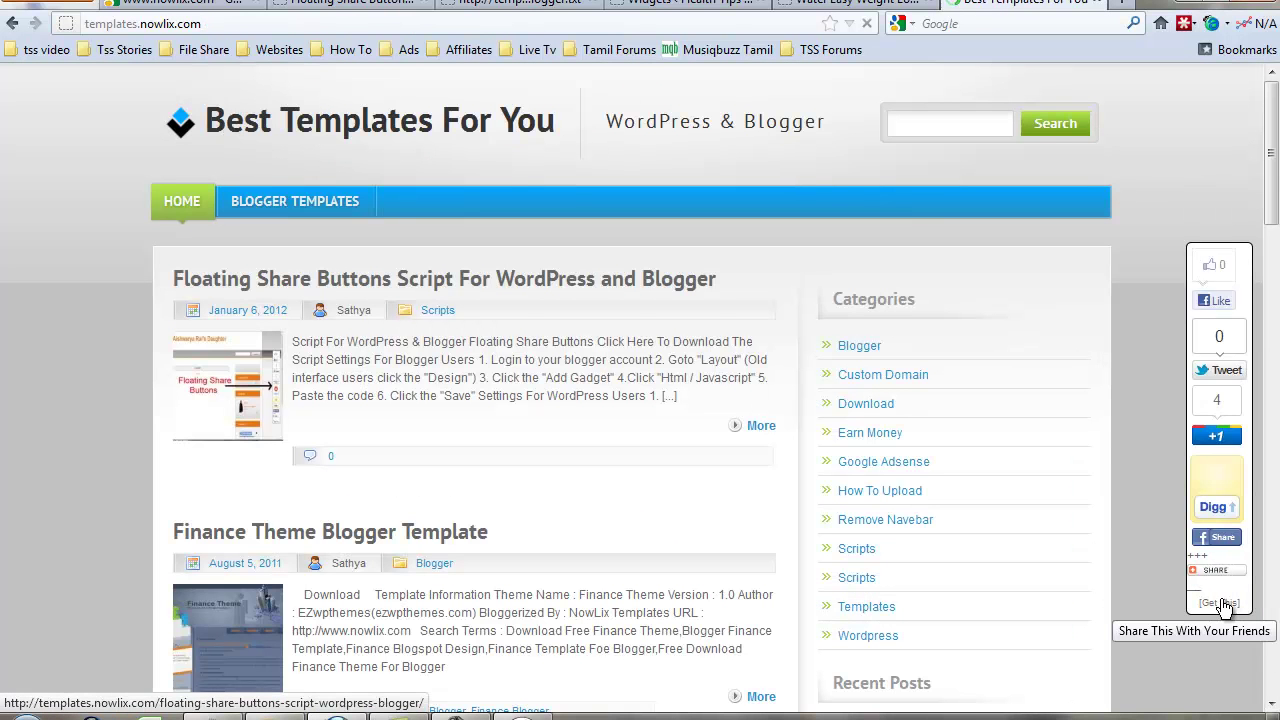
pyautogui.click(1218, 605)
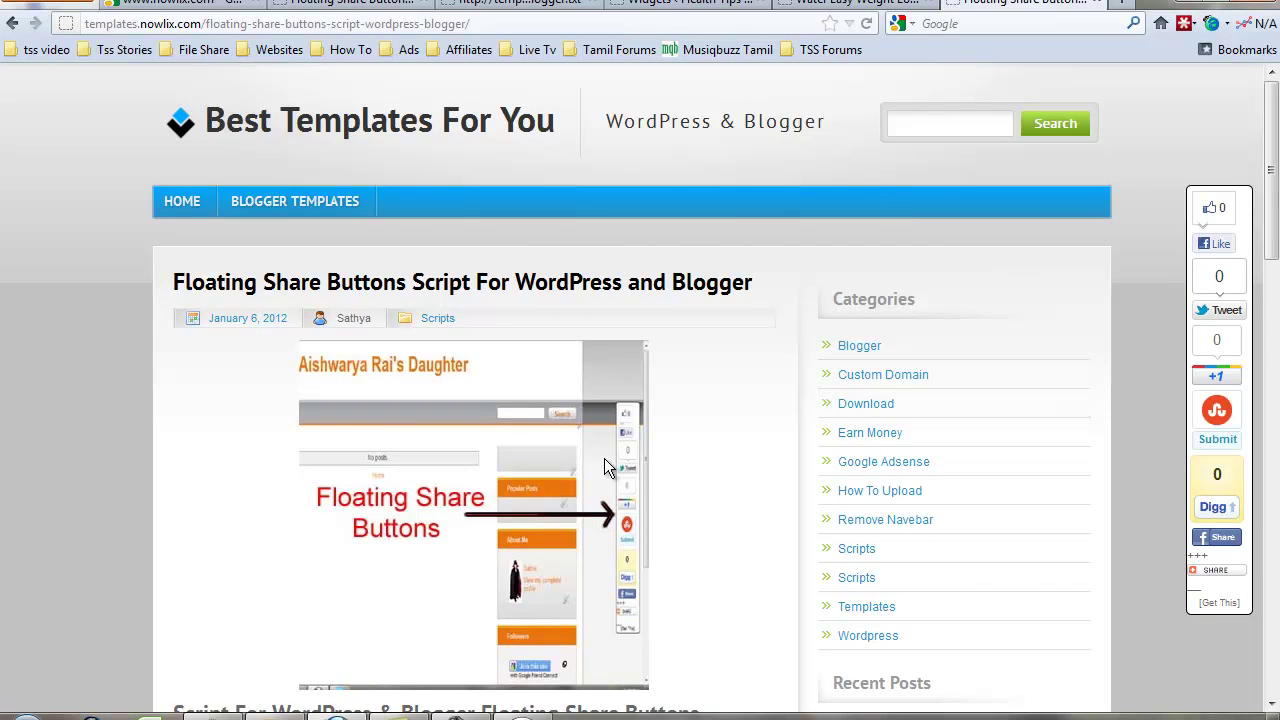
pyautogui.scroll(-4, 606, 470)
pyautogui.click(333, 412)
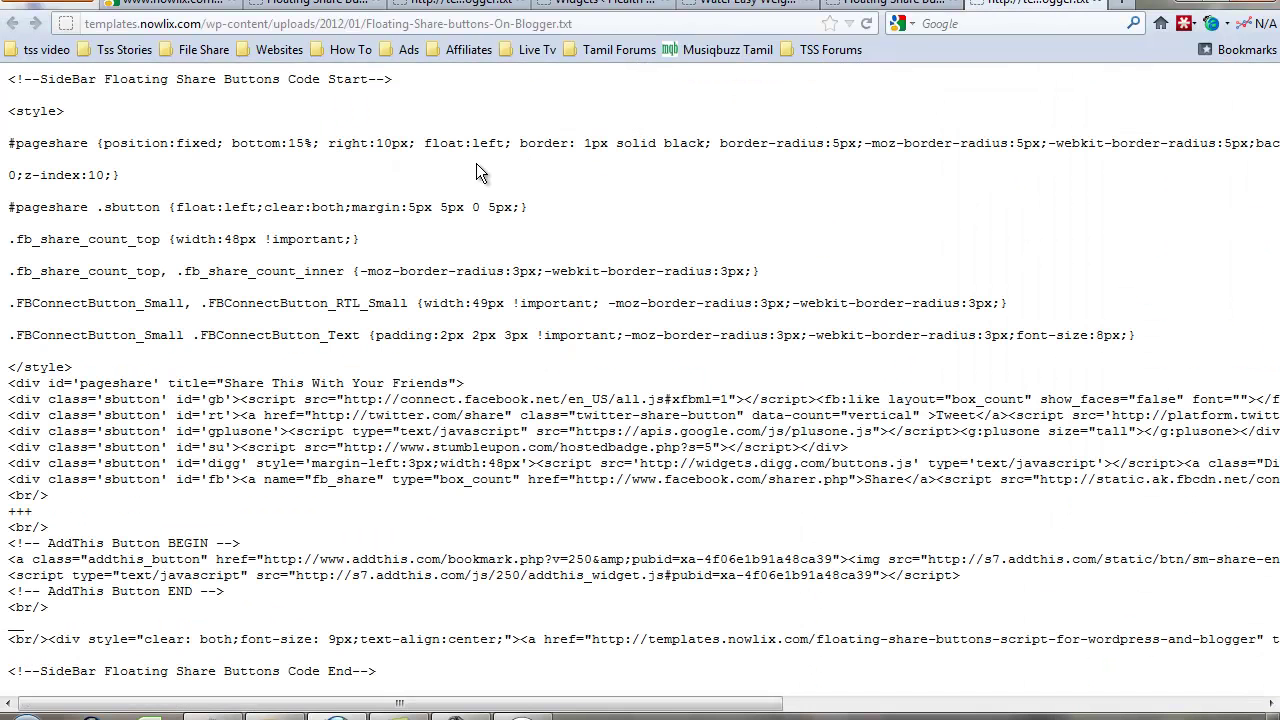